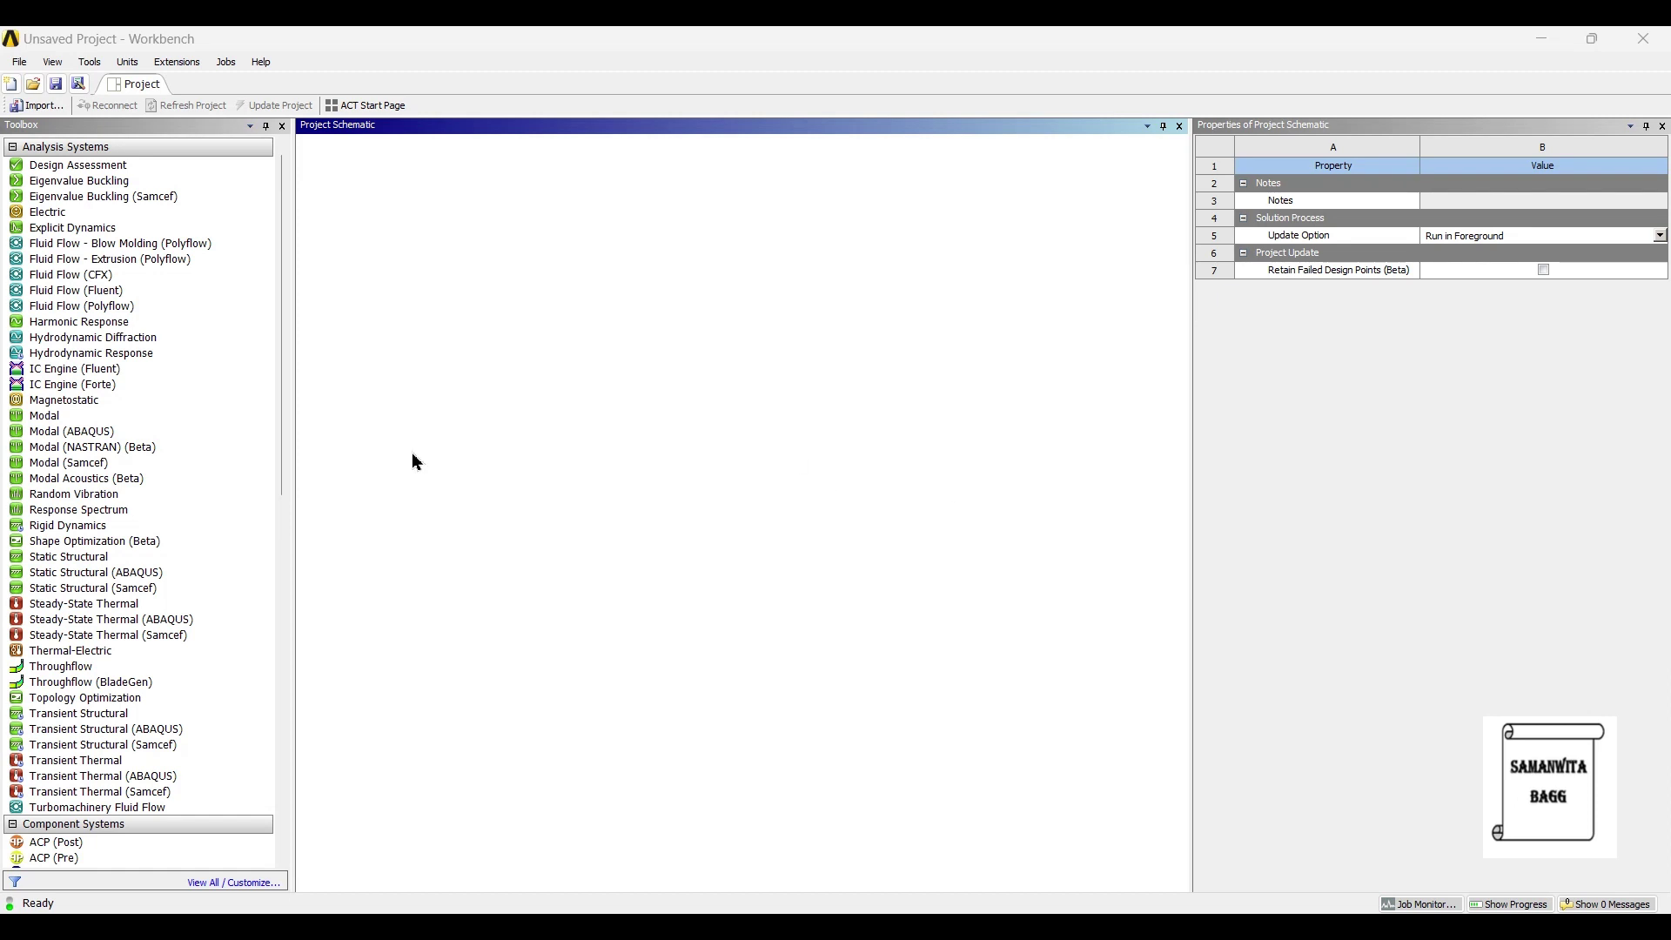
Step: Create a Transient Thermal analysis system and add Stainless Steel from the General Materials library to its engineering data
left_click_drag(88, 760, 615, 432)
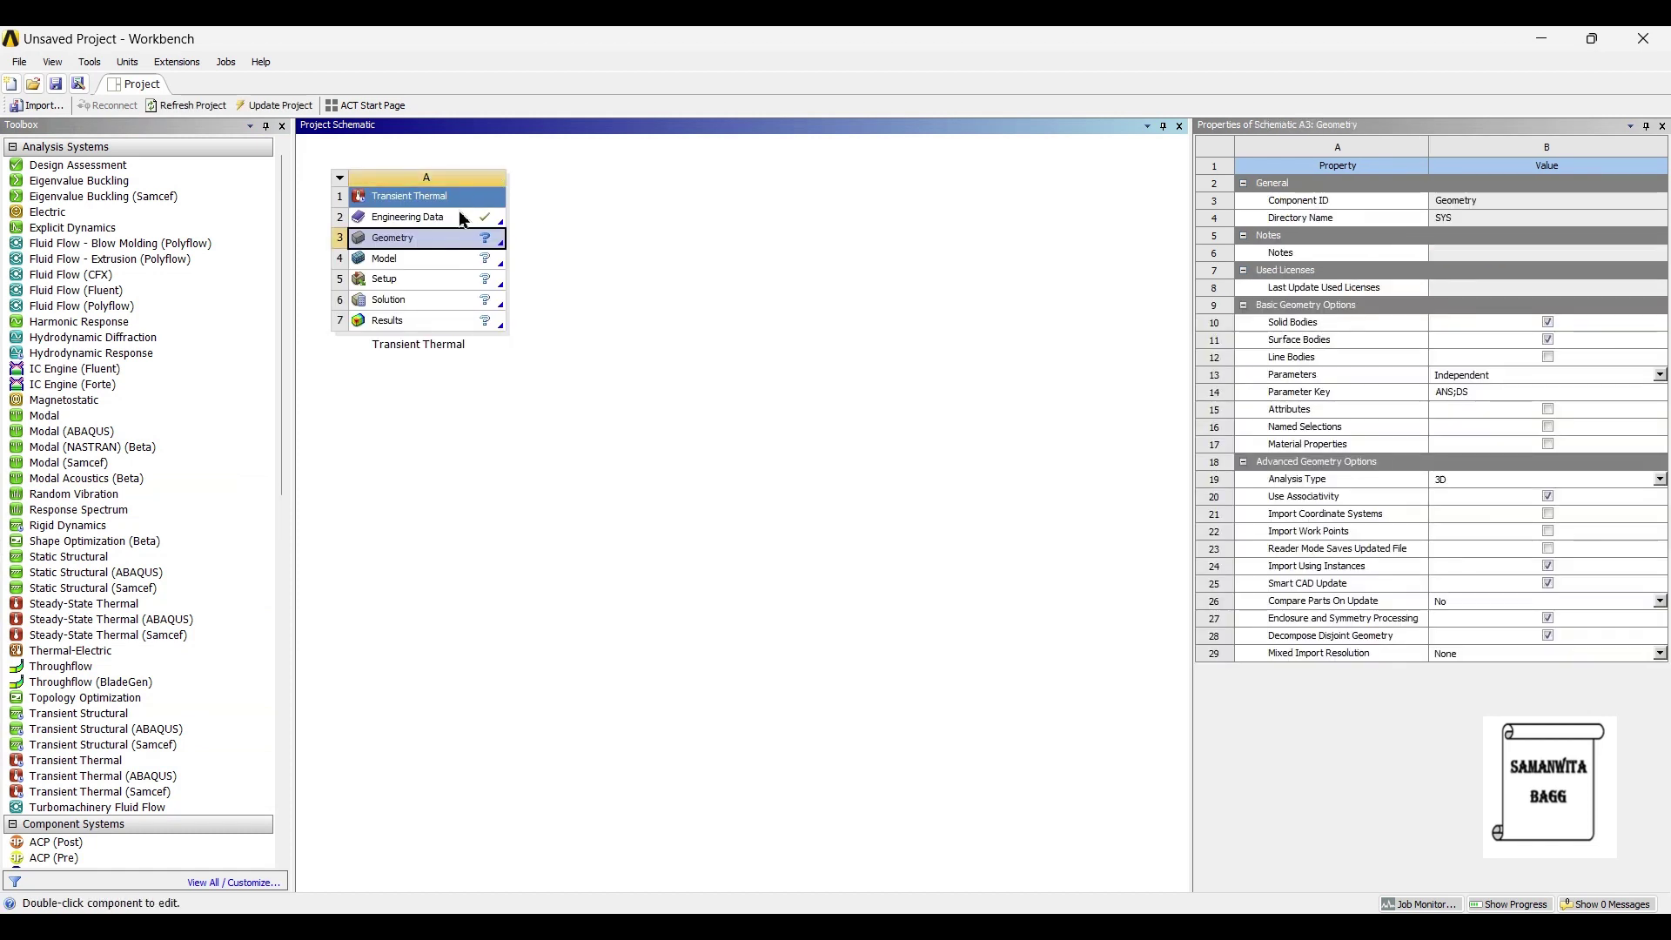
double_click(425, 223)
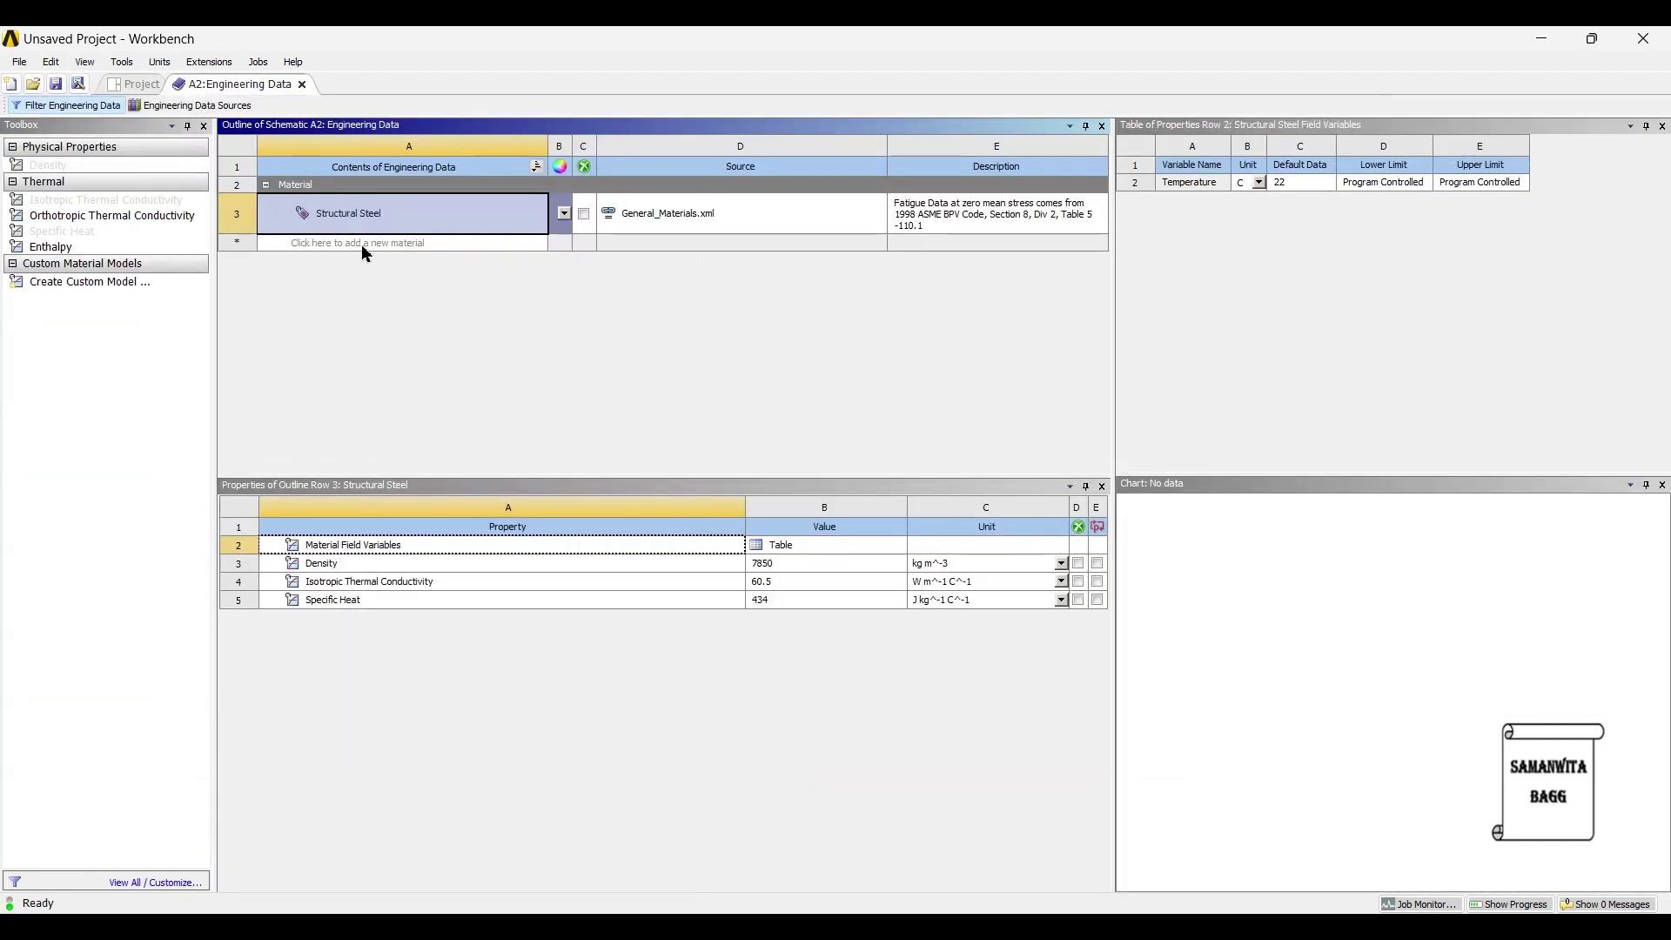
left_click(190, 105)
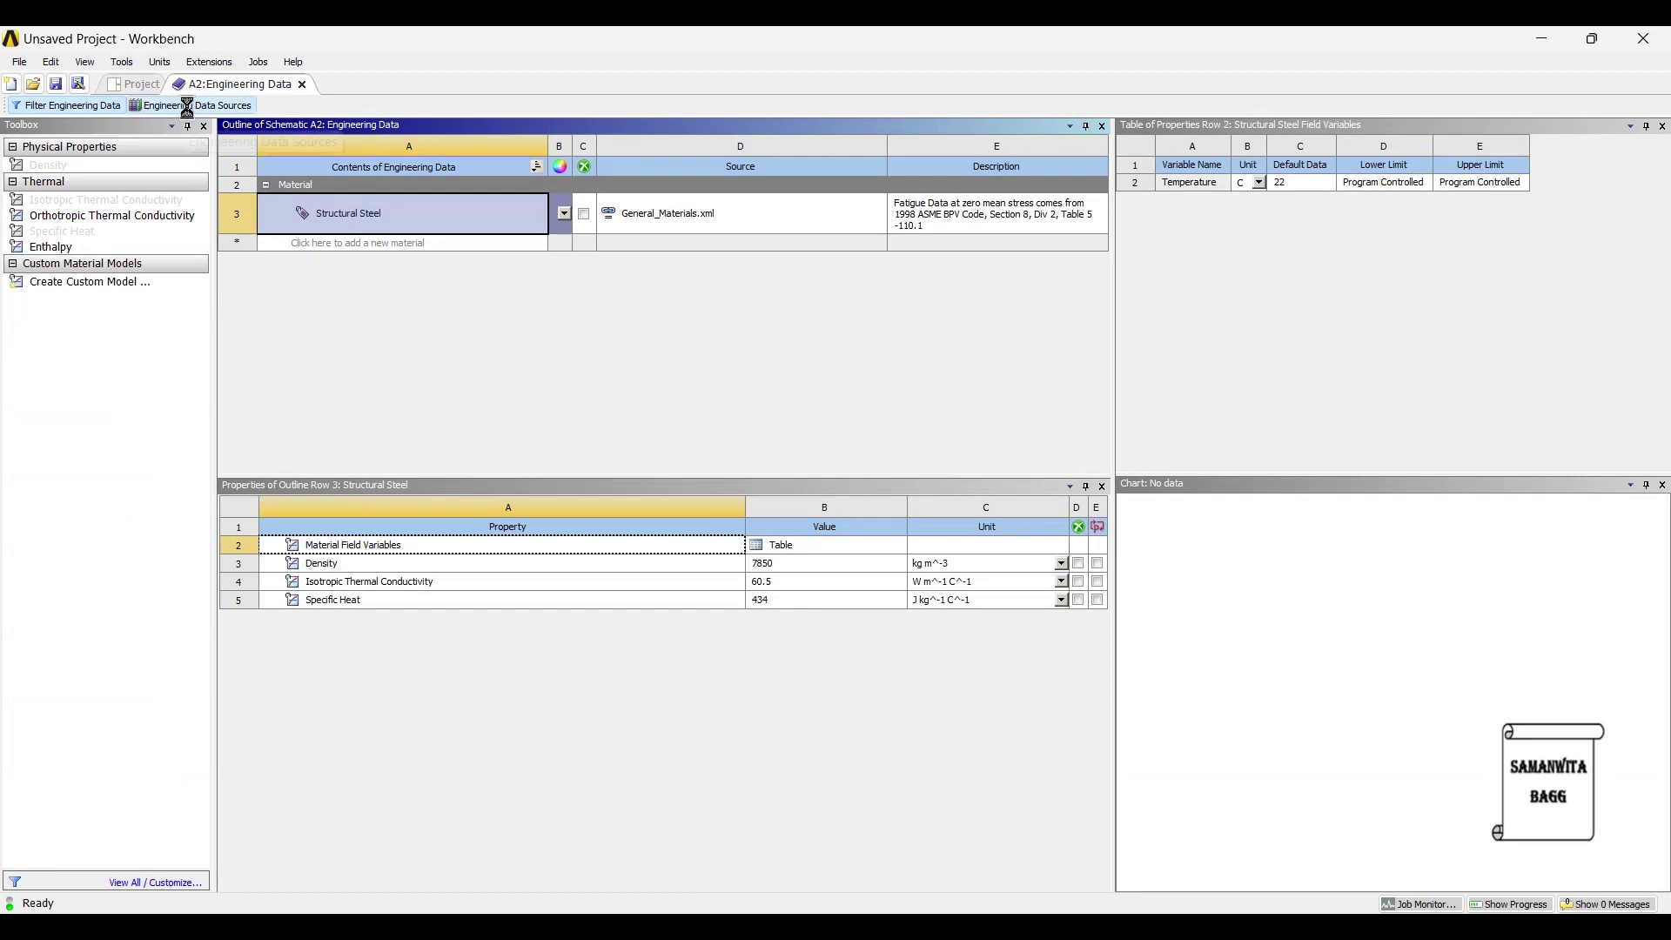
left_click(366, 203)
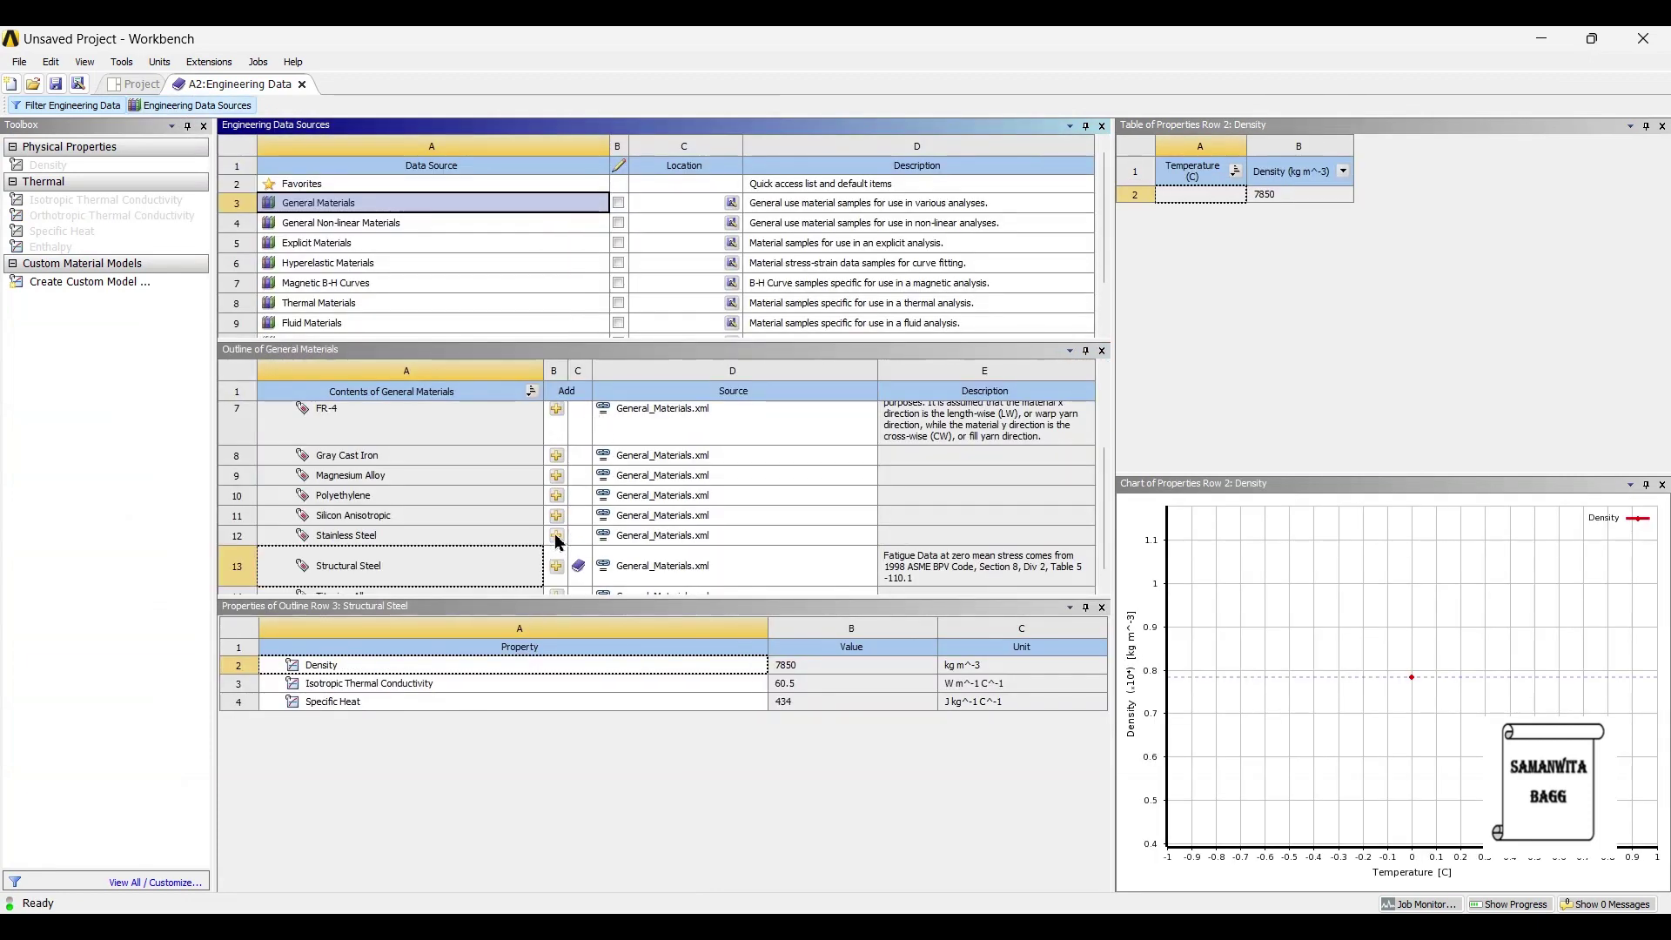
left_click(556, 536)
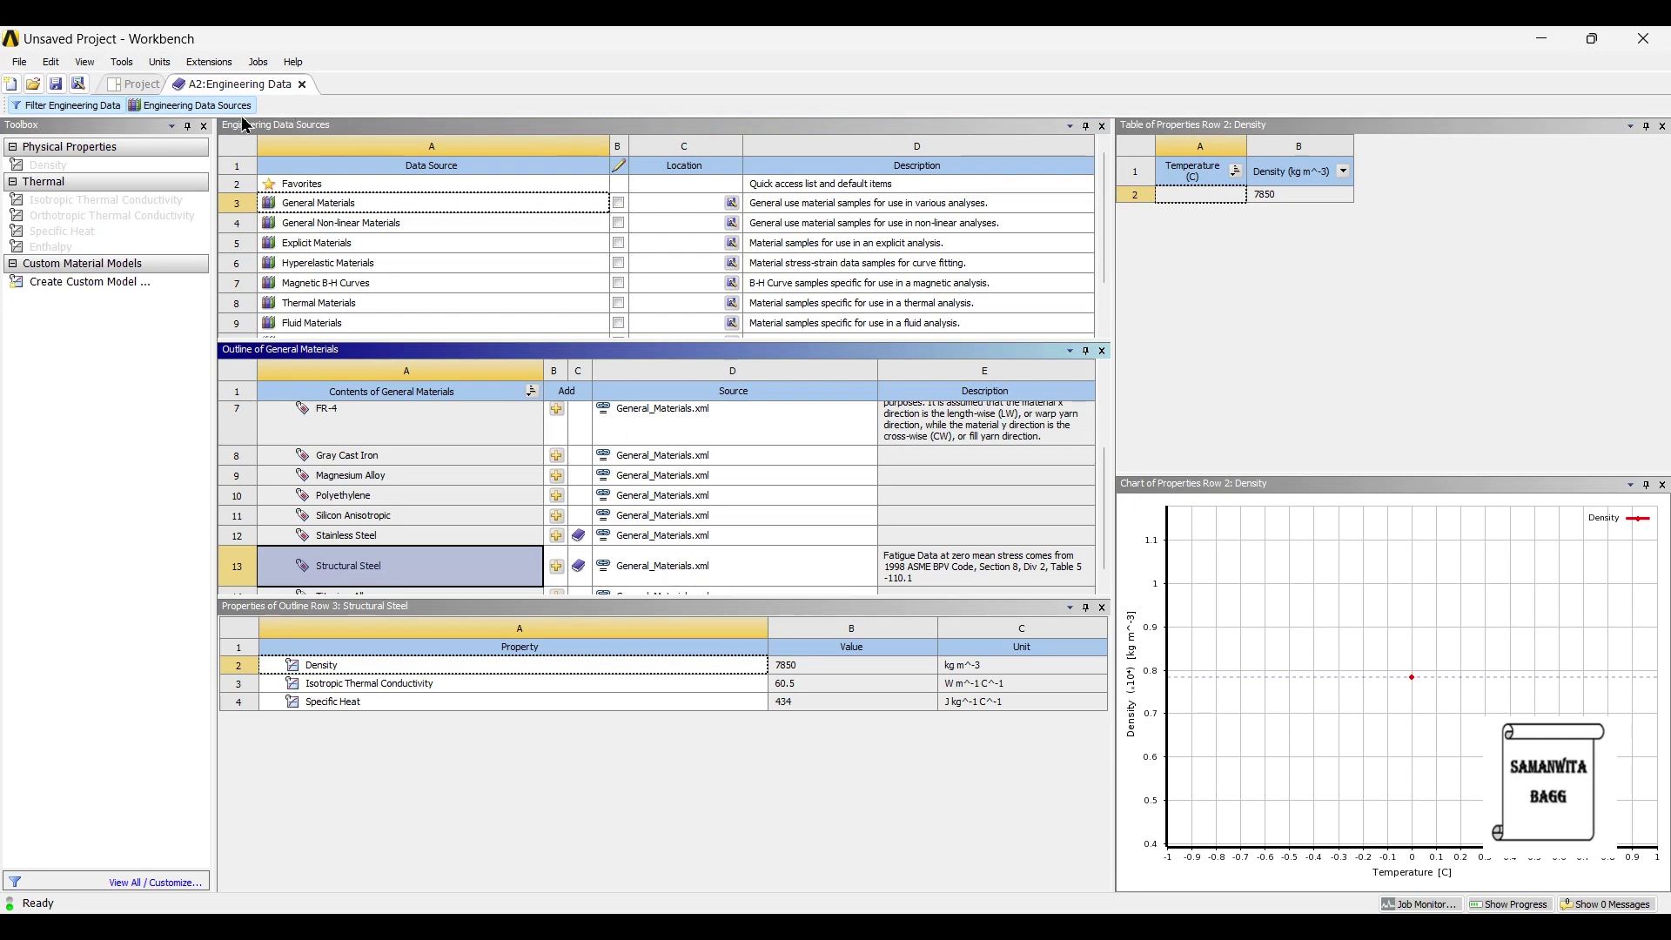
left_click(216, 106)
Step: Add a new material named Carbon Steel to the engineering data
left_click(326, 267)
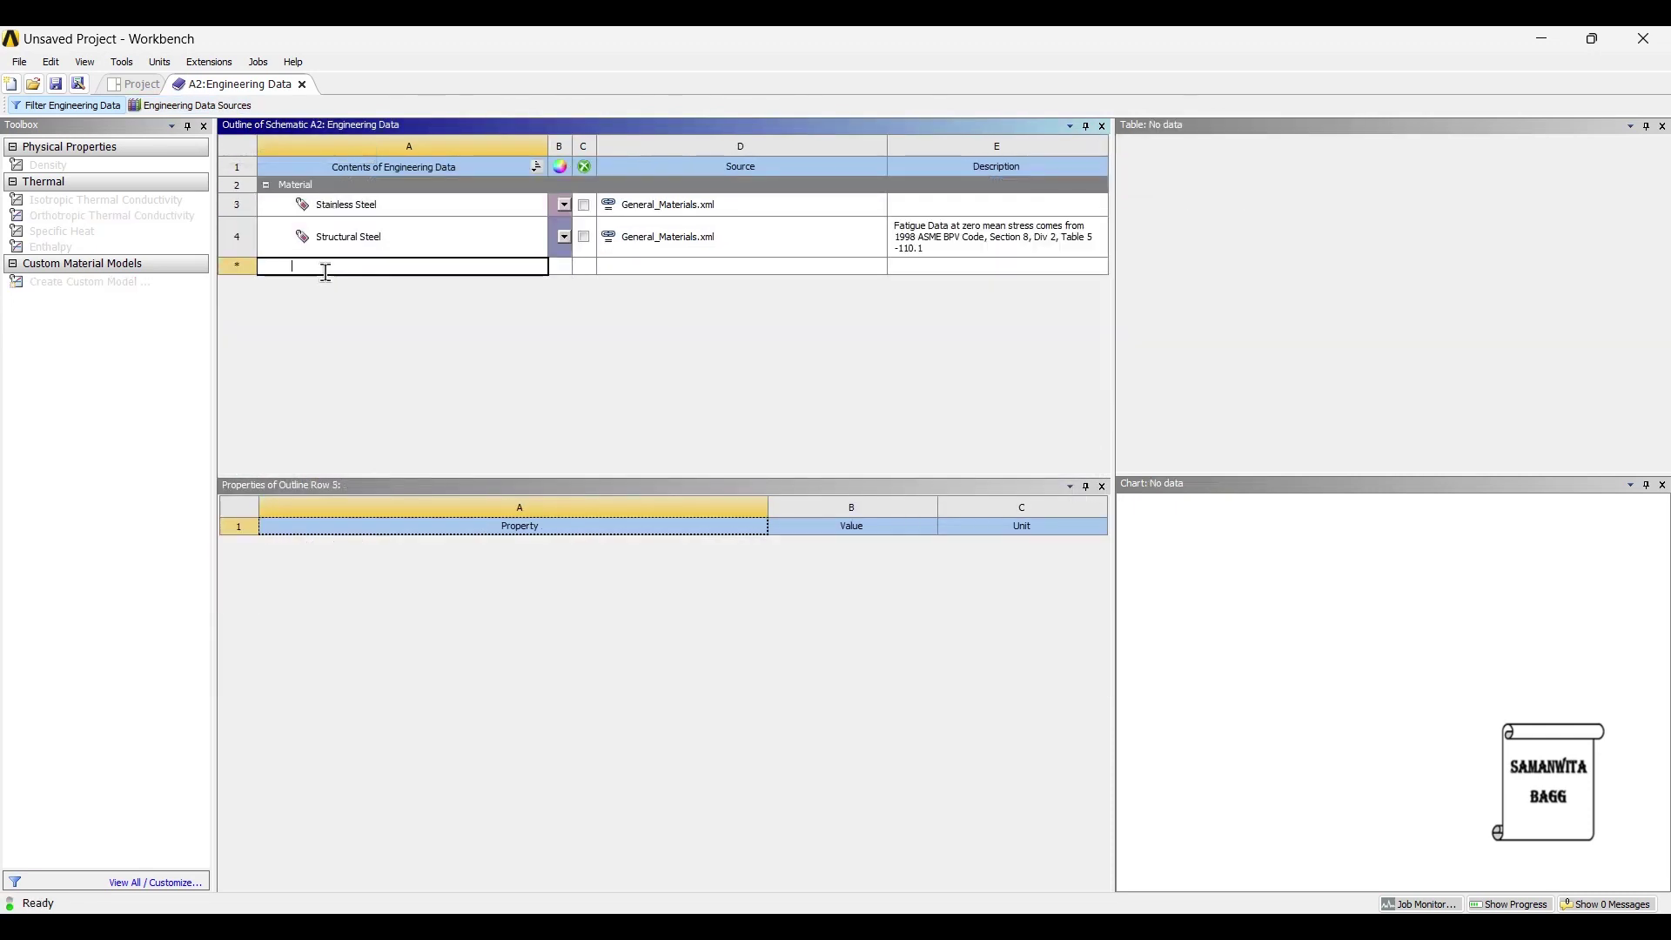
type("Carbon Steel")
key("Return")
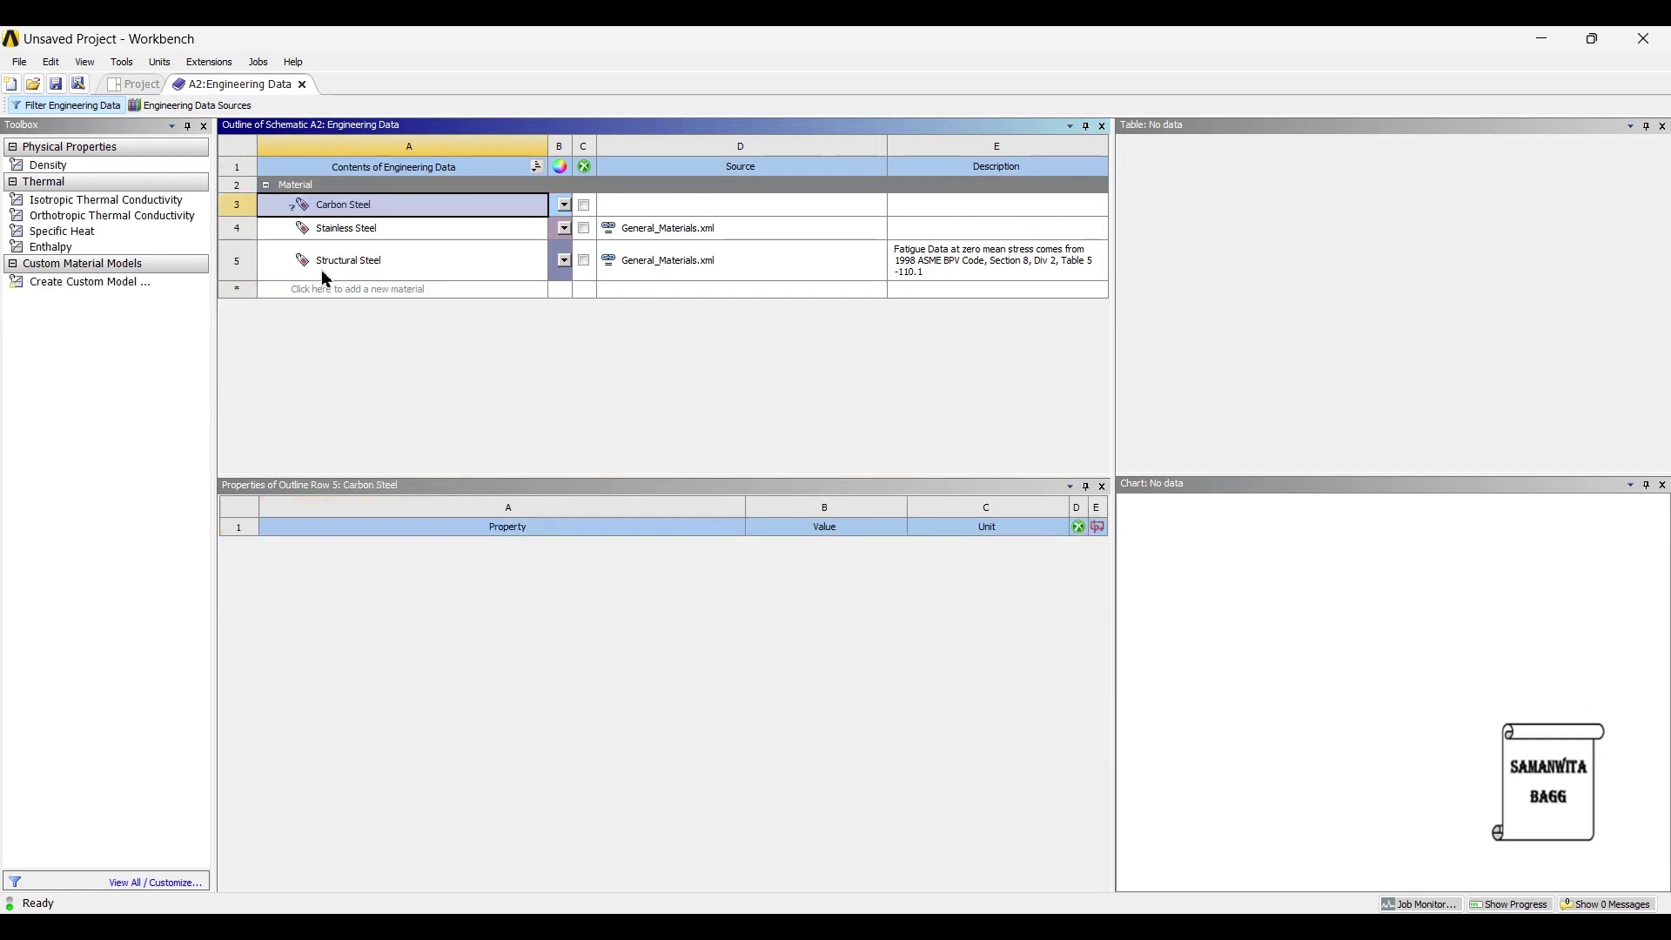
Step: Give Carbon Steel an isotropic thermal conductivity of 52 W m^-1 K^-1
double_click(151, 209)
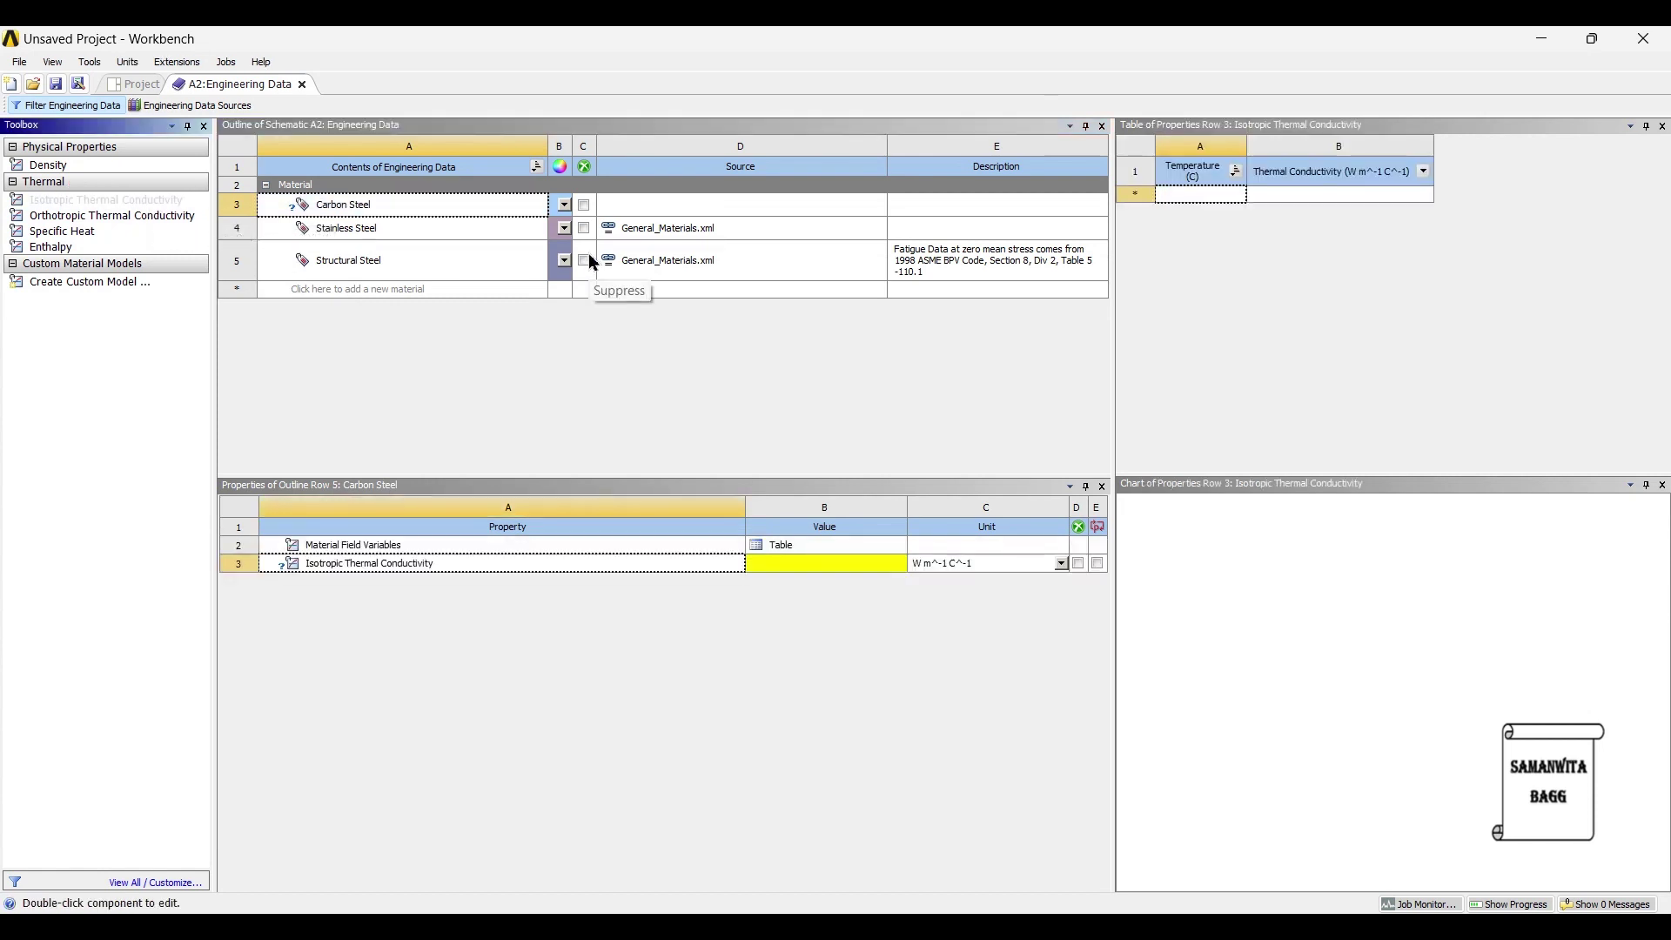
left_click(813, 565)
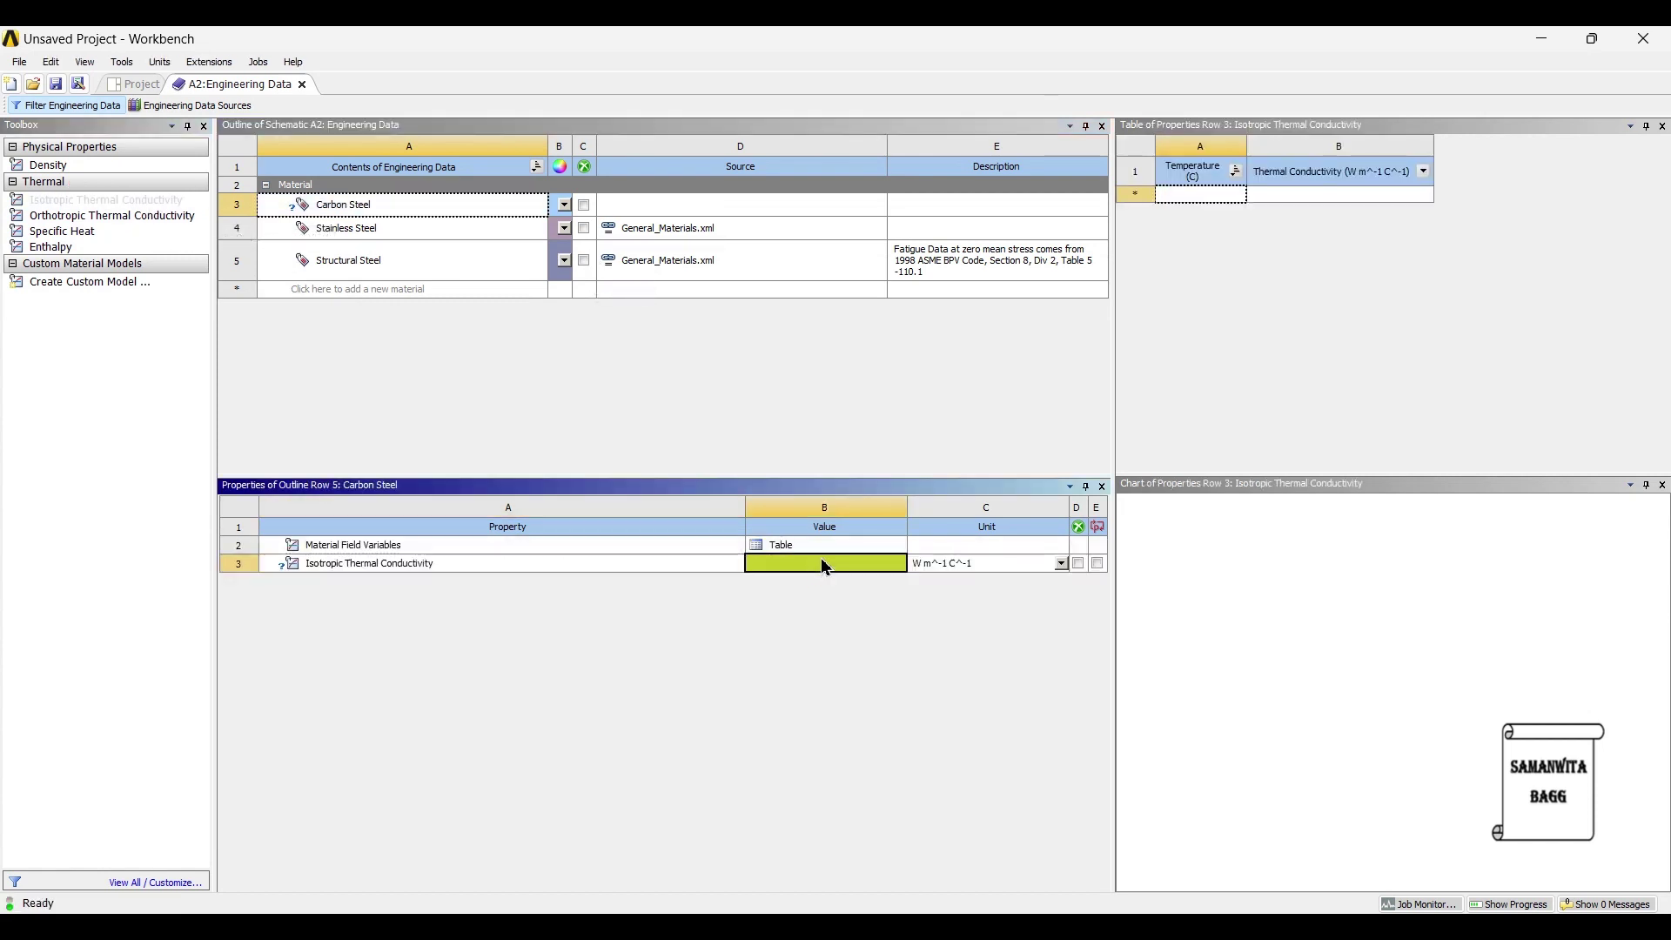
left_click(1062, 563)
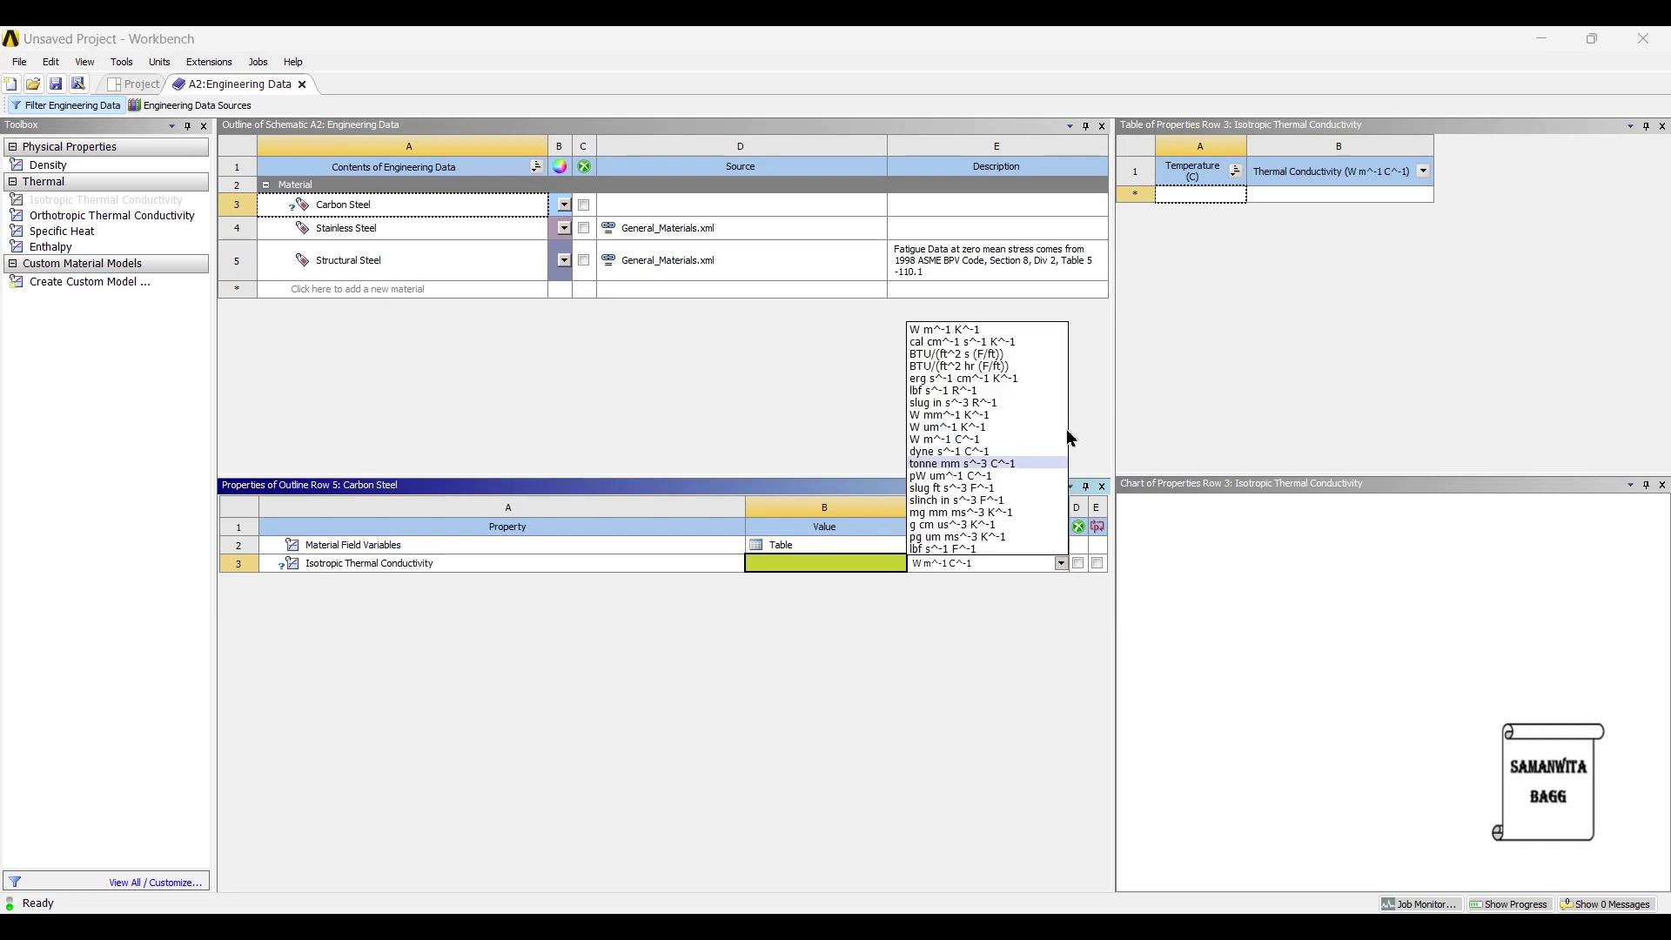
left_click(1014, 331)
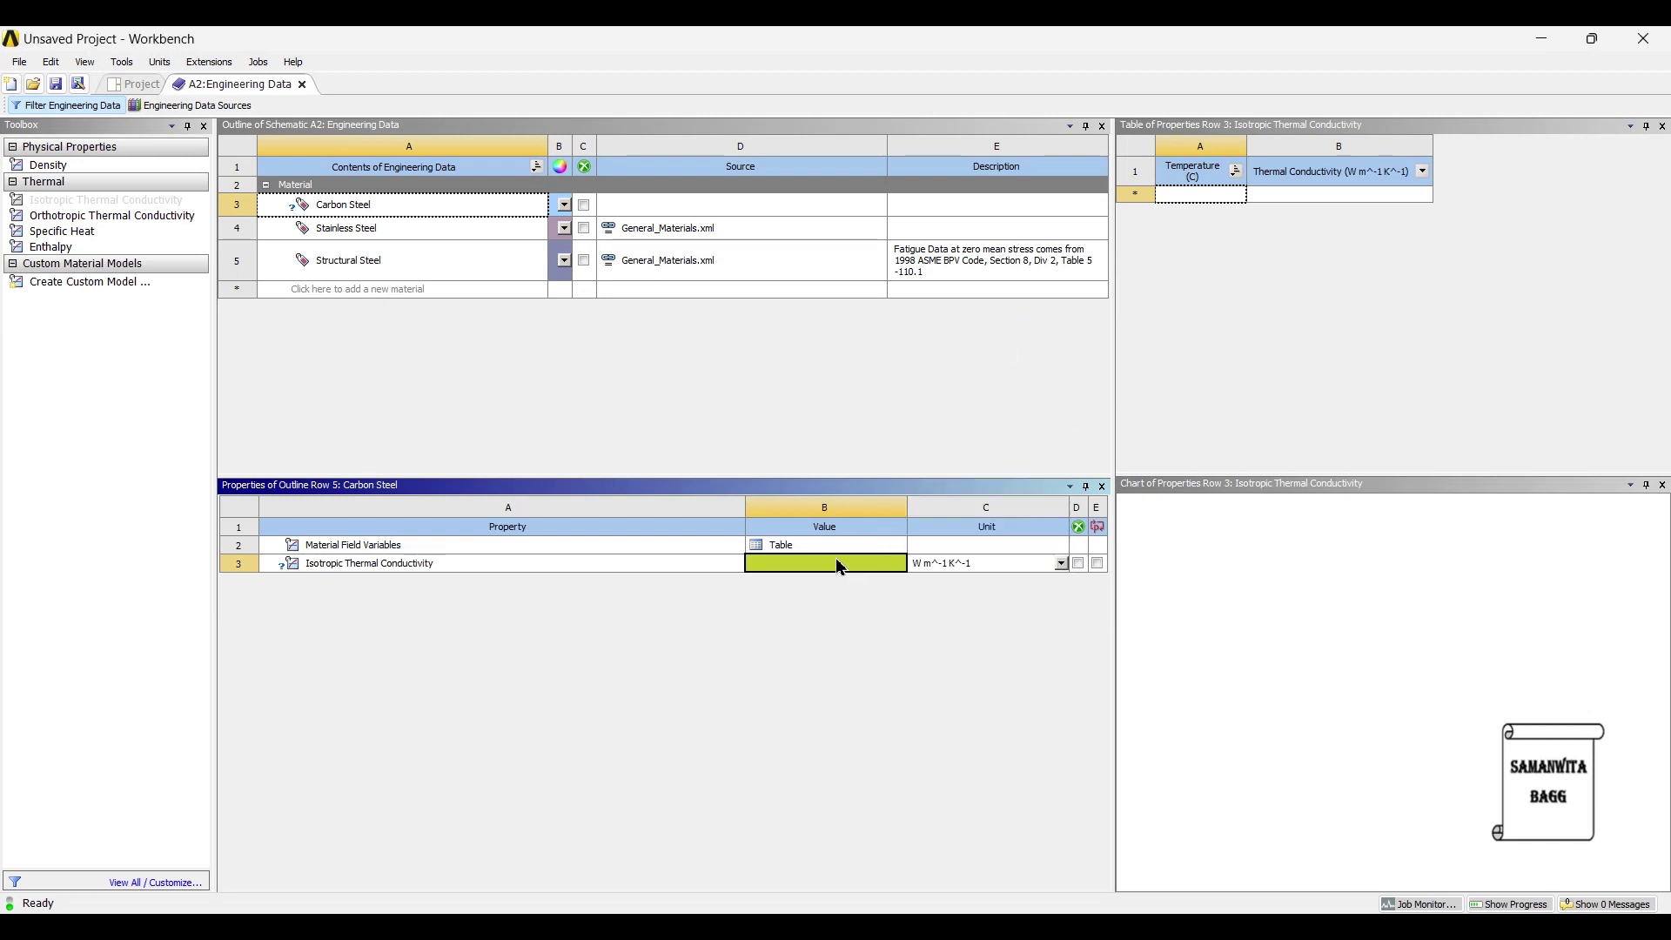
type("52")
key("Return")
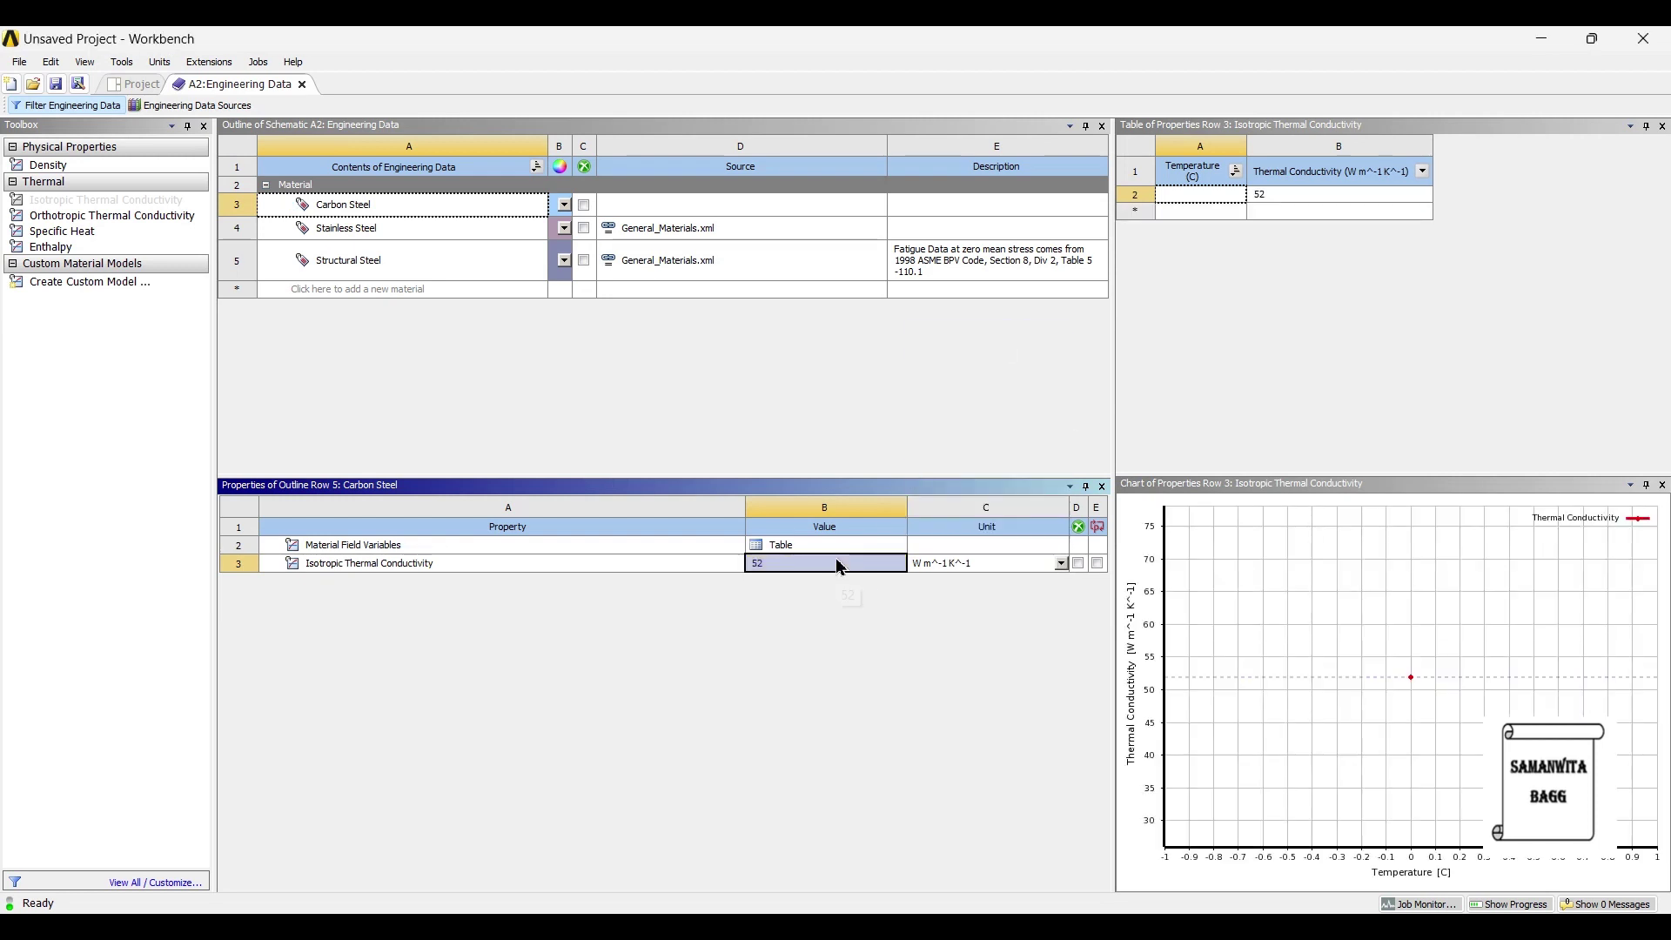
Step: Update the project and import Drill Bit.stp as the geometry of the Transient Thermal system
left_click(138, 78)
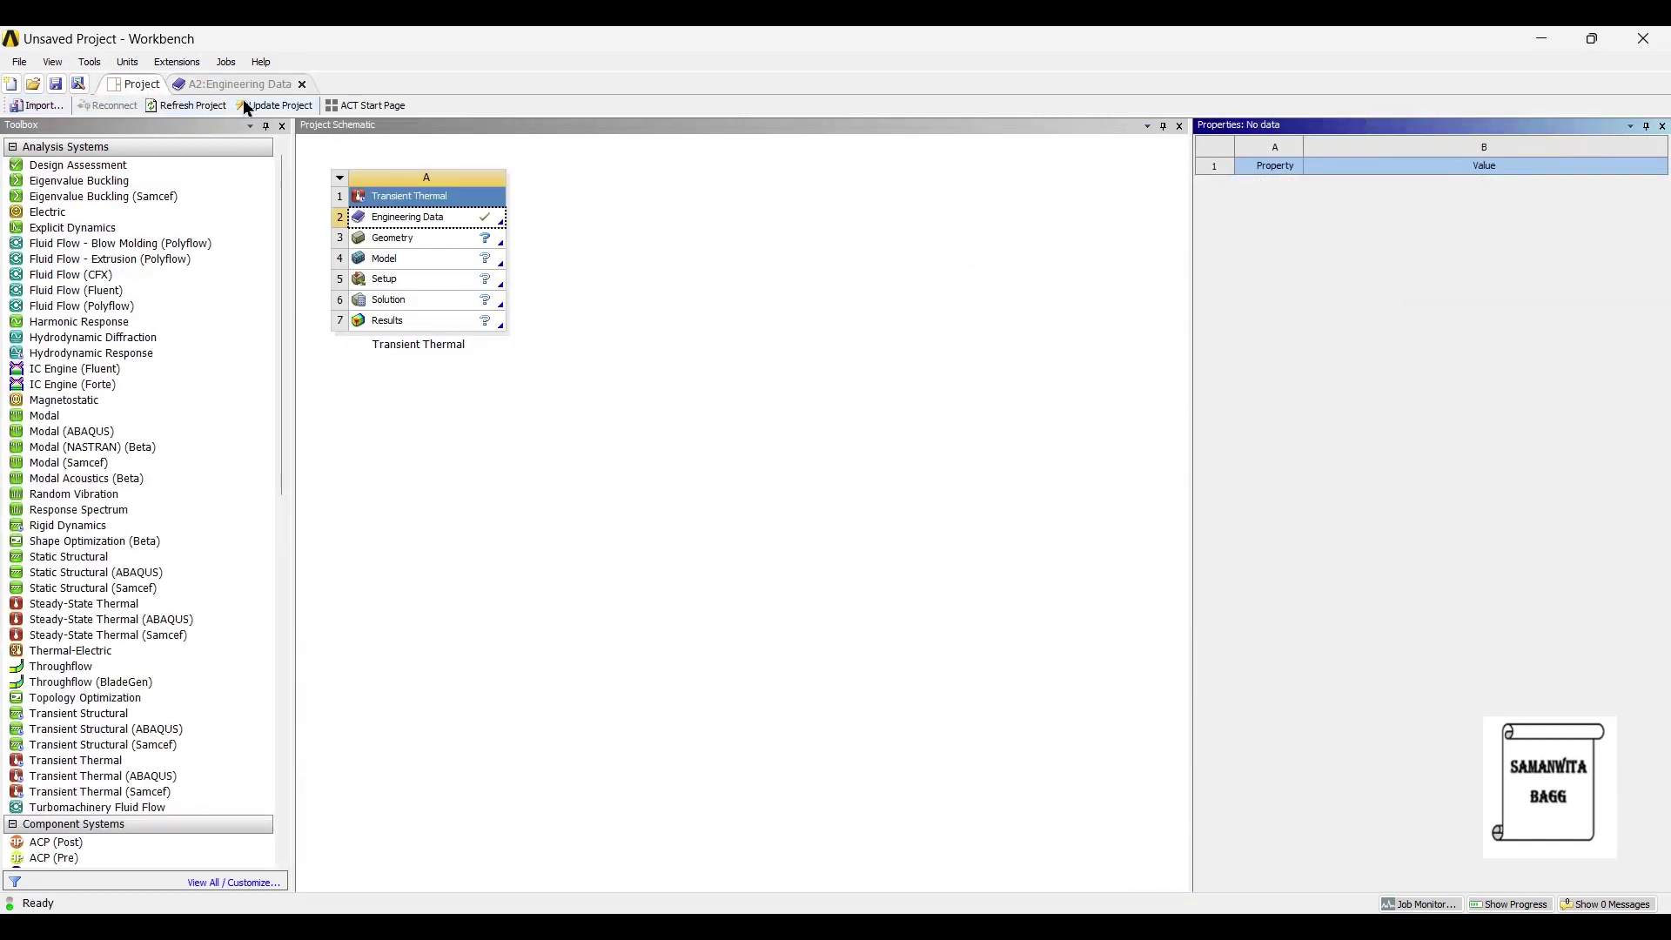
left_click(278, 106)
left_click(423, 245)
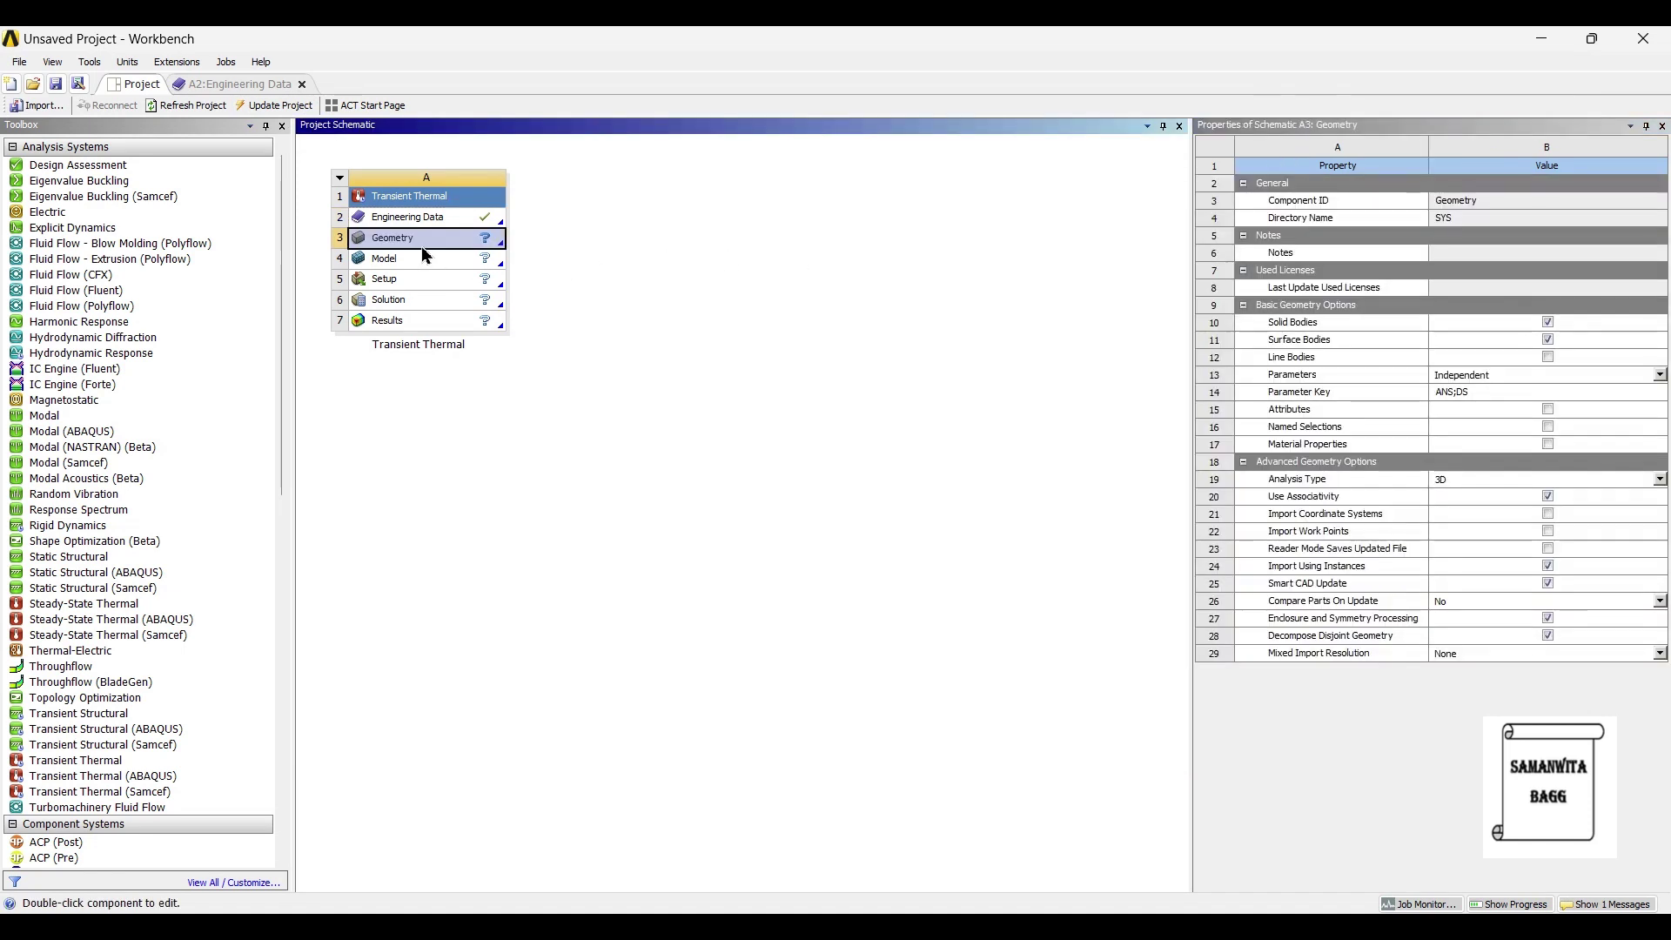
right_click(422, 244)
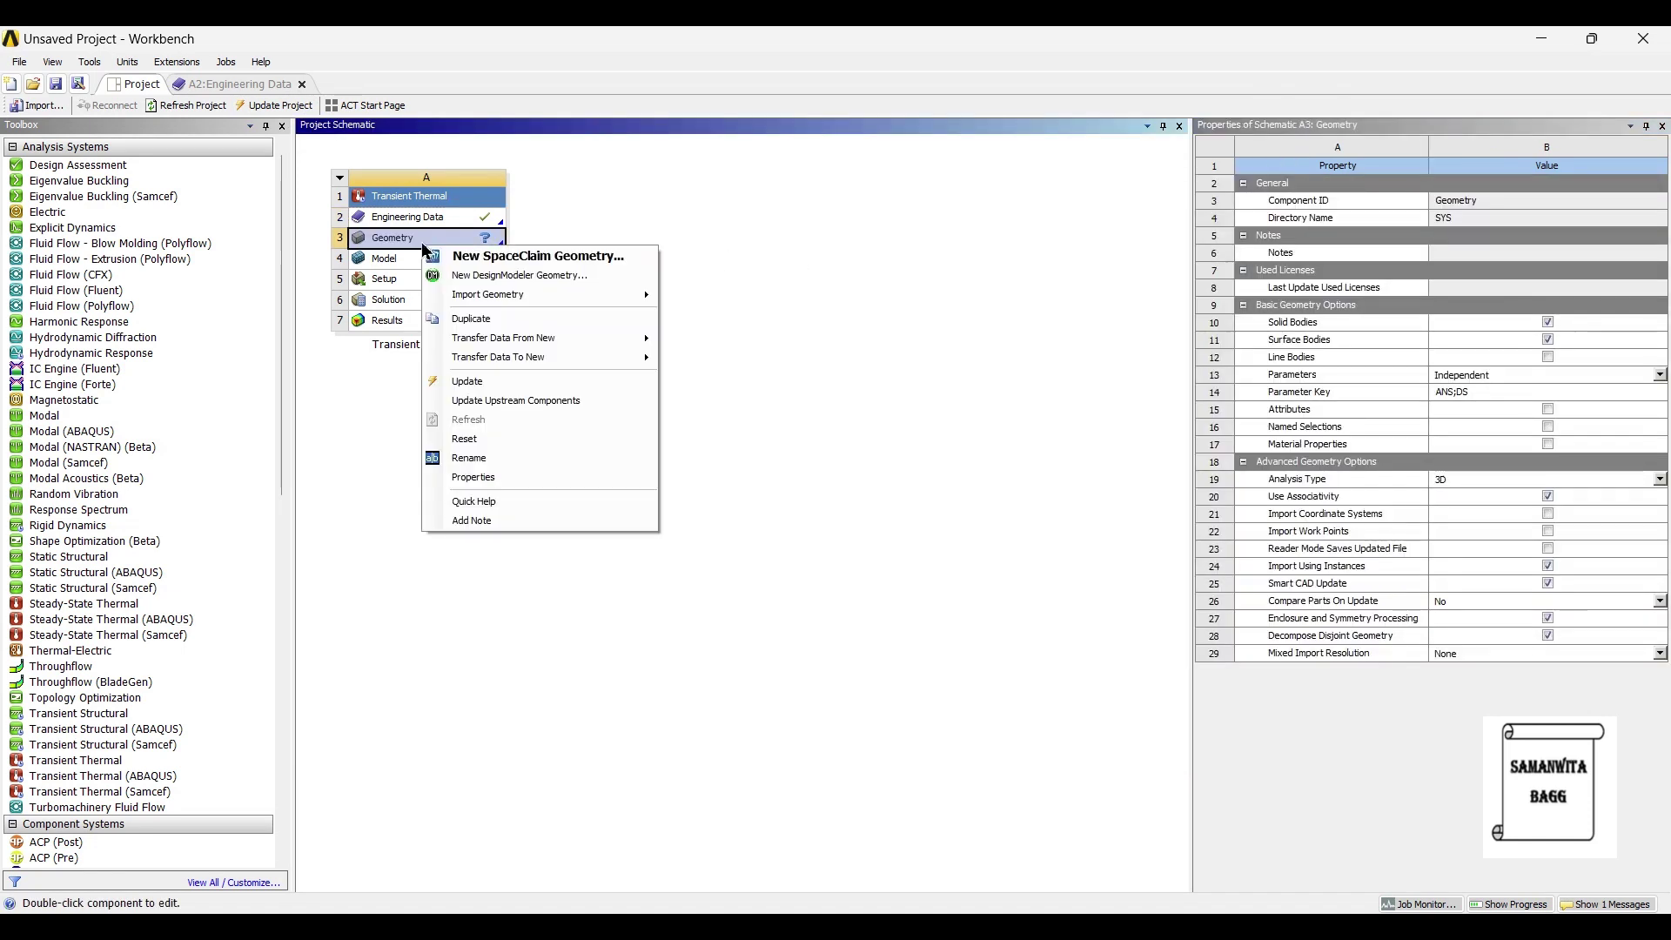
mouse_move(557, 296)
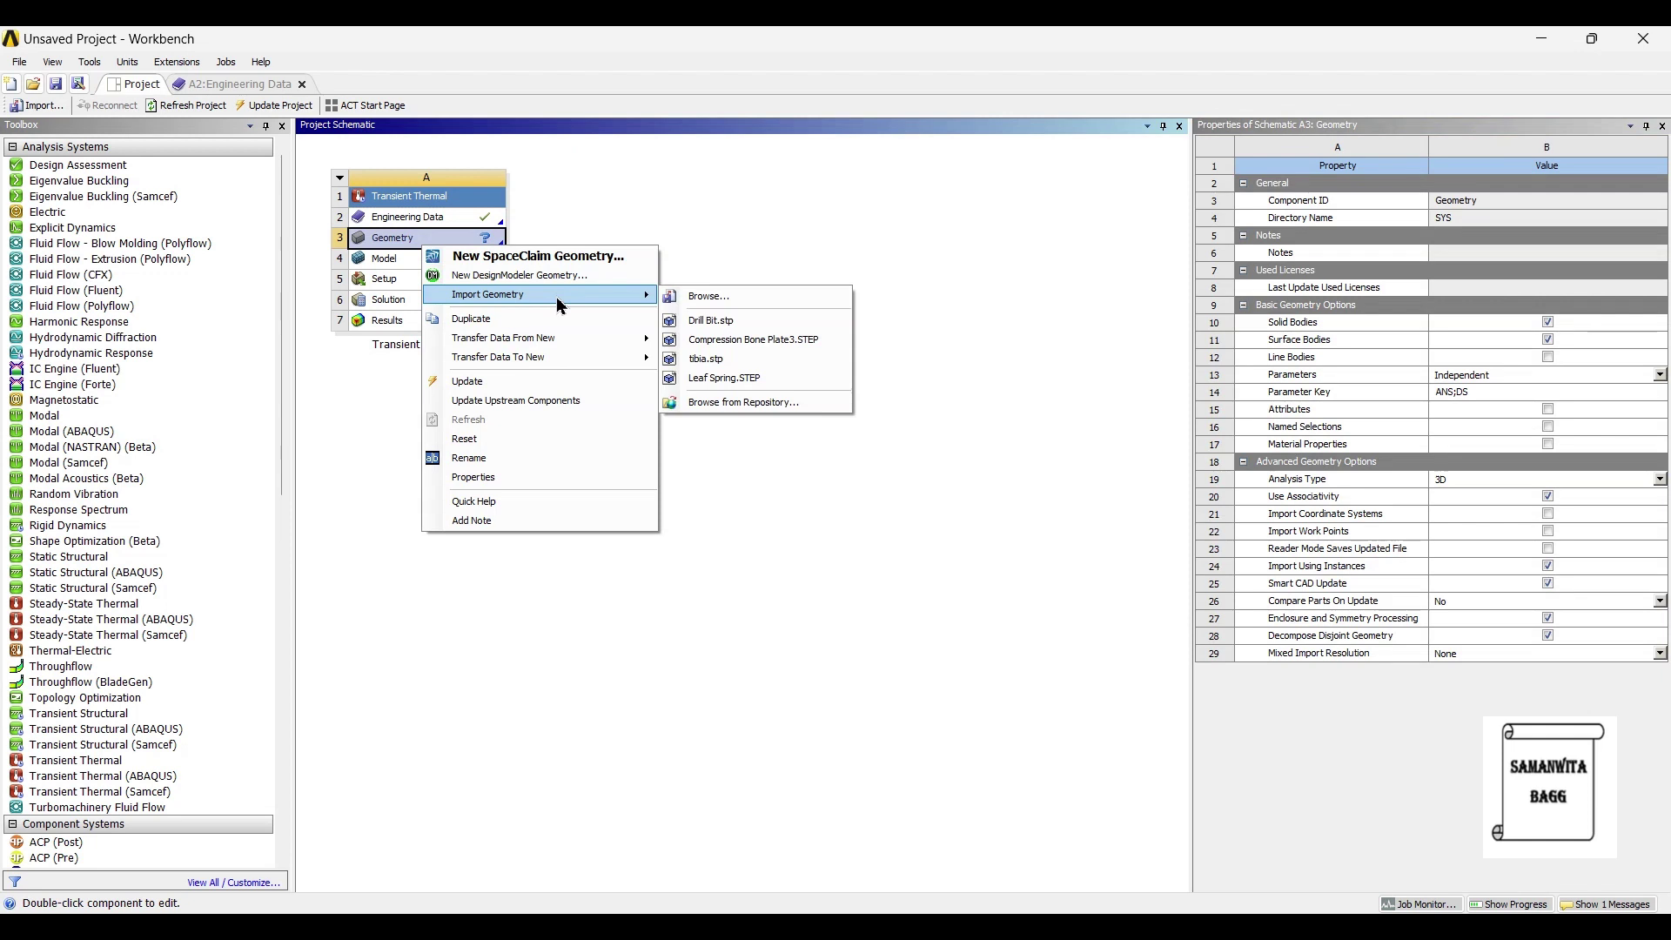
left_click(760, 322)
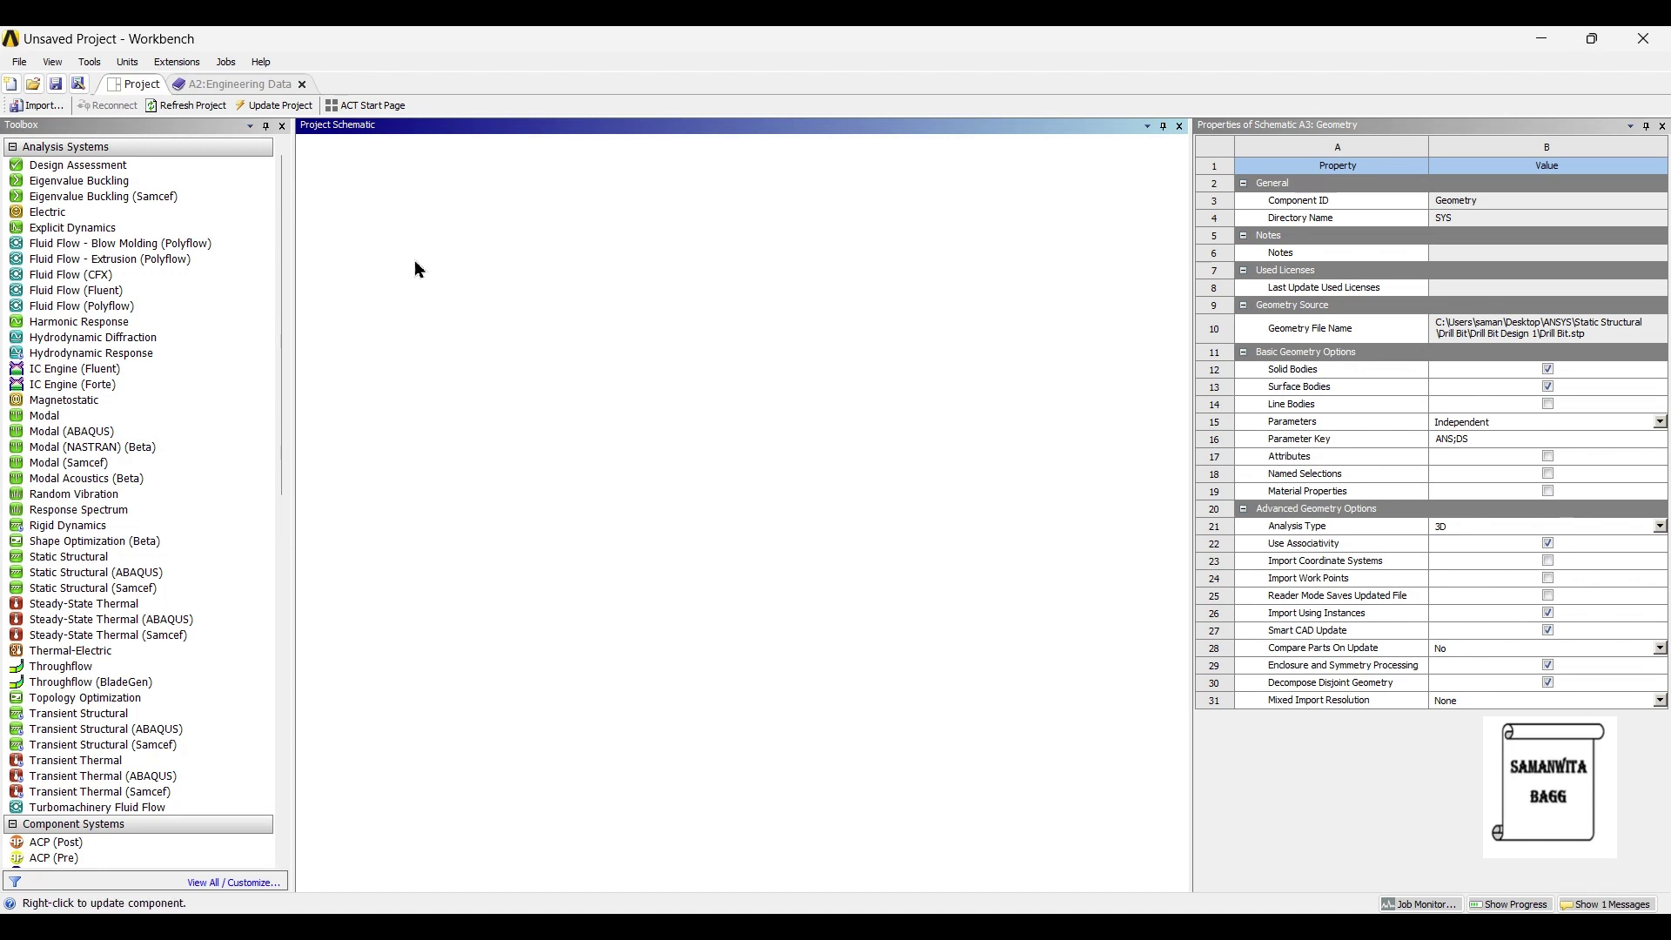
Step: Open the model in Mechanical and assign Stainless Steel as the material of Part 1
double_click(419, 261)
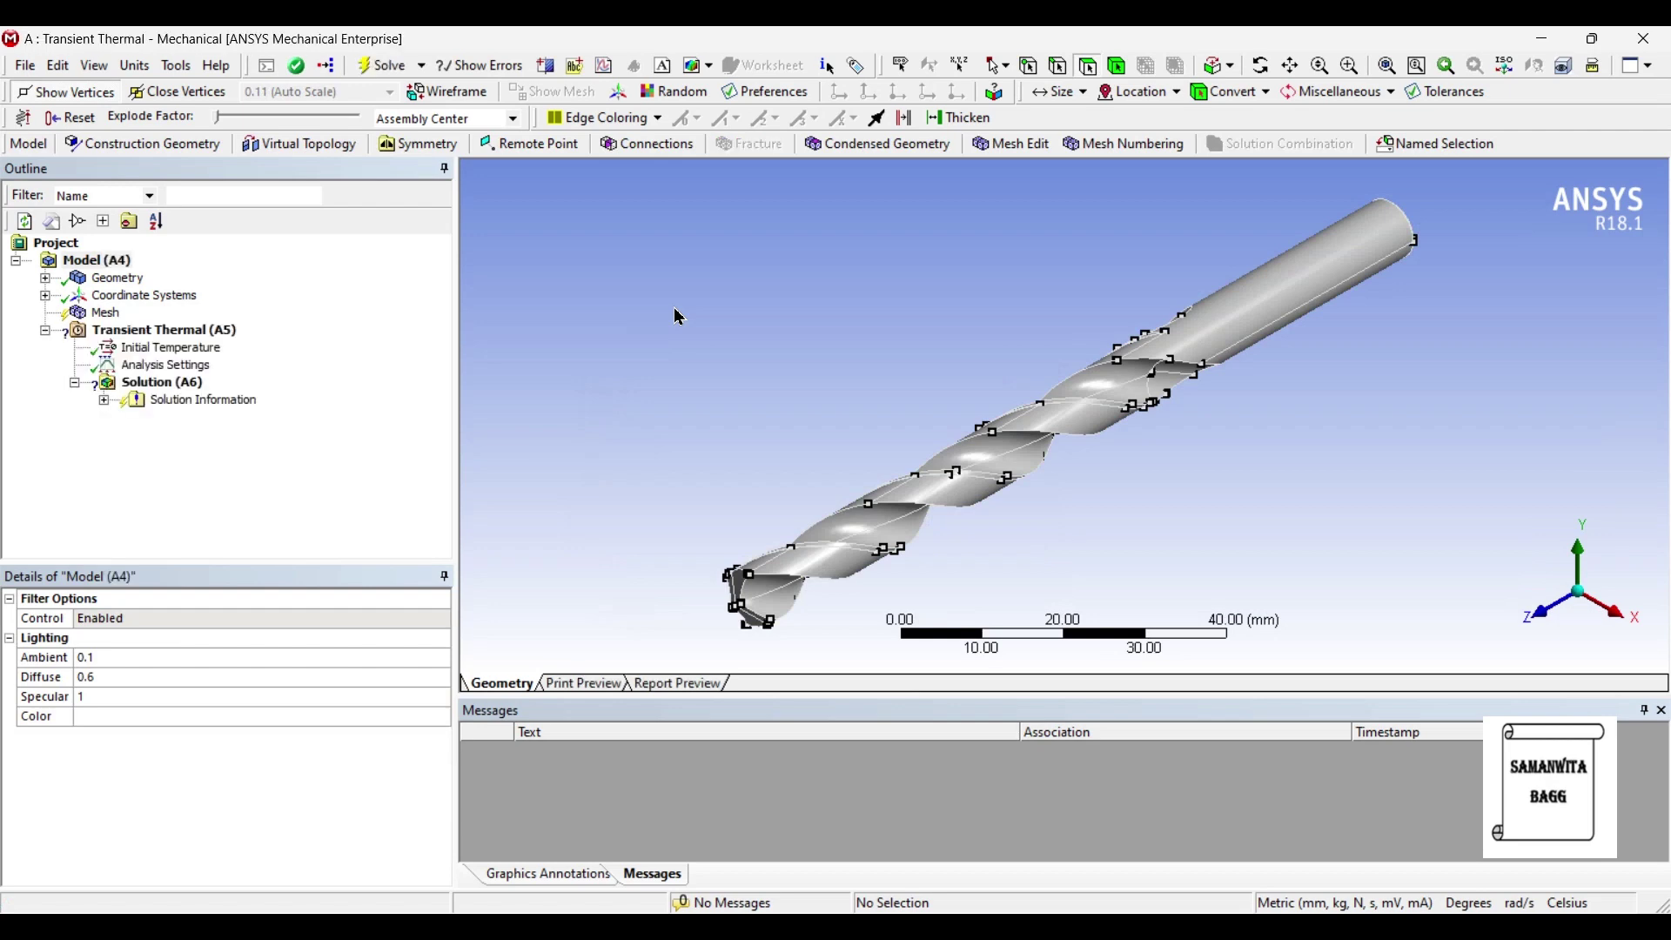
left_click(46, 278)
left_click(138, 295)
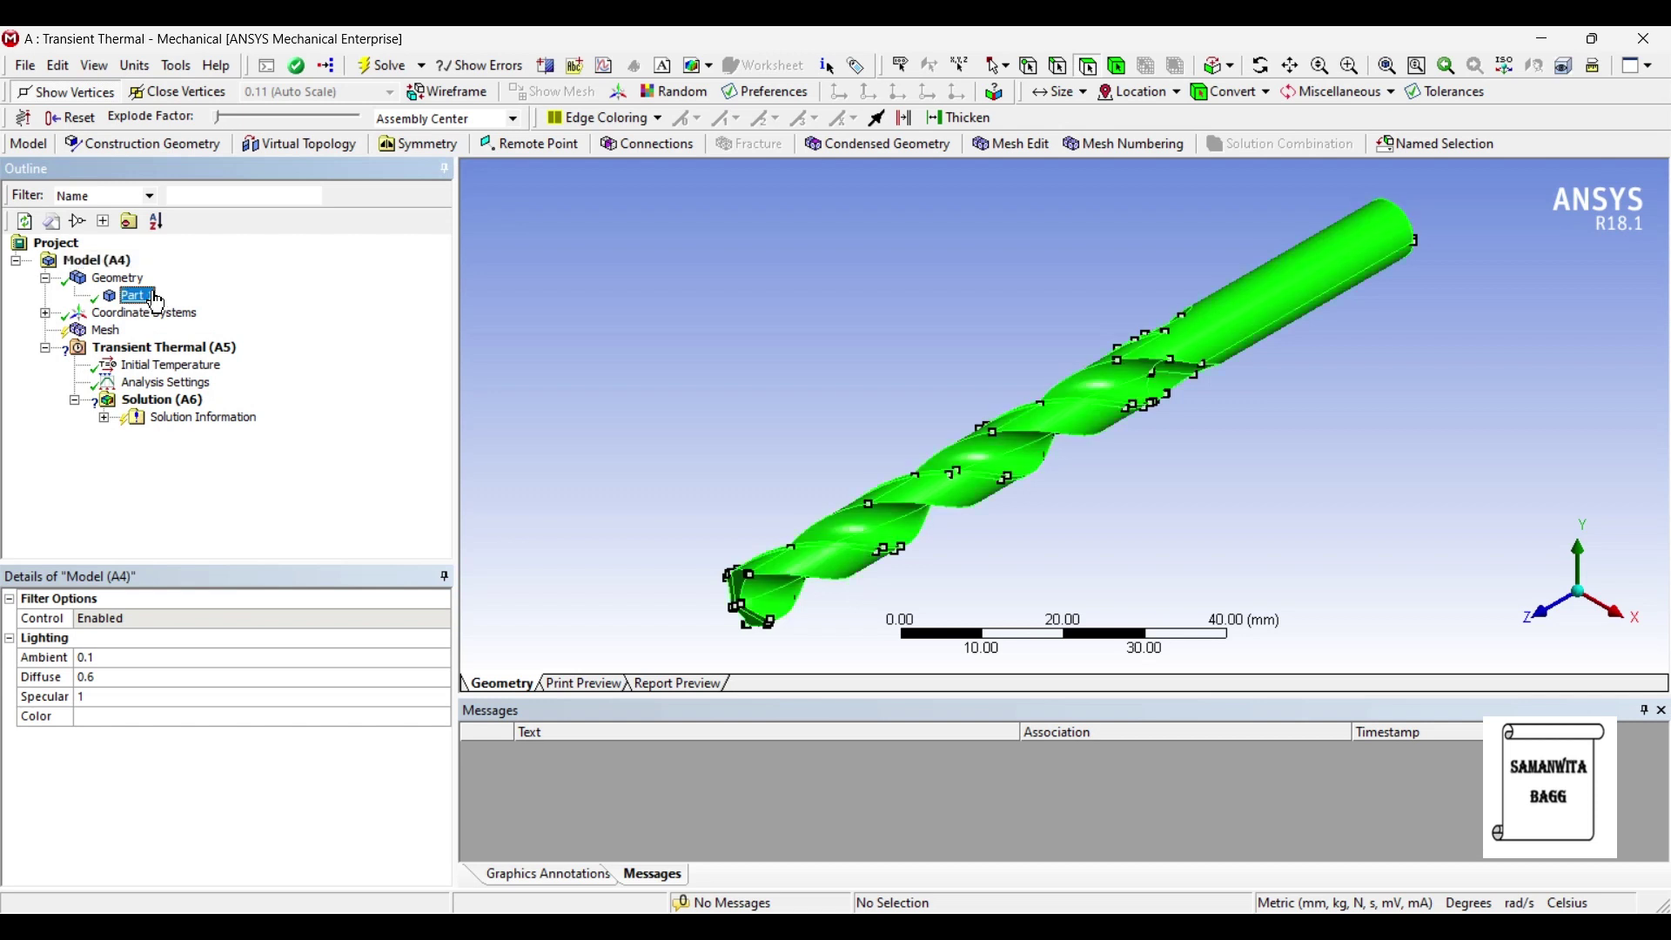
left_click(375, 774)
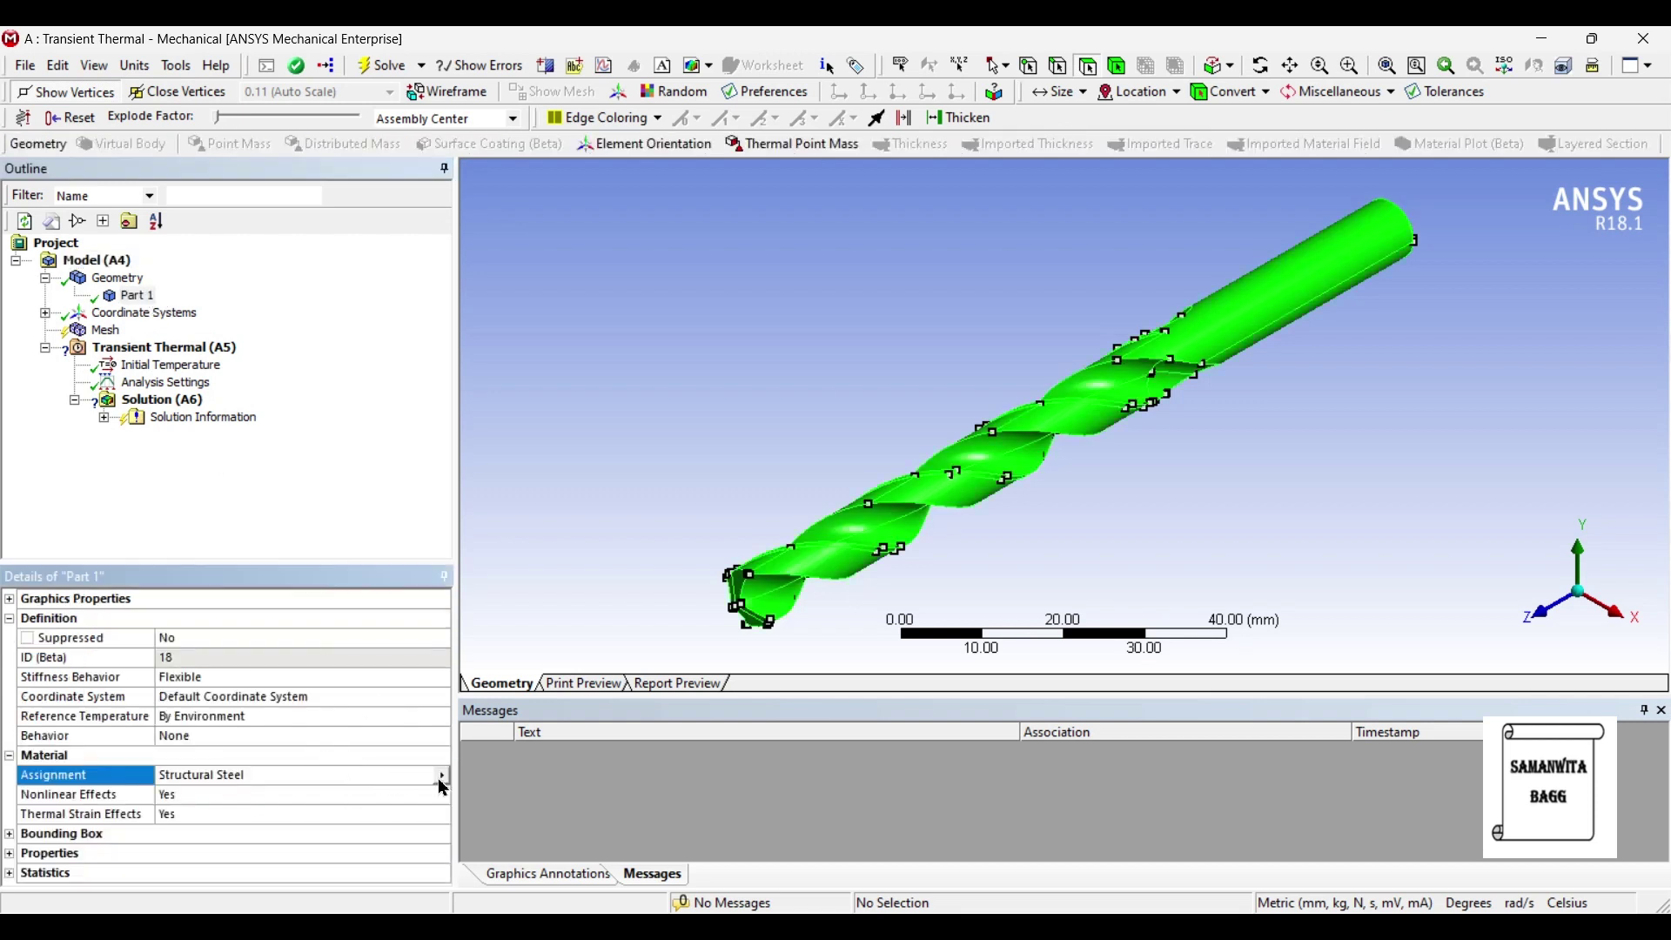
left_click(442, 776)
left_click(540, 879)
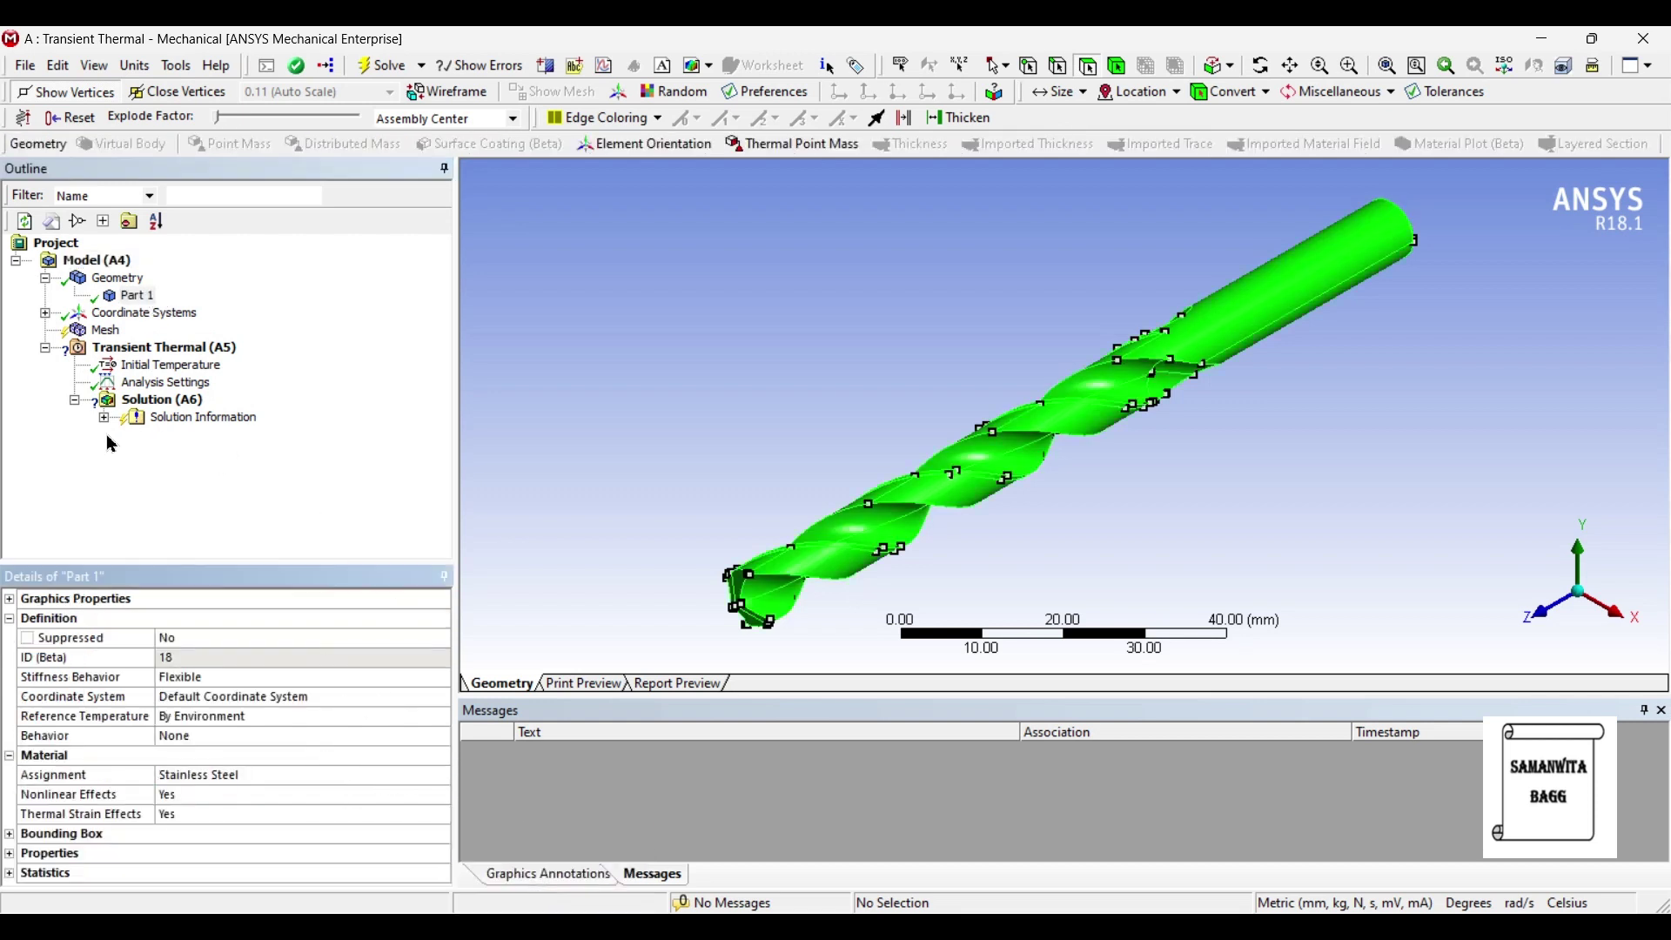
Step: Set the mesh sizing's relevance center to Fine and generate the drill bit's mesh
left_click(105, 330)
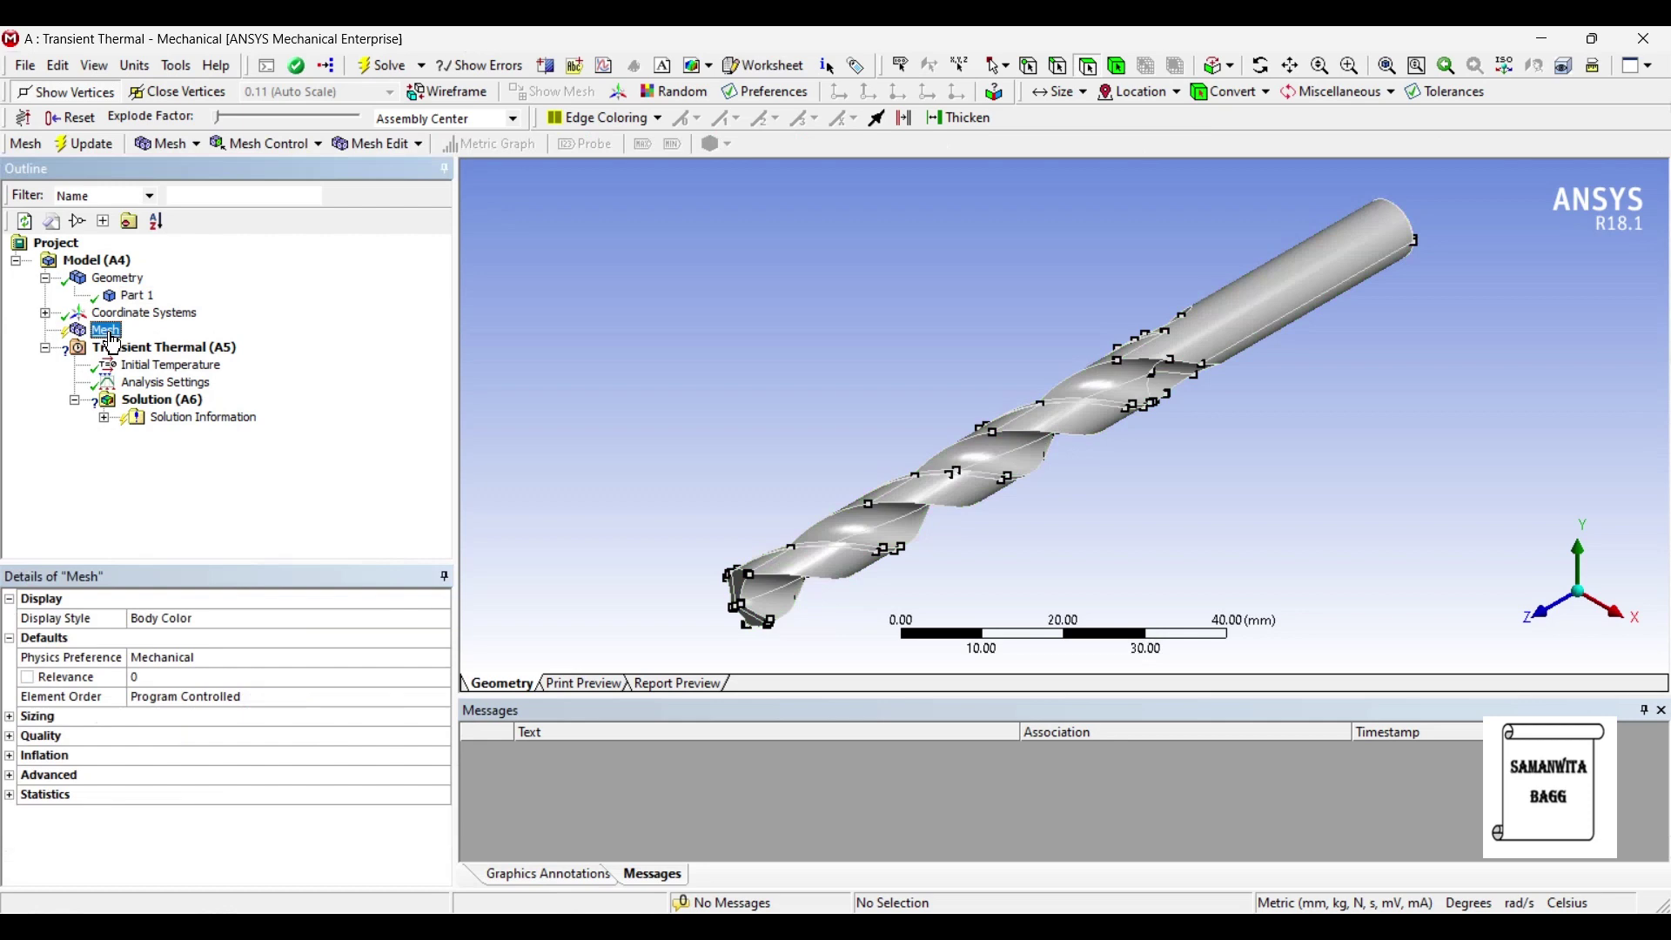
left_click(12, 728)
left_click(8, 718)
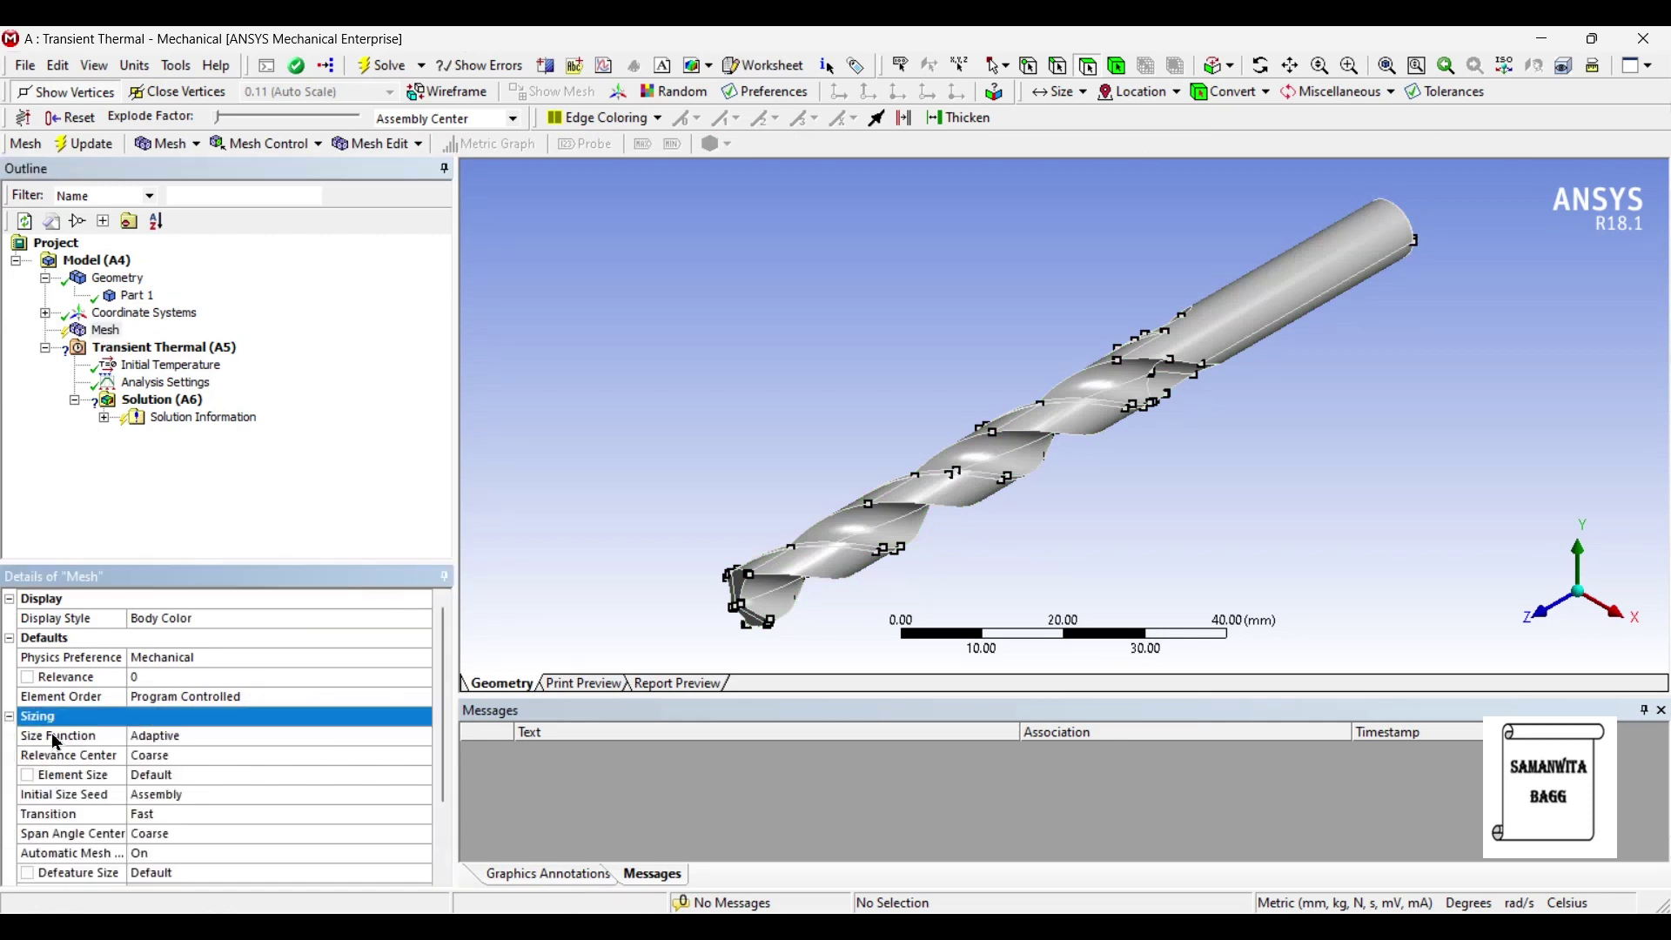
left_click(198, 756)
left_click(244, 758)
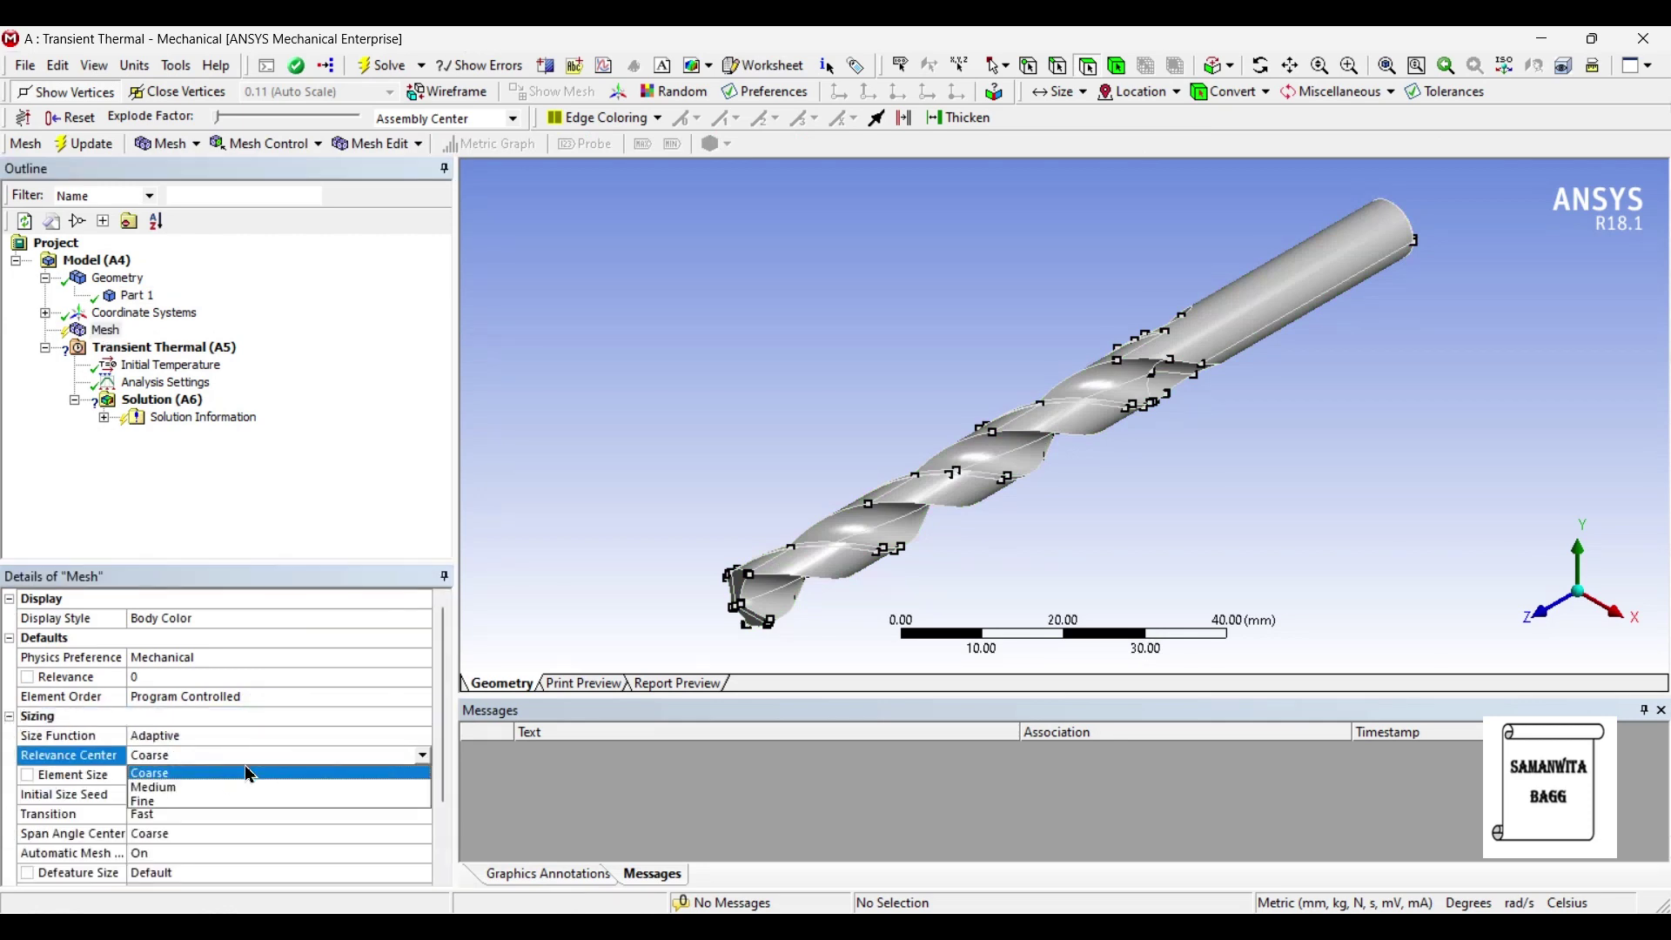
left_click(205, 800)
left_click(84, 144)
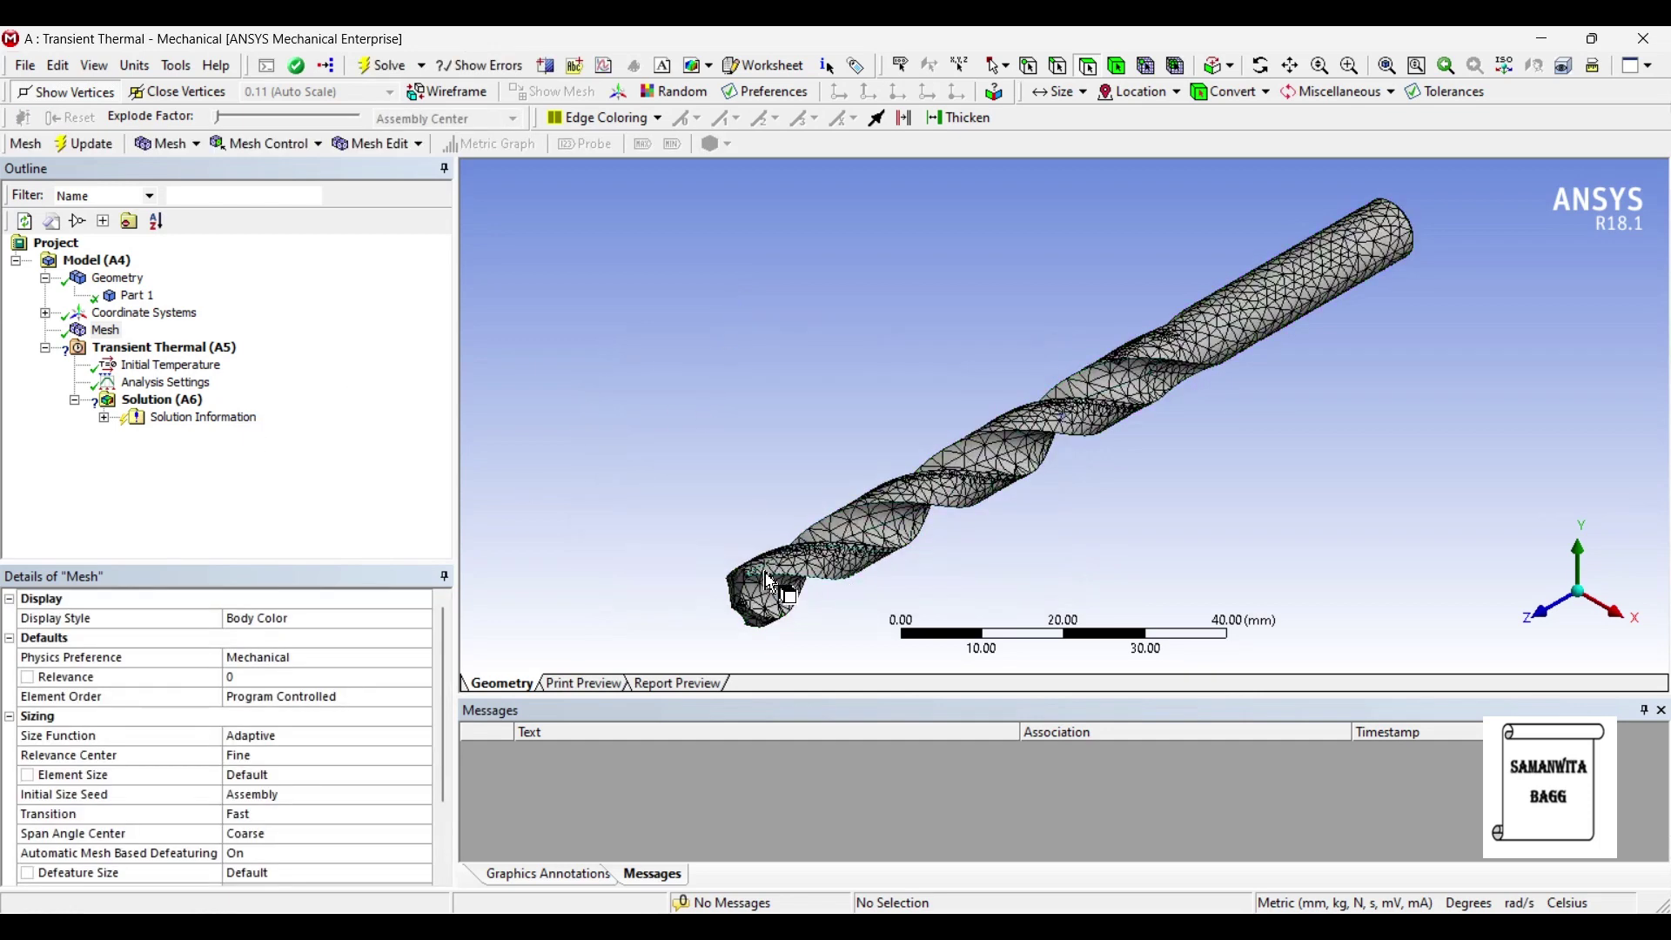
middle_click_drag(771, 557, 820, 506)
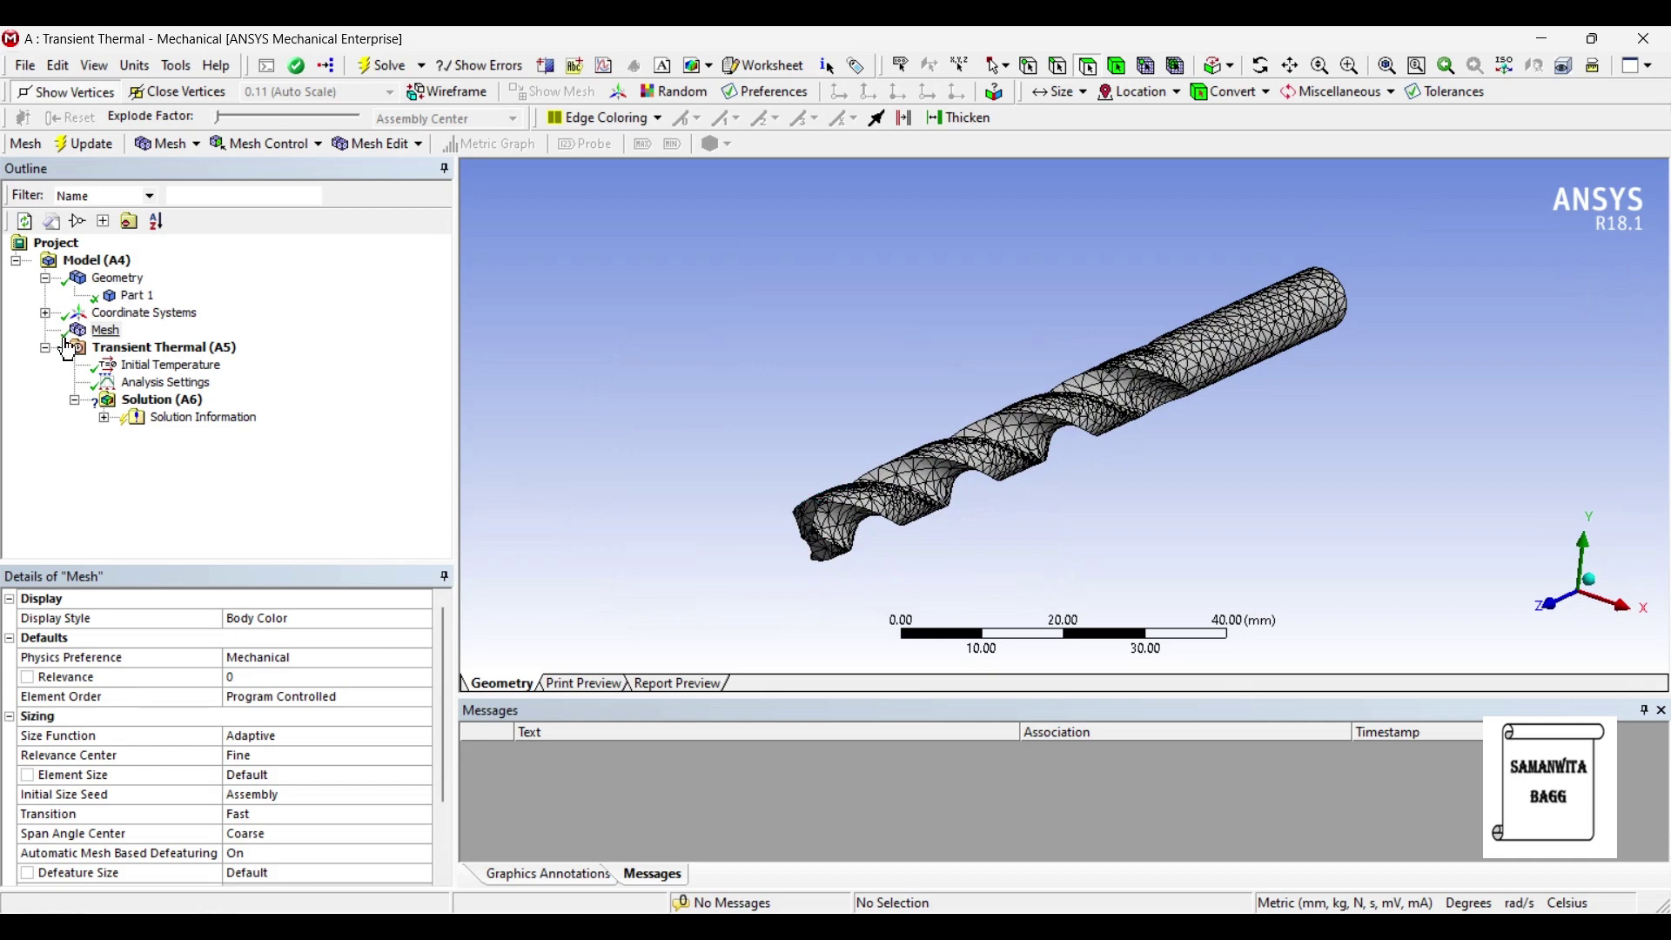
Step: Set the number of steps in the analysis settings to 10
left_click(172, 384)
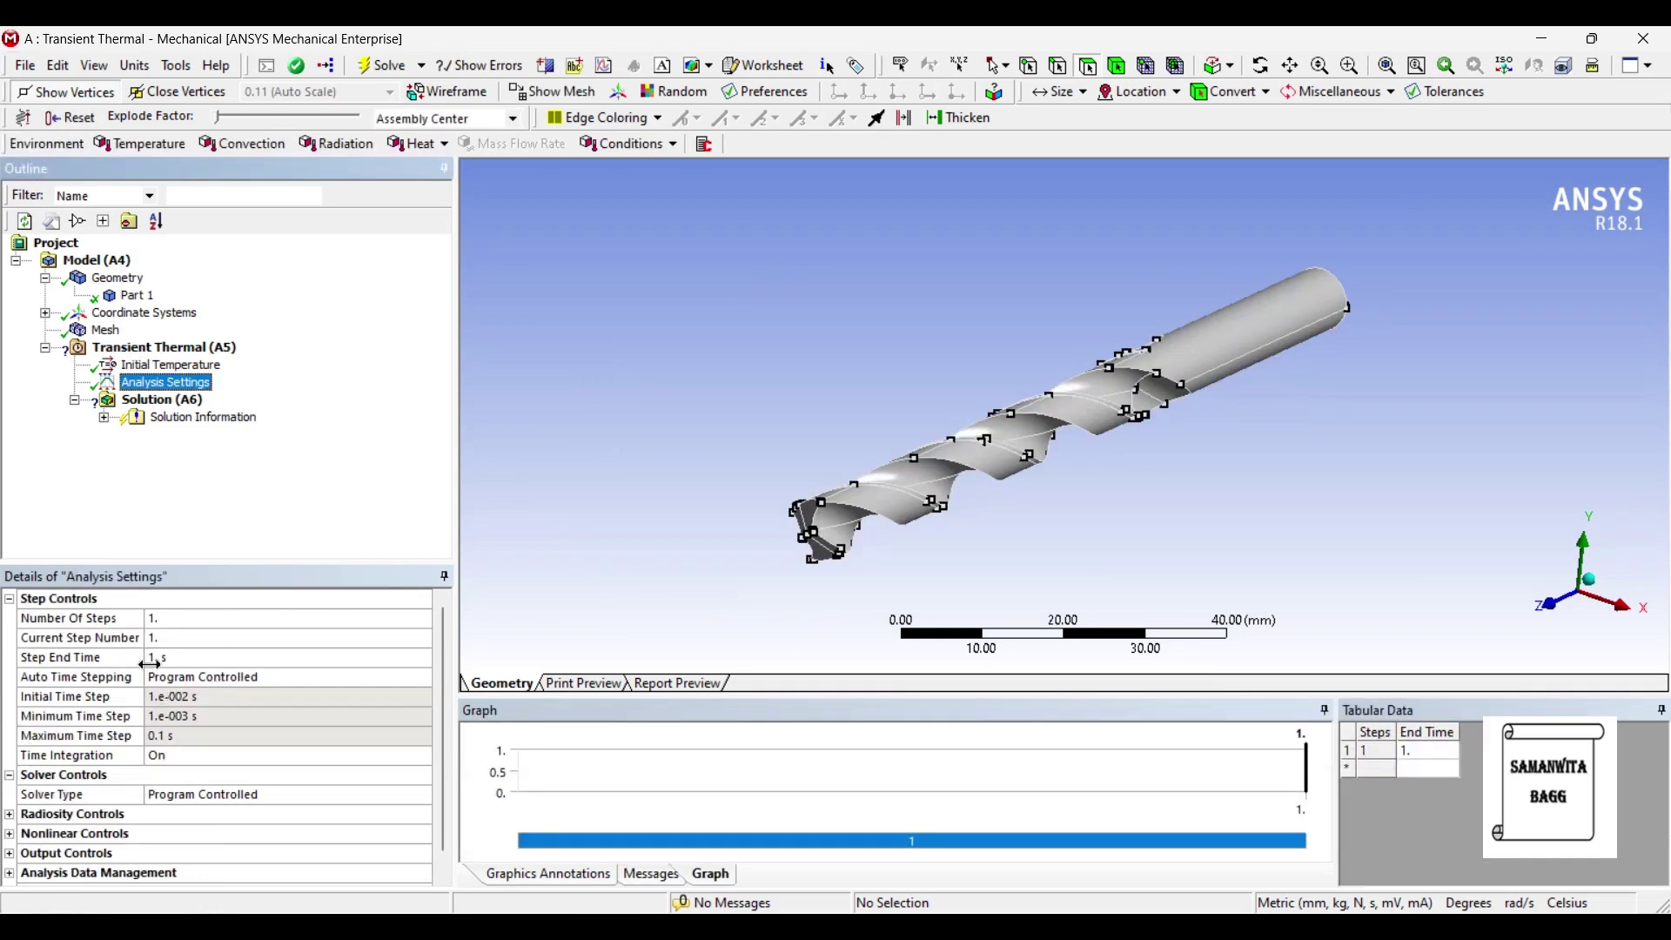
left_click(172, 622)
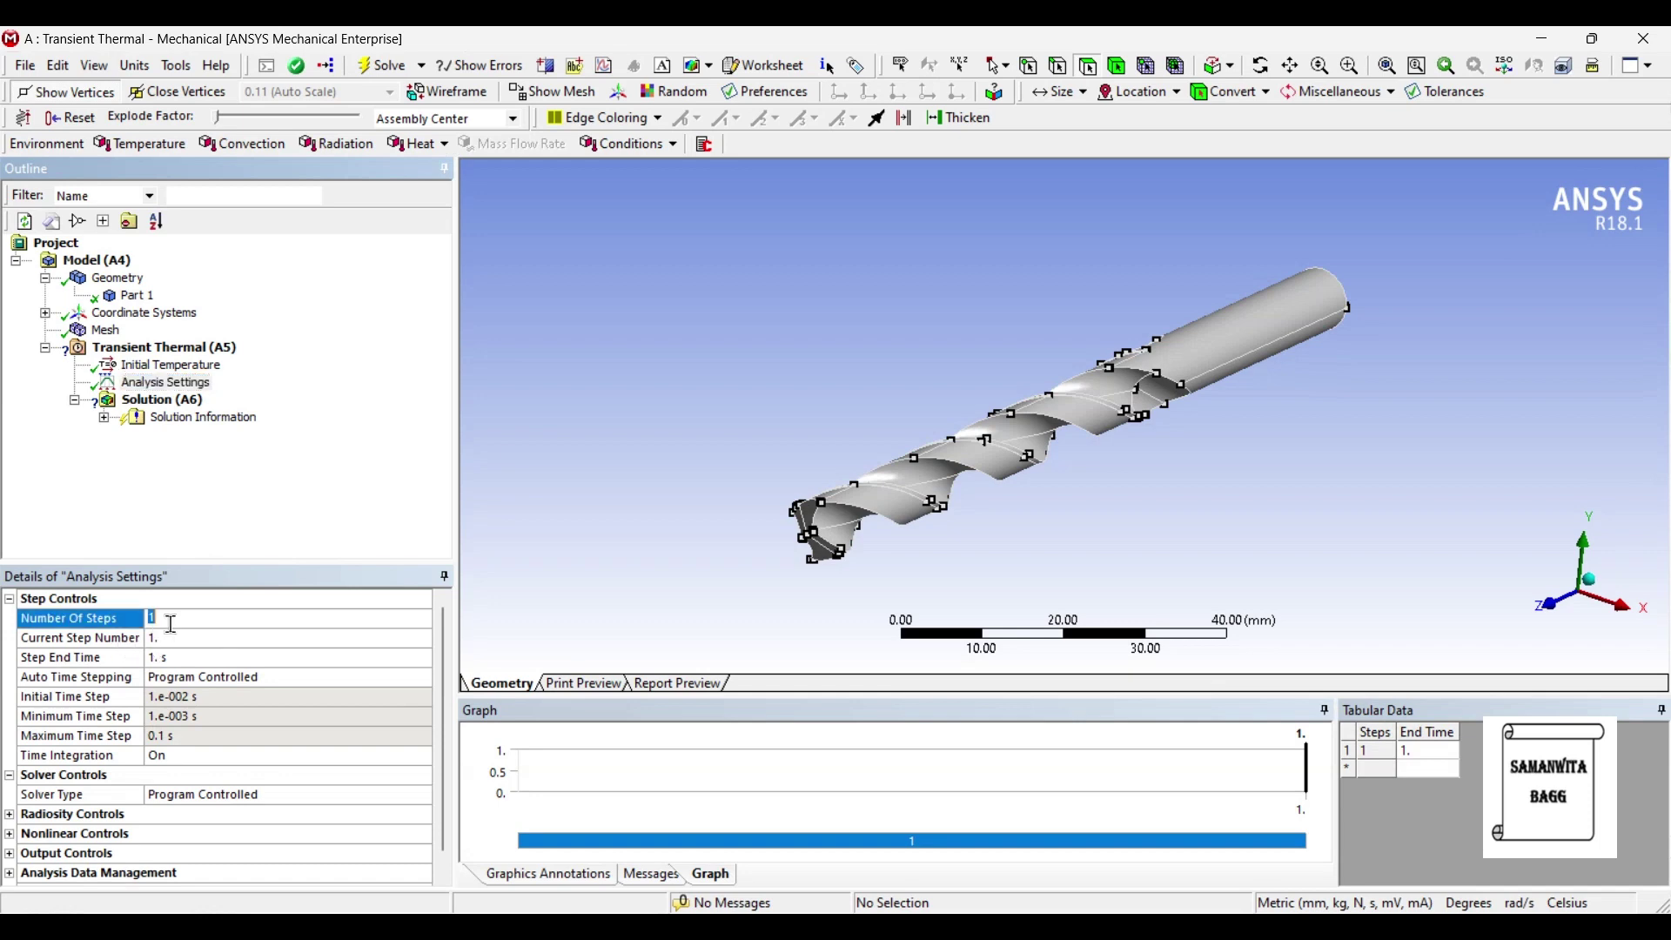
type("10")
key("Return")
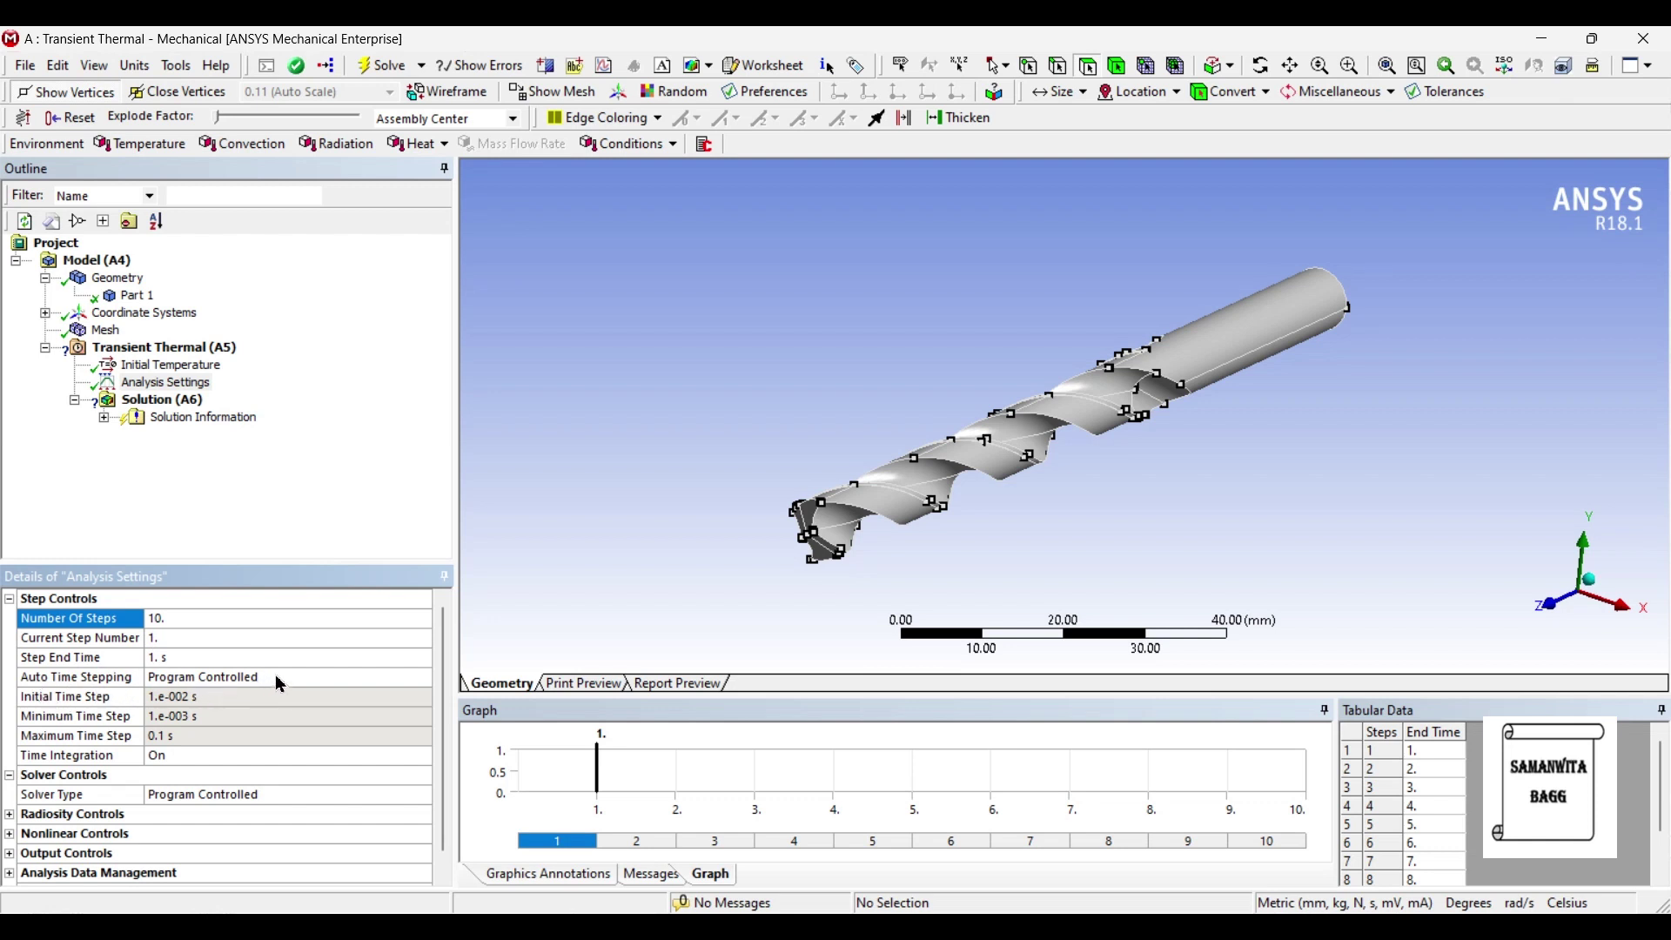
Step: Turn auto time stepping on for step 1 and set both the initial and minimum time steps to 0.1 s
left_click(319, 684)
left_click(422, 677)
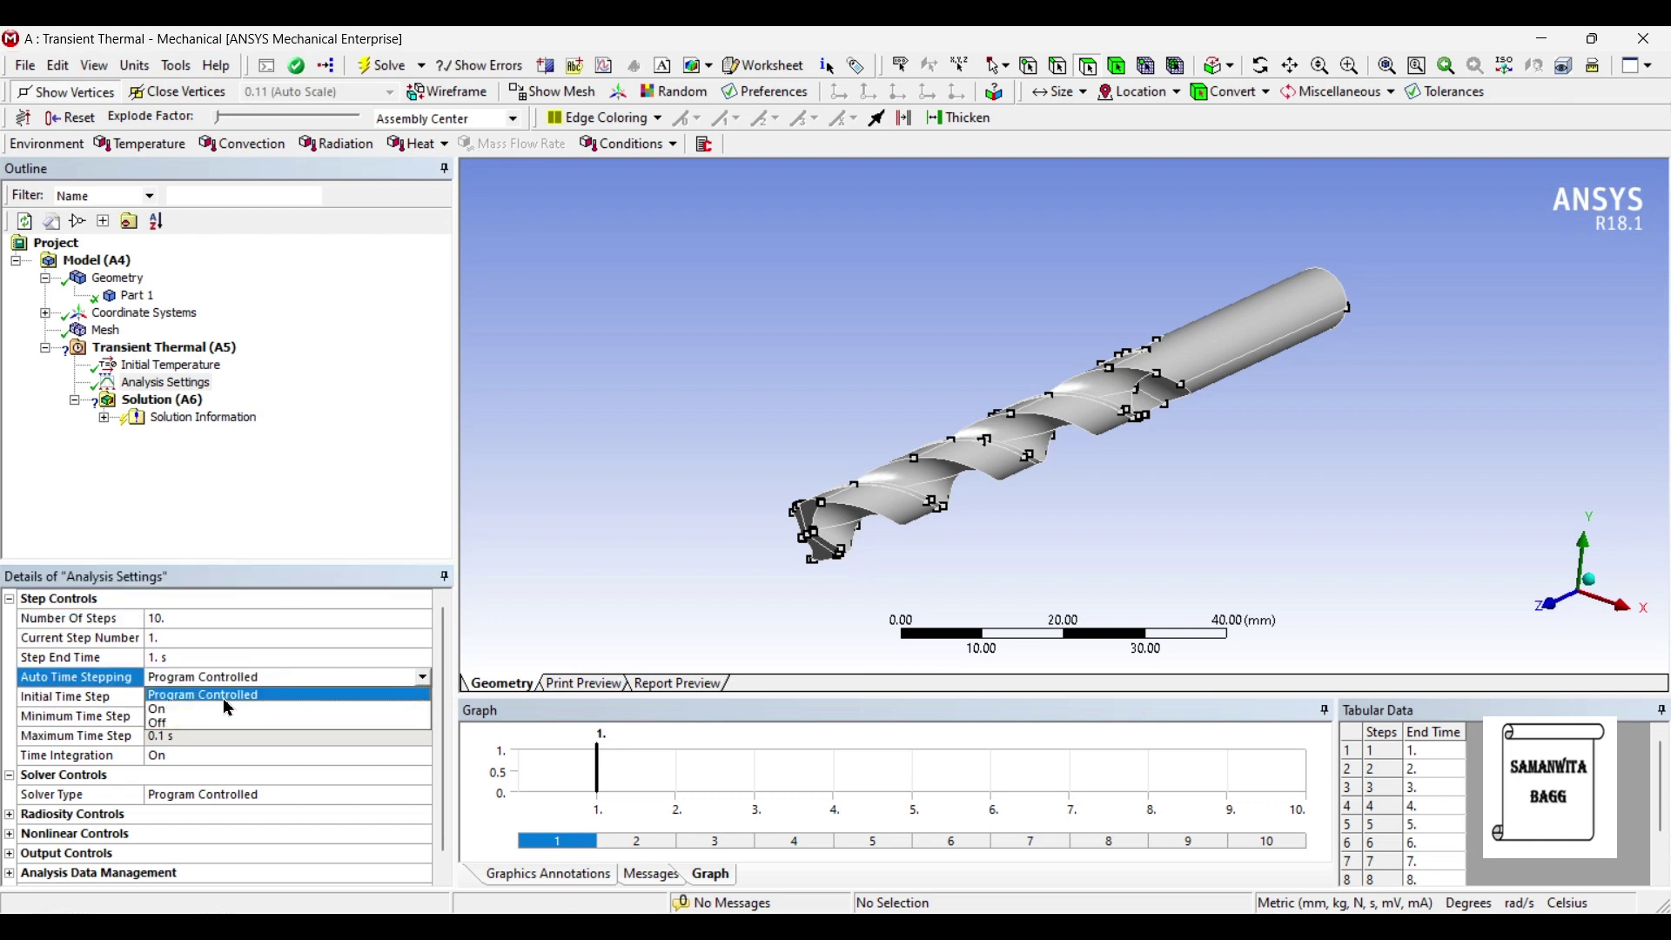
left_click(194, 710)
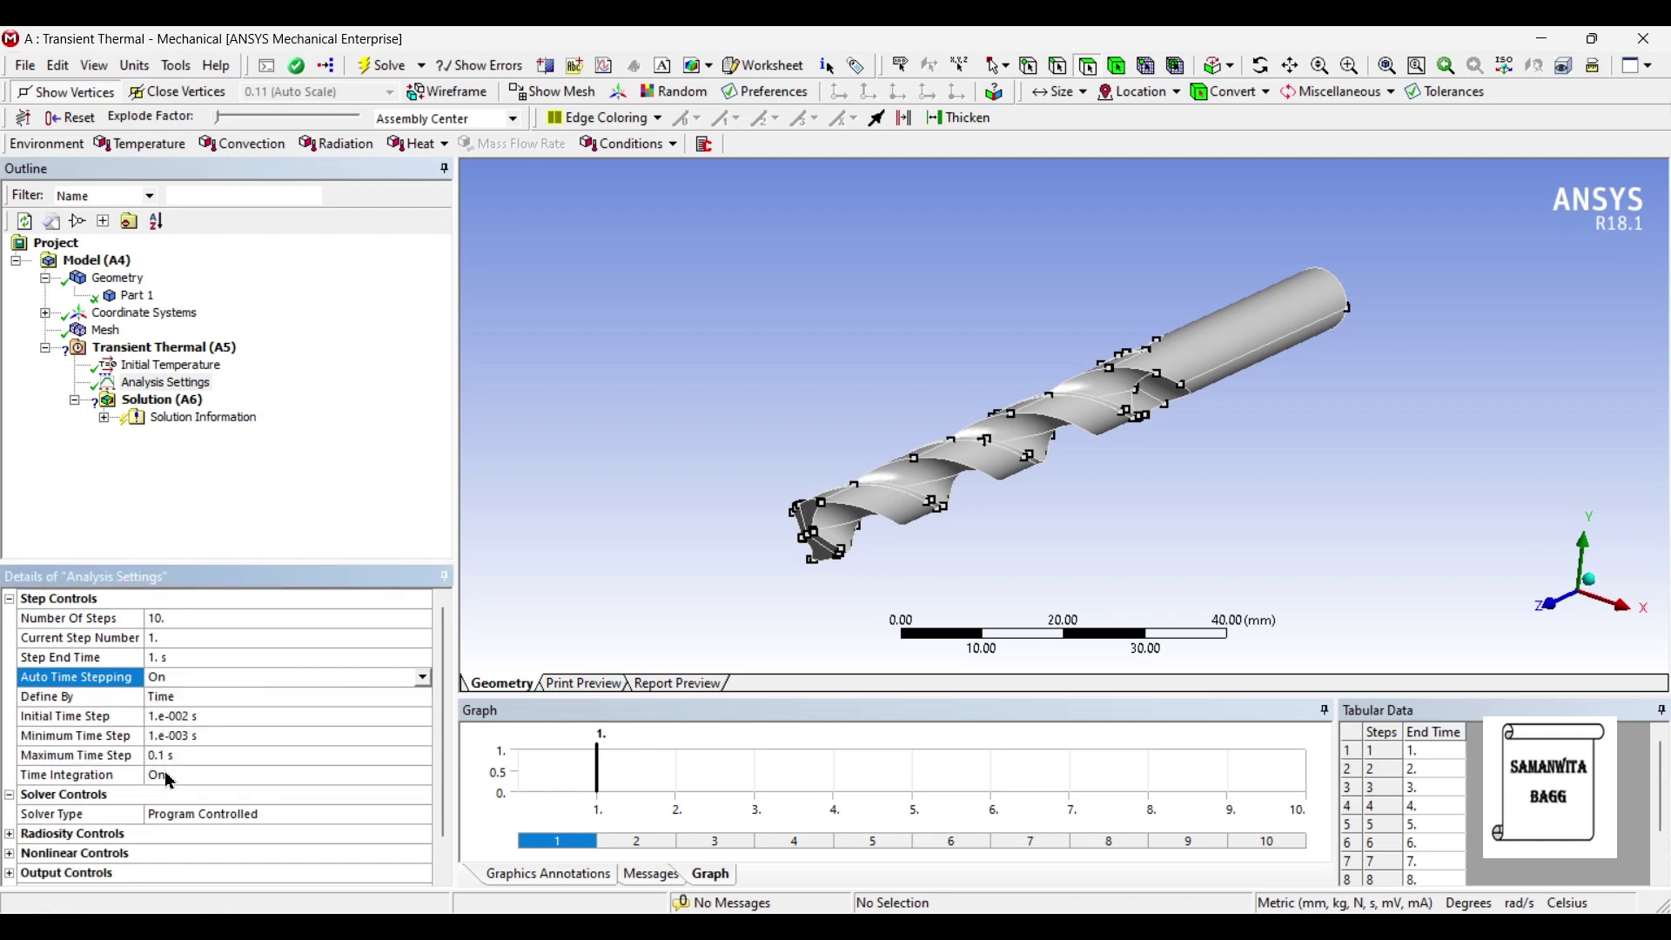
left_click(170, 718)
type("0.1")
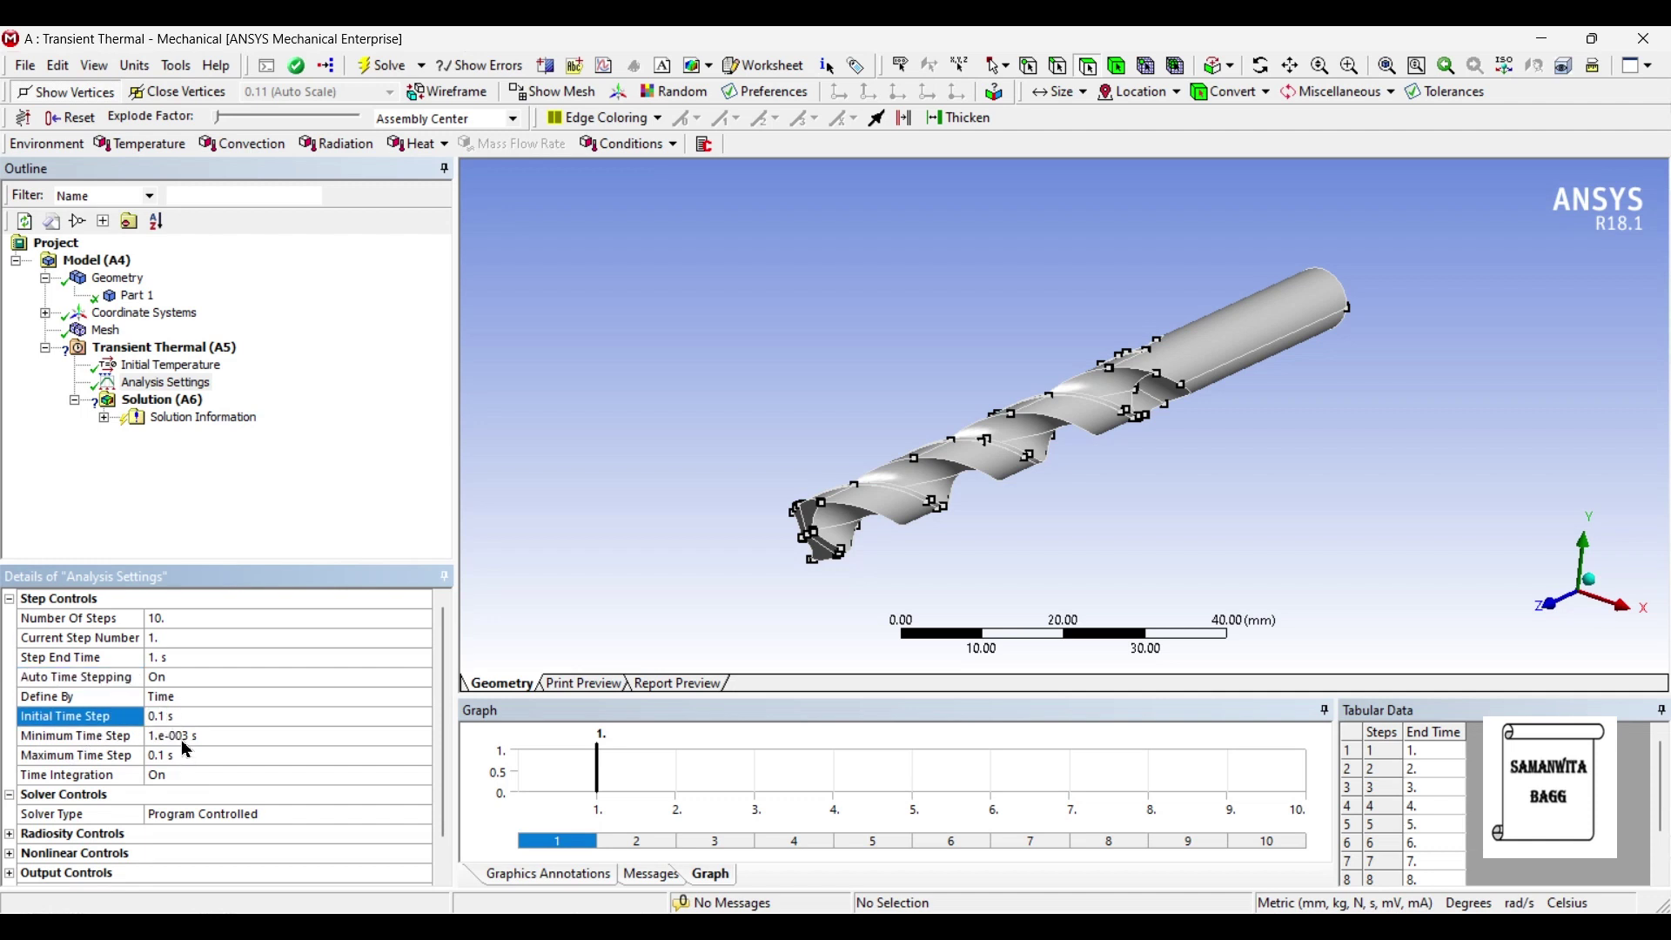
left_click(185, 742)
type("0.1")
key("Return")
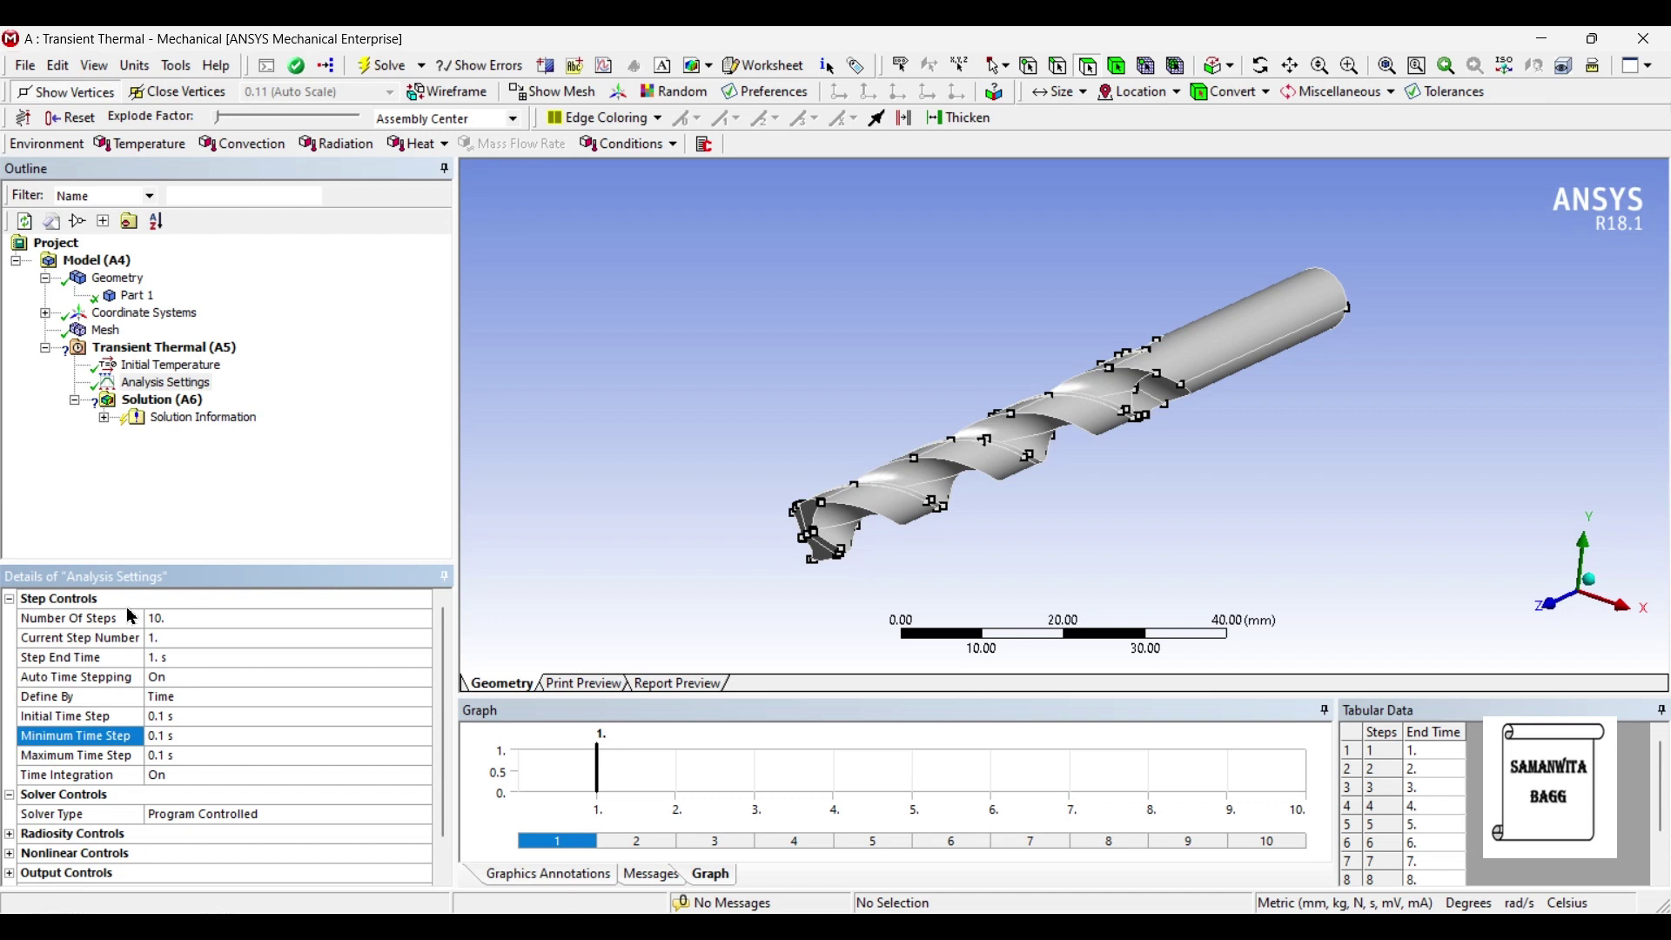
Step: Insert a temperature load in the transient thermal analysis and apply it to the four faces at the drill tip
left_click(204, 351)
right_click(205, 357)
mouse_move(237, 360)
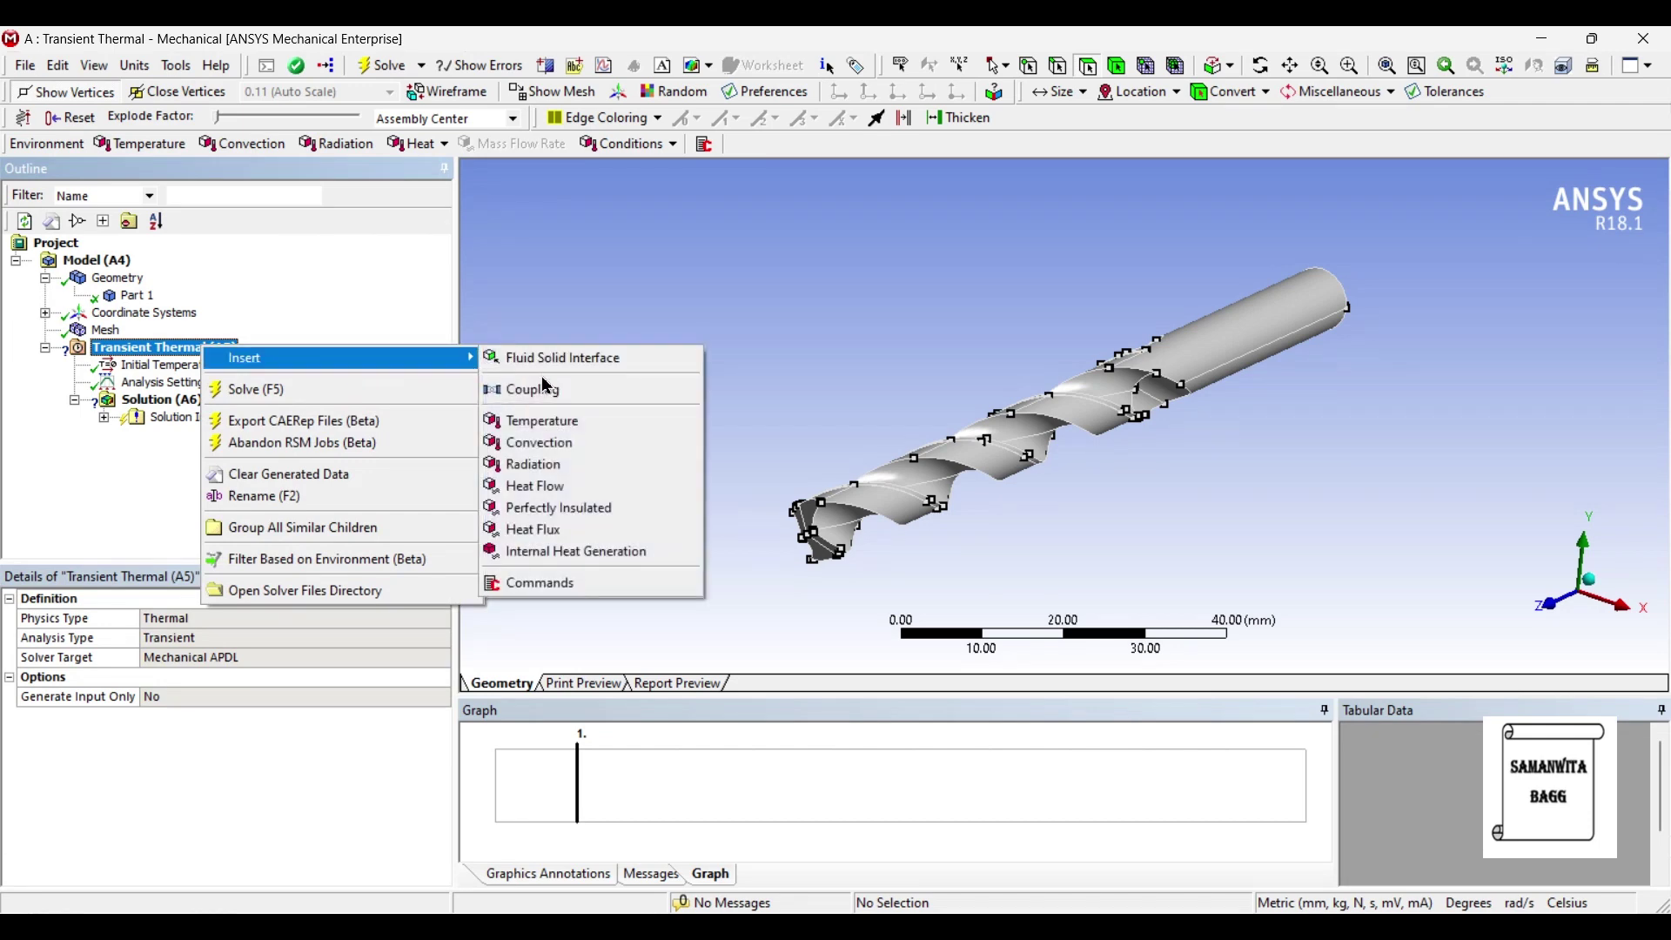
left_click(564, 423)
middle_click_drag(884, 551, 902, 582)
left_click(964, 481)
left_click(974, 478, "ctrl")
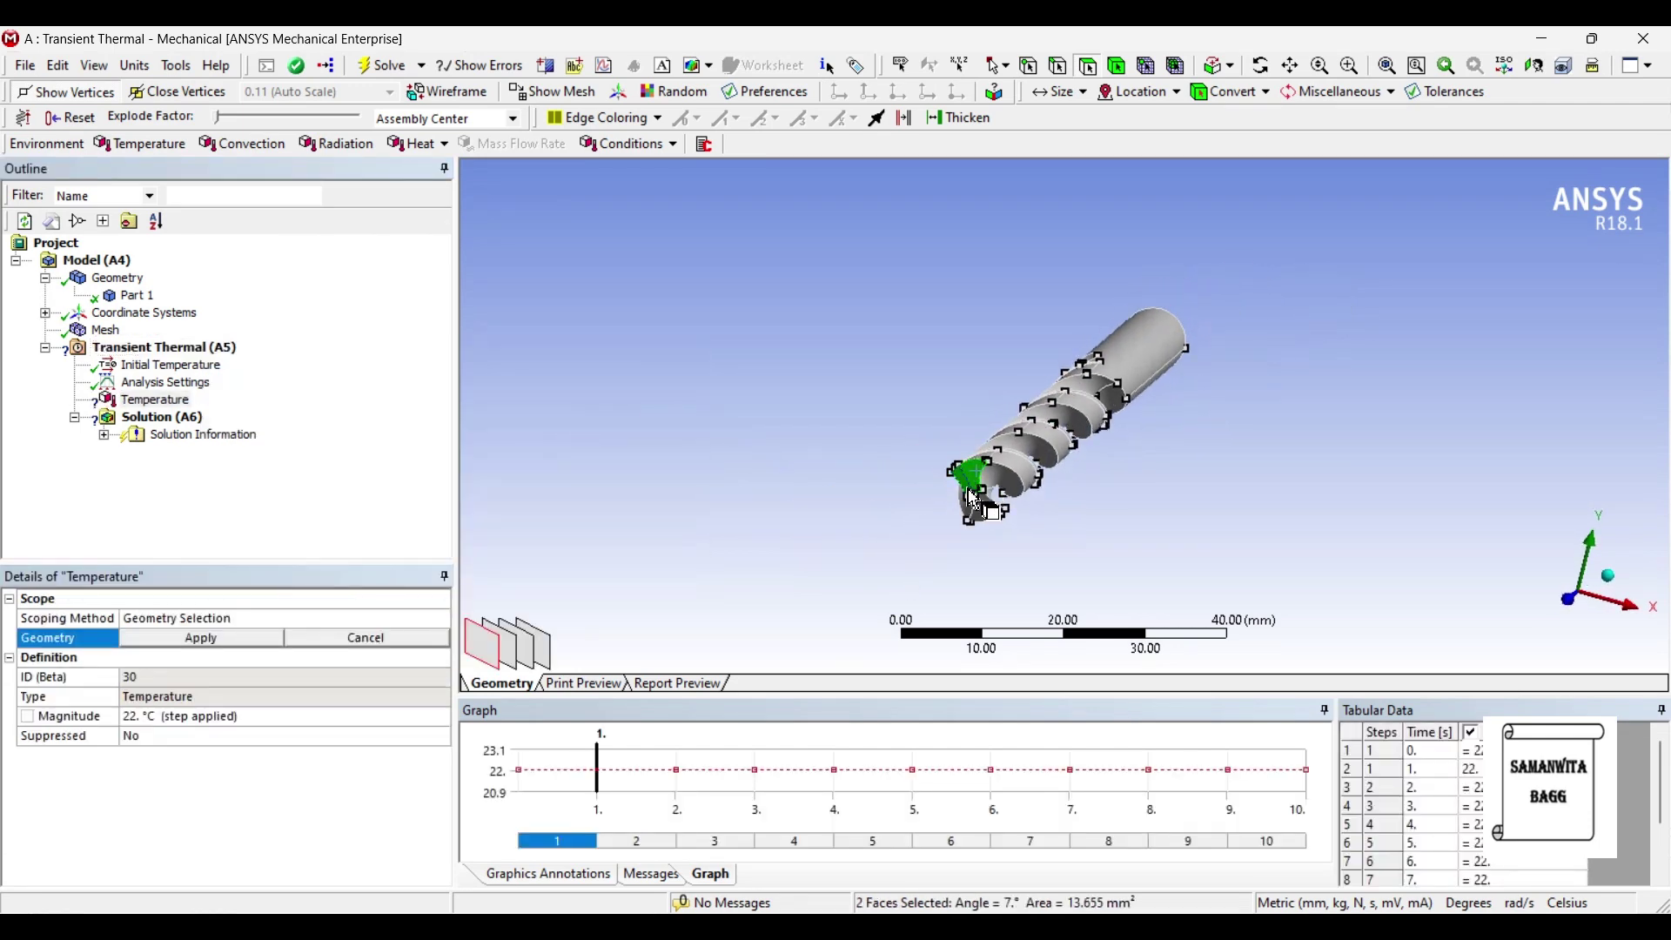
left_click(976, 514, "ctrl")
left_click(998, 513, "ctrl")
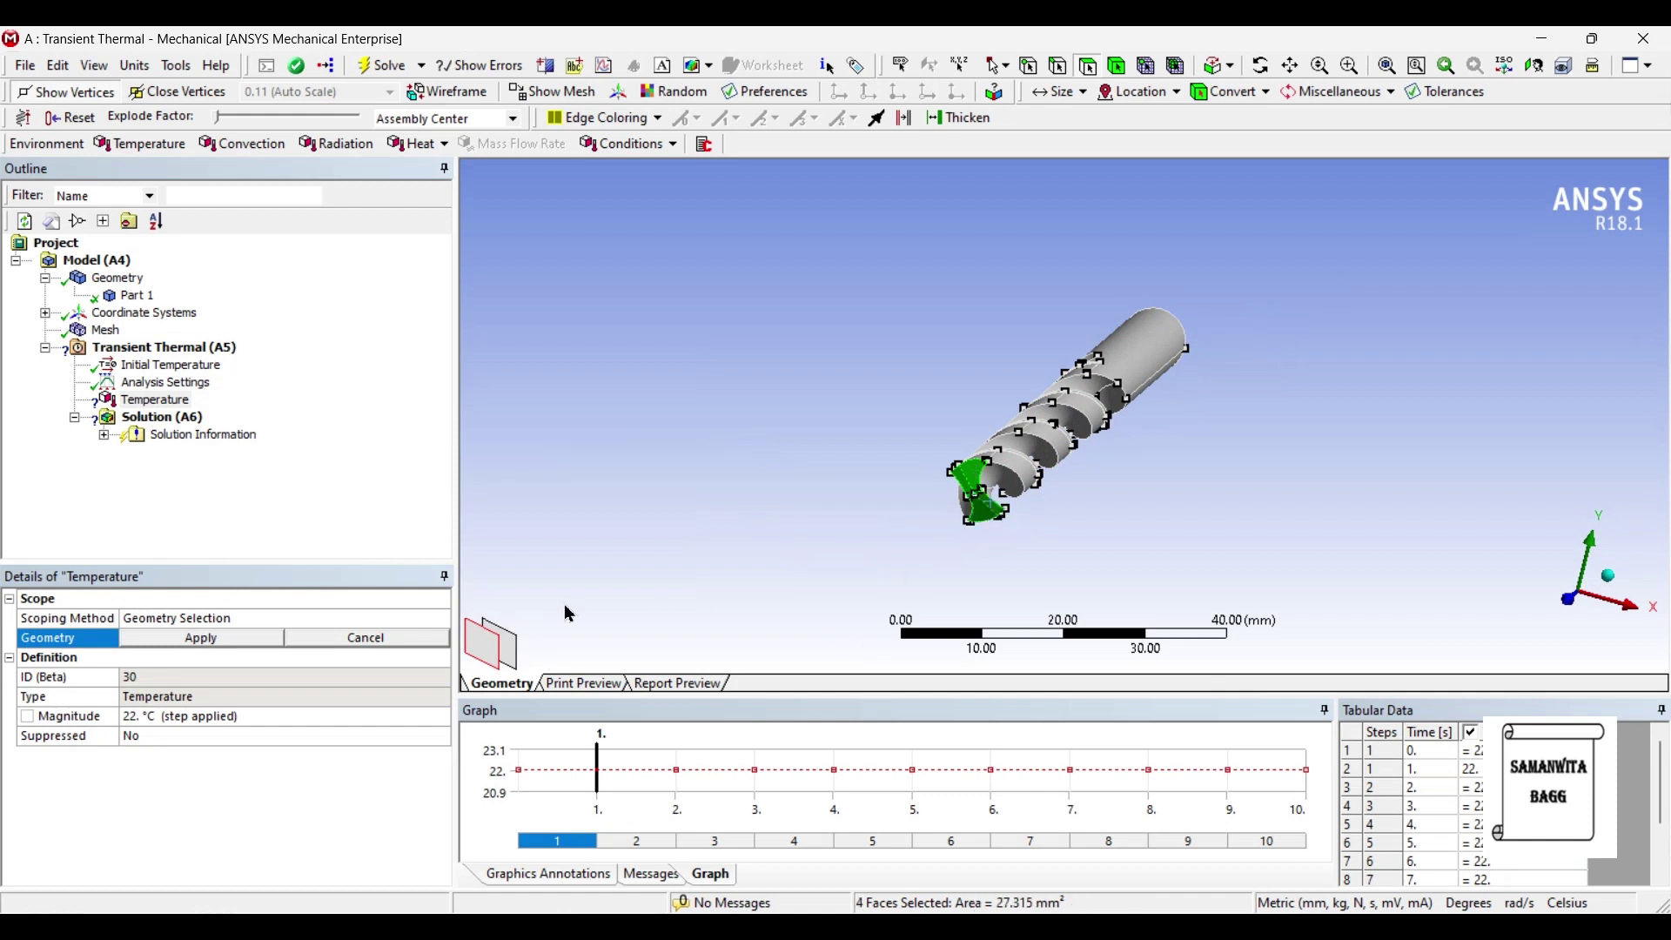
left_click(211, 640)
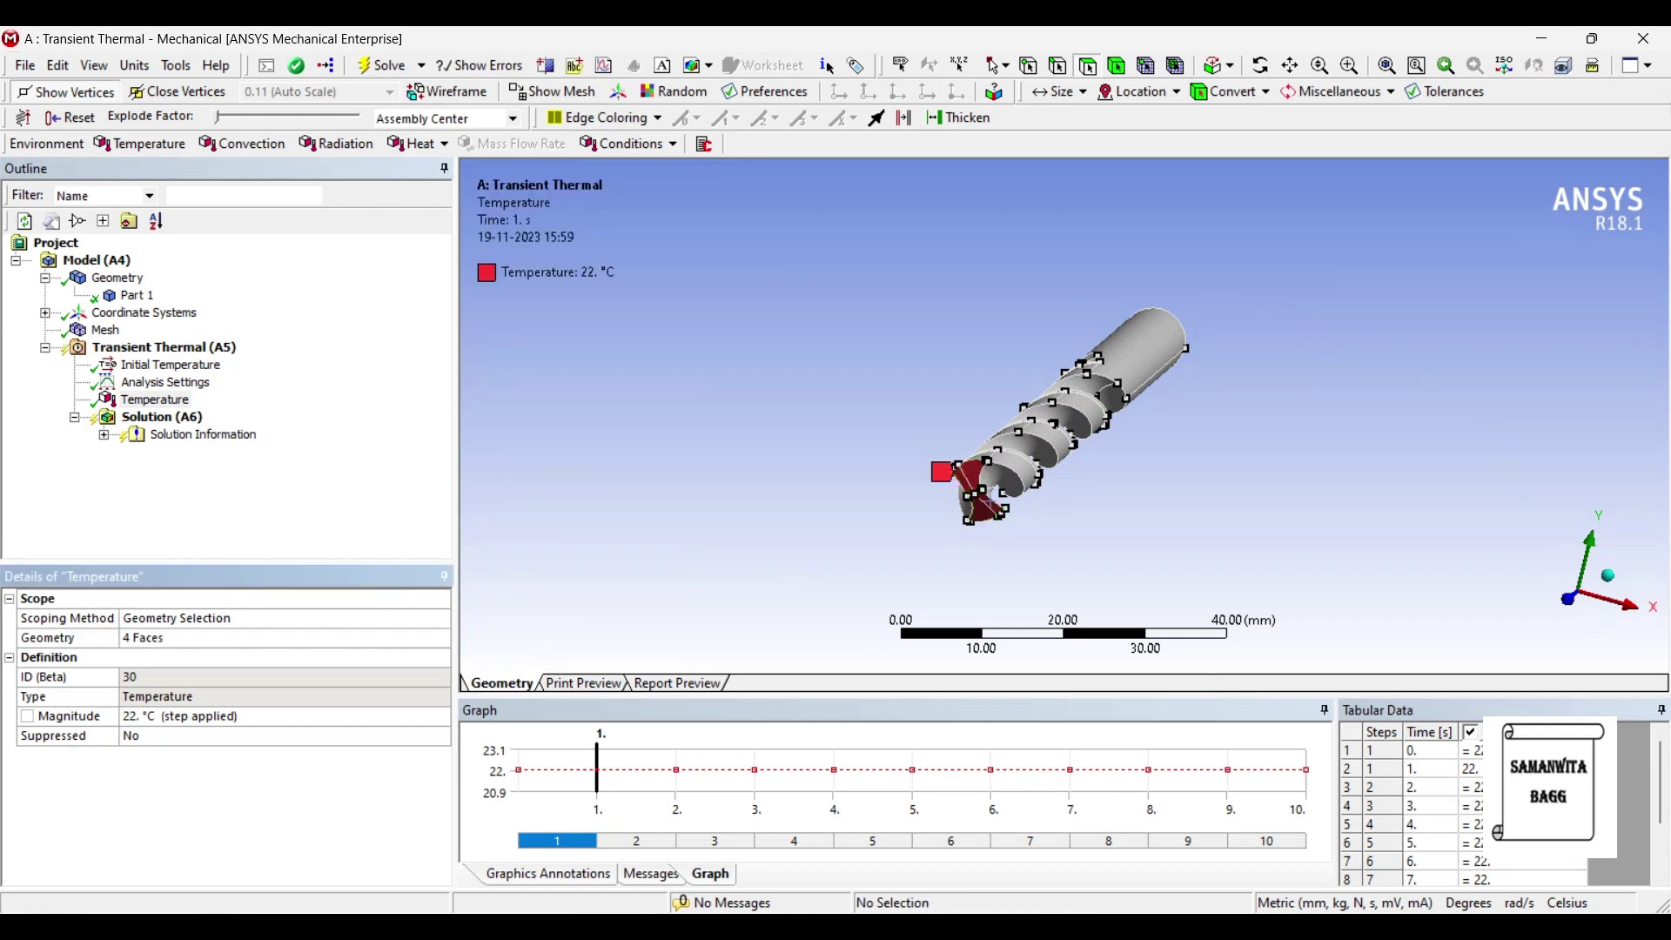
Step: Set the temperature load to 250 °C at 10 s in the tabular data
scroll(1519, 878, "down", 3)
left_click(1498, 868)
type("250")
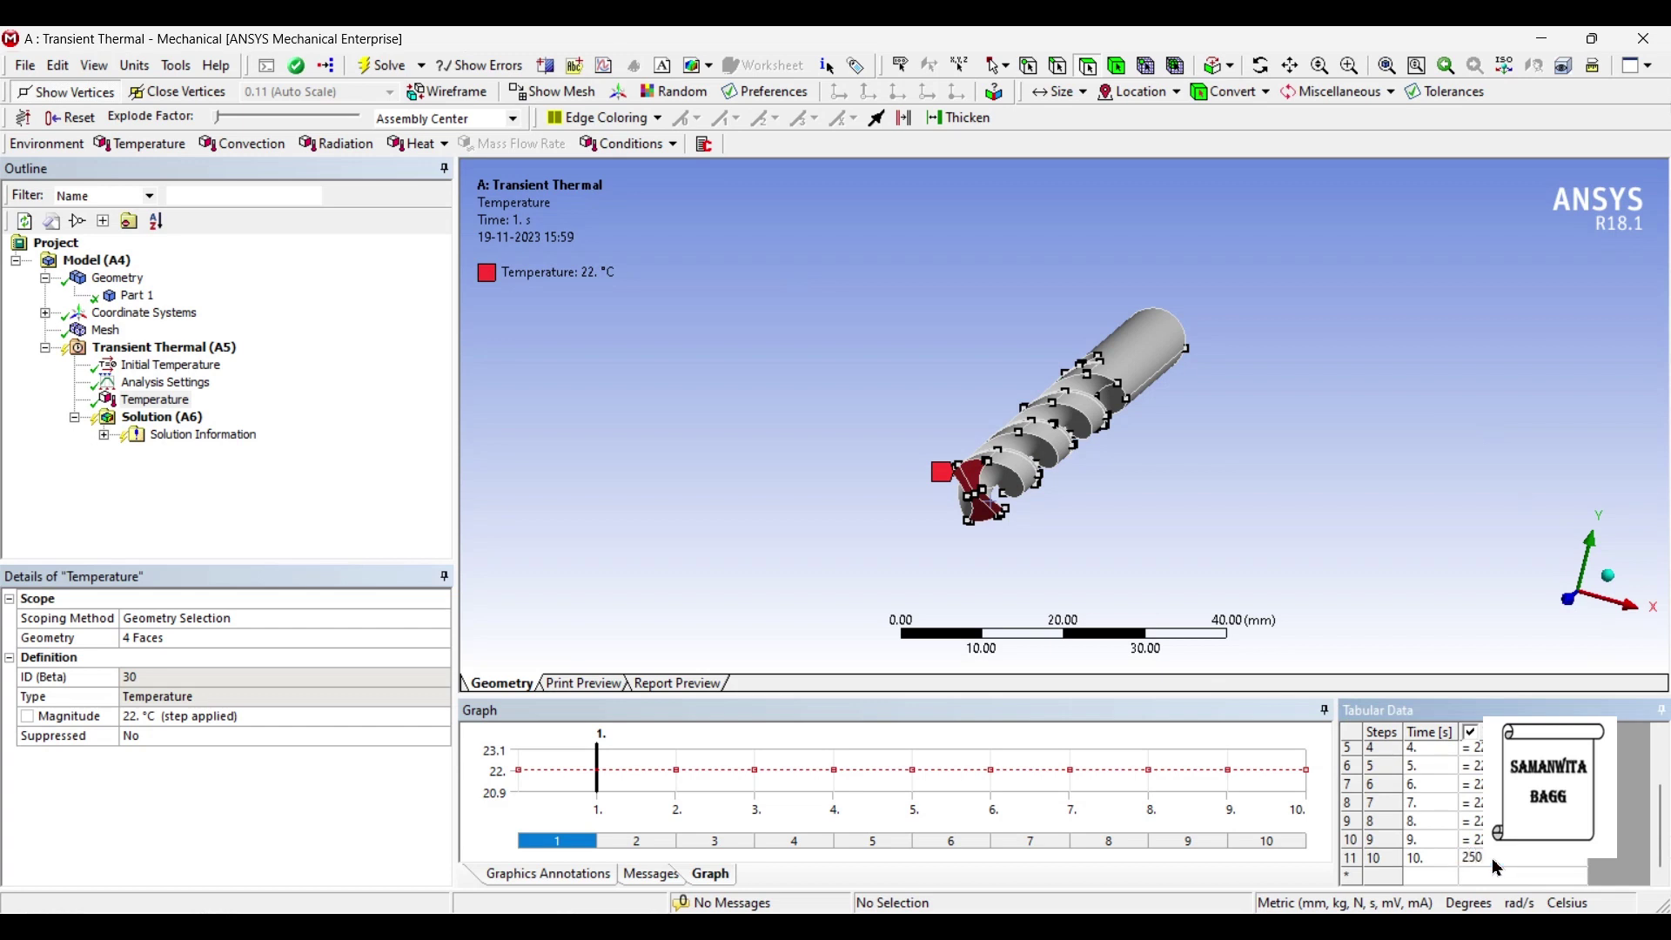
key("Return")
Step: Set the temperature load to 32 °C at 1 s and 22 °C at 0 s in the tabular data
scroll(1536, 809, "up", 3)
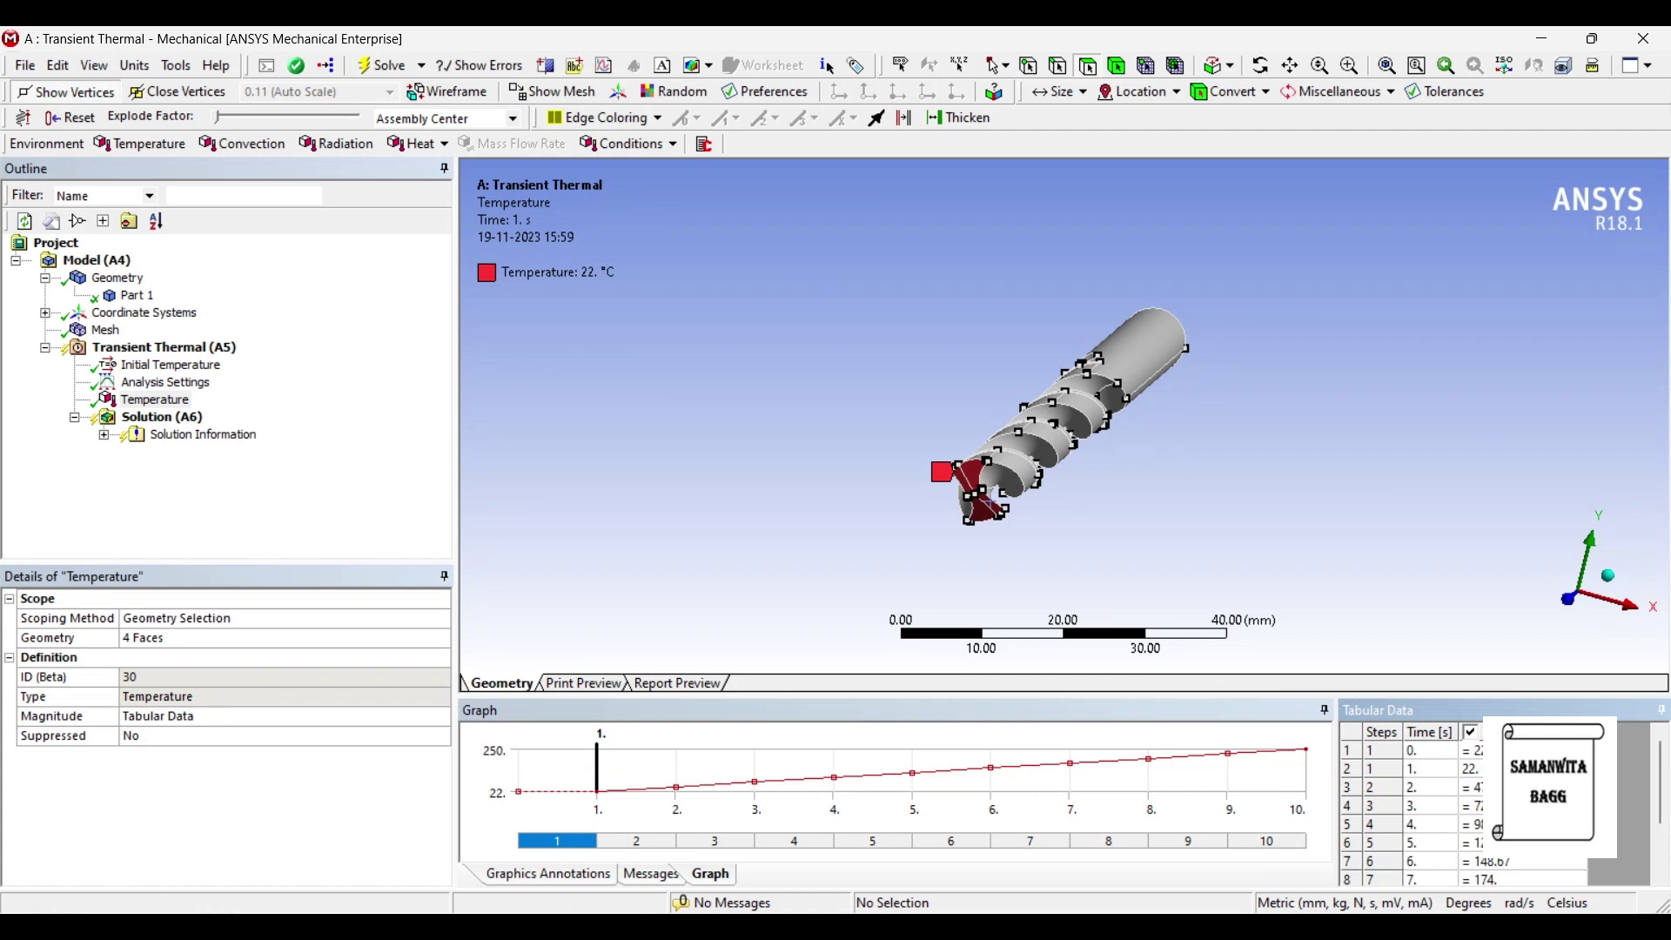
left_click(1523, 769)
type("3")
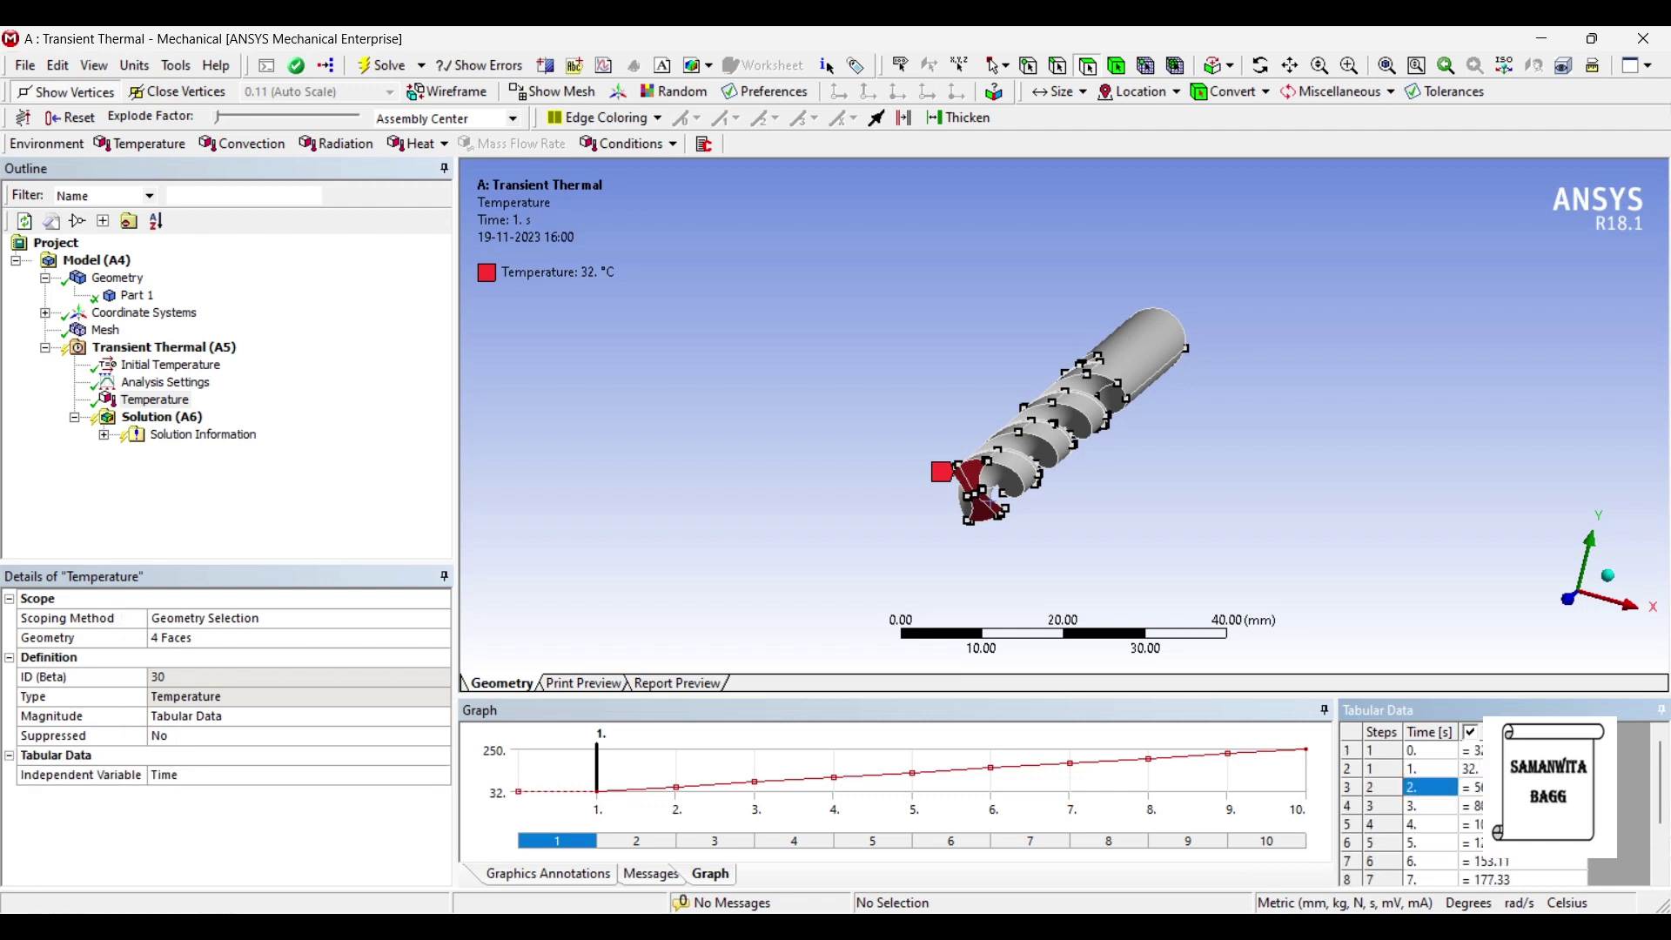
left_click(1523, 751)
type("22")
key("Return")
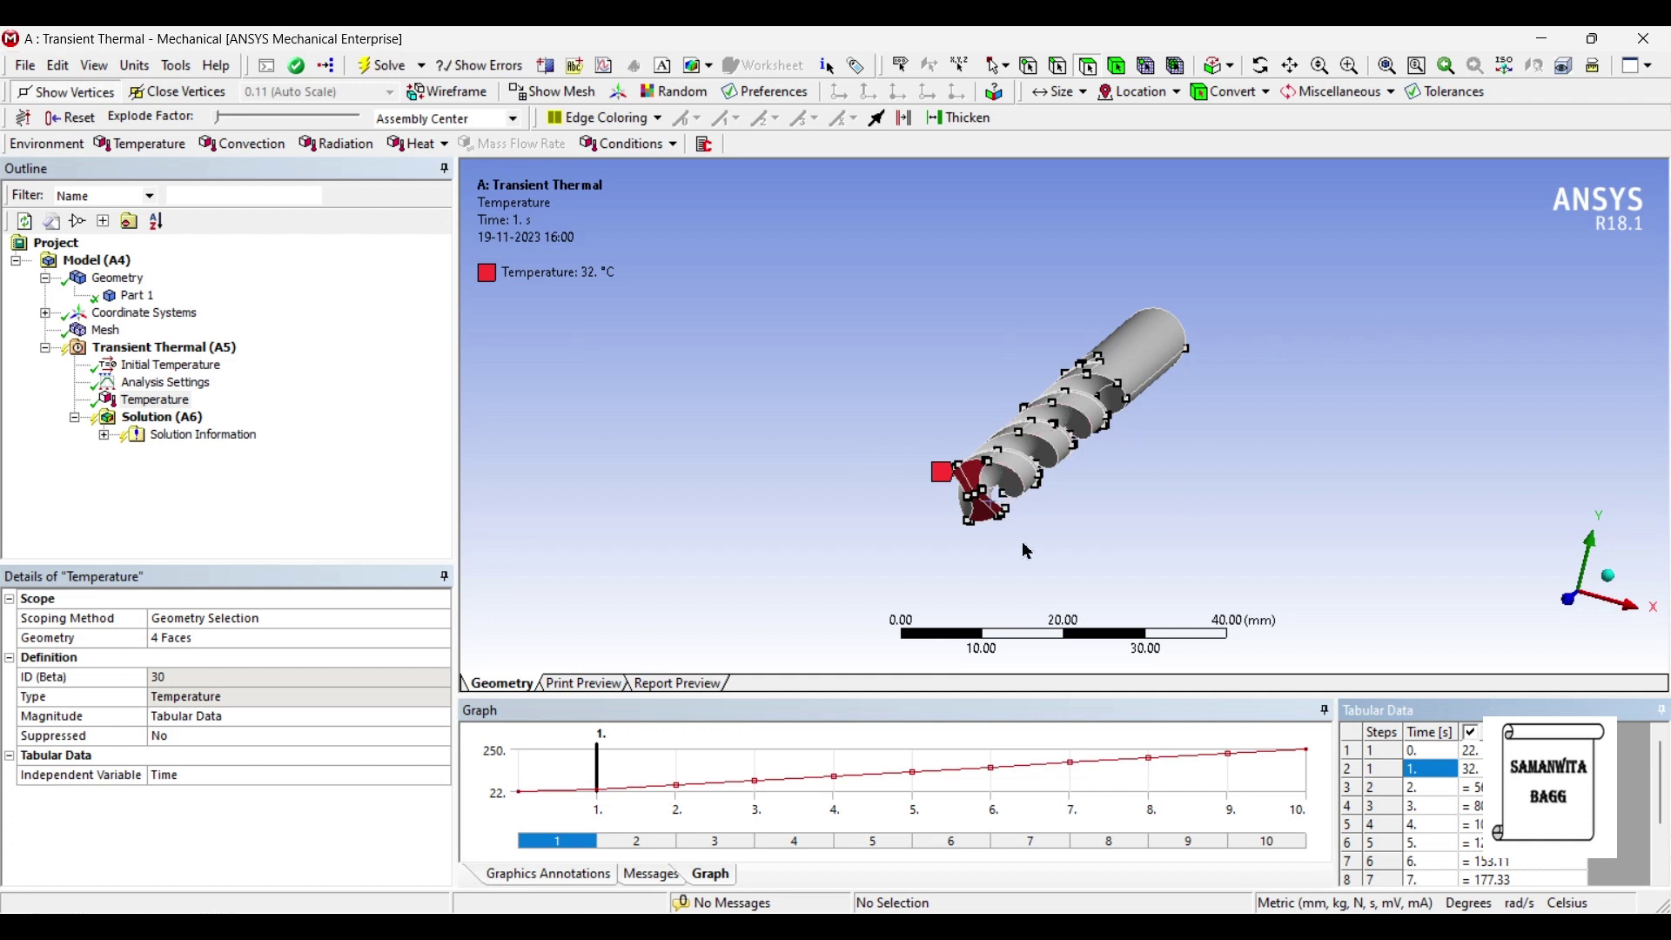
scroll(1452, 868, "down", 2)
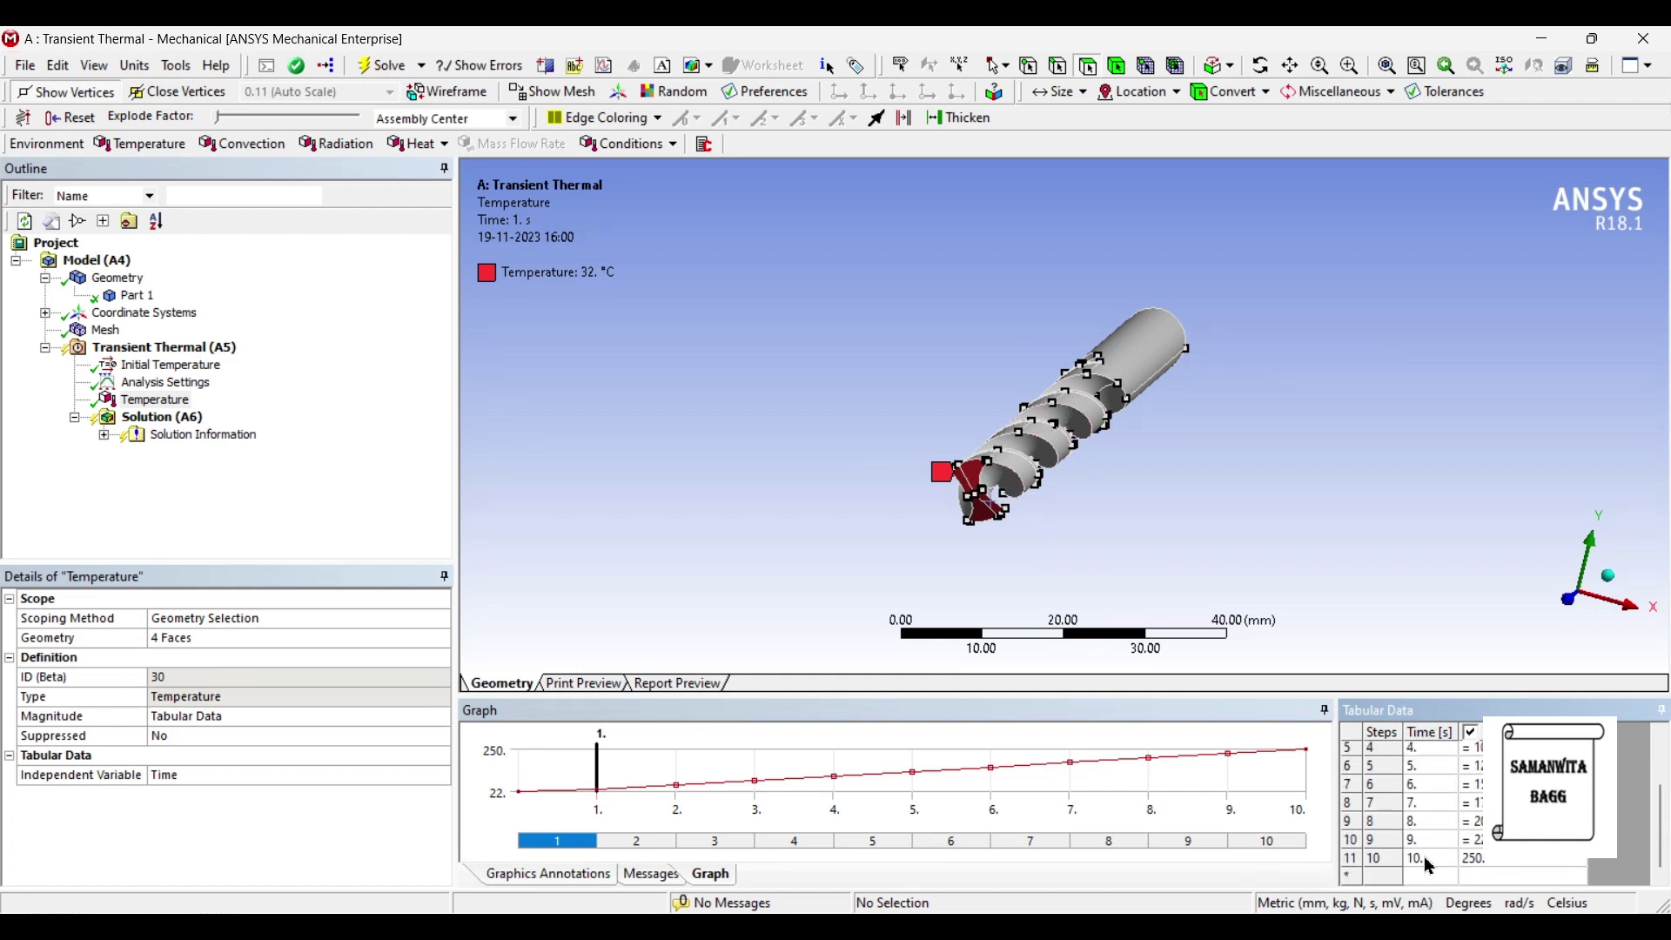
scroll(1432, 862, "up", 2)
Step: Insert a convection load and select the shank's end face and the faces along the drill's helical flutes for it
middle_click_drag(1018, 561, 884, 462)
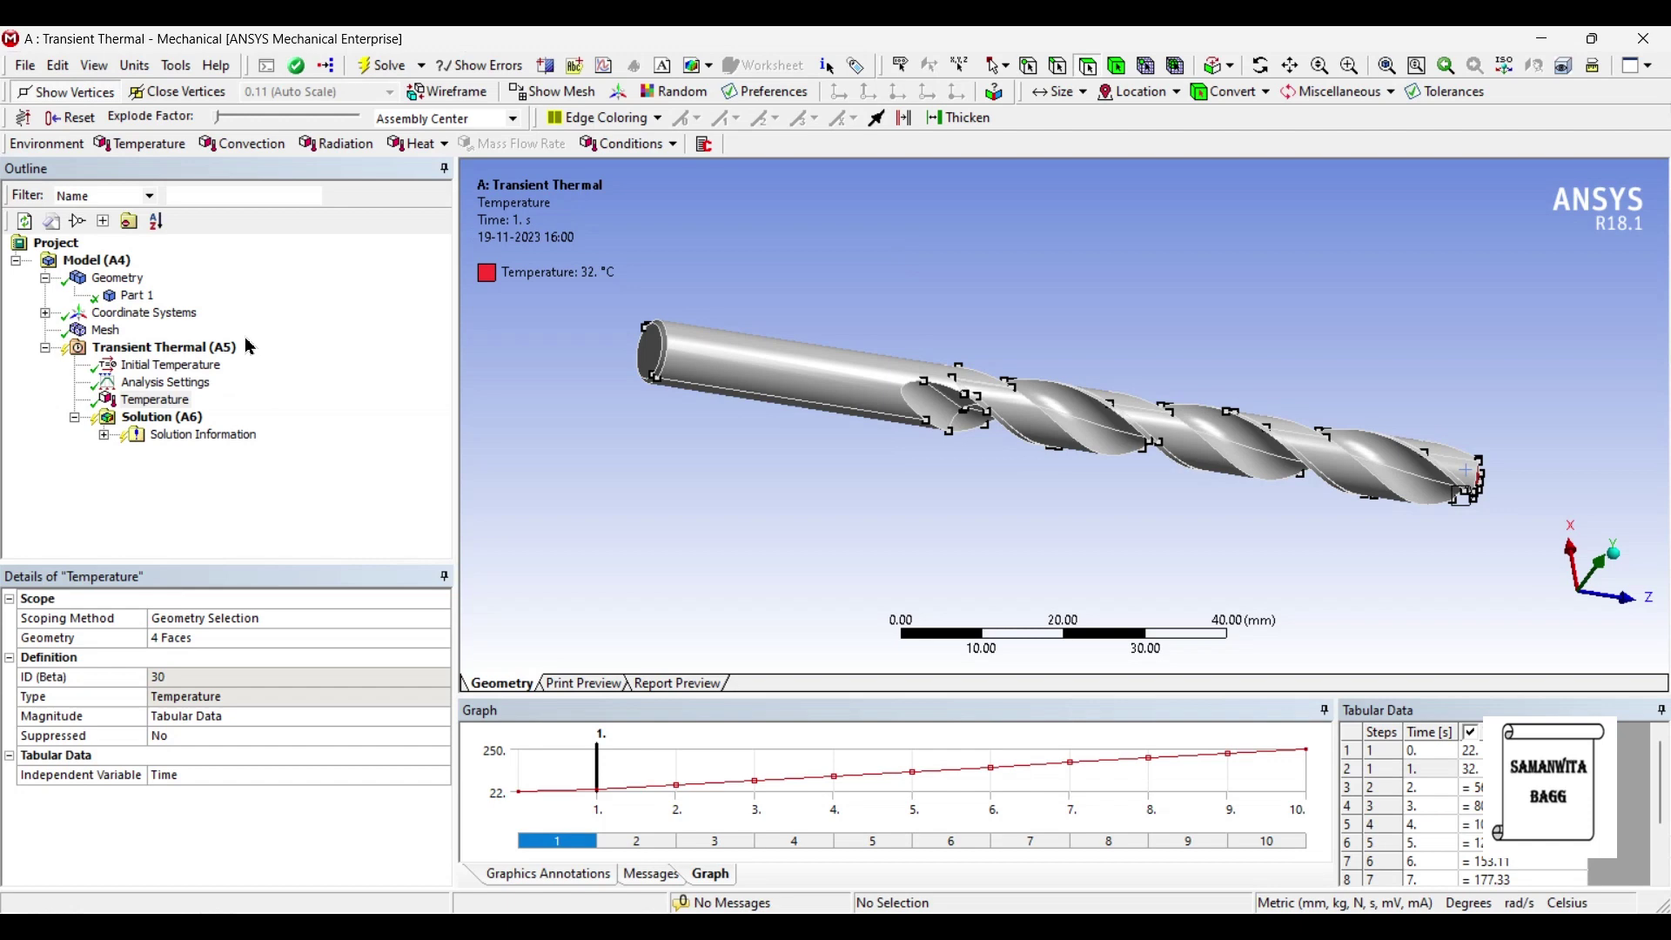
left_click(209, 347)
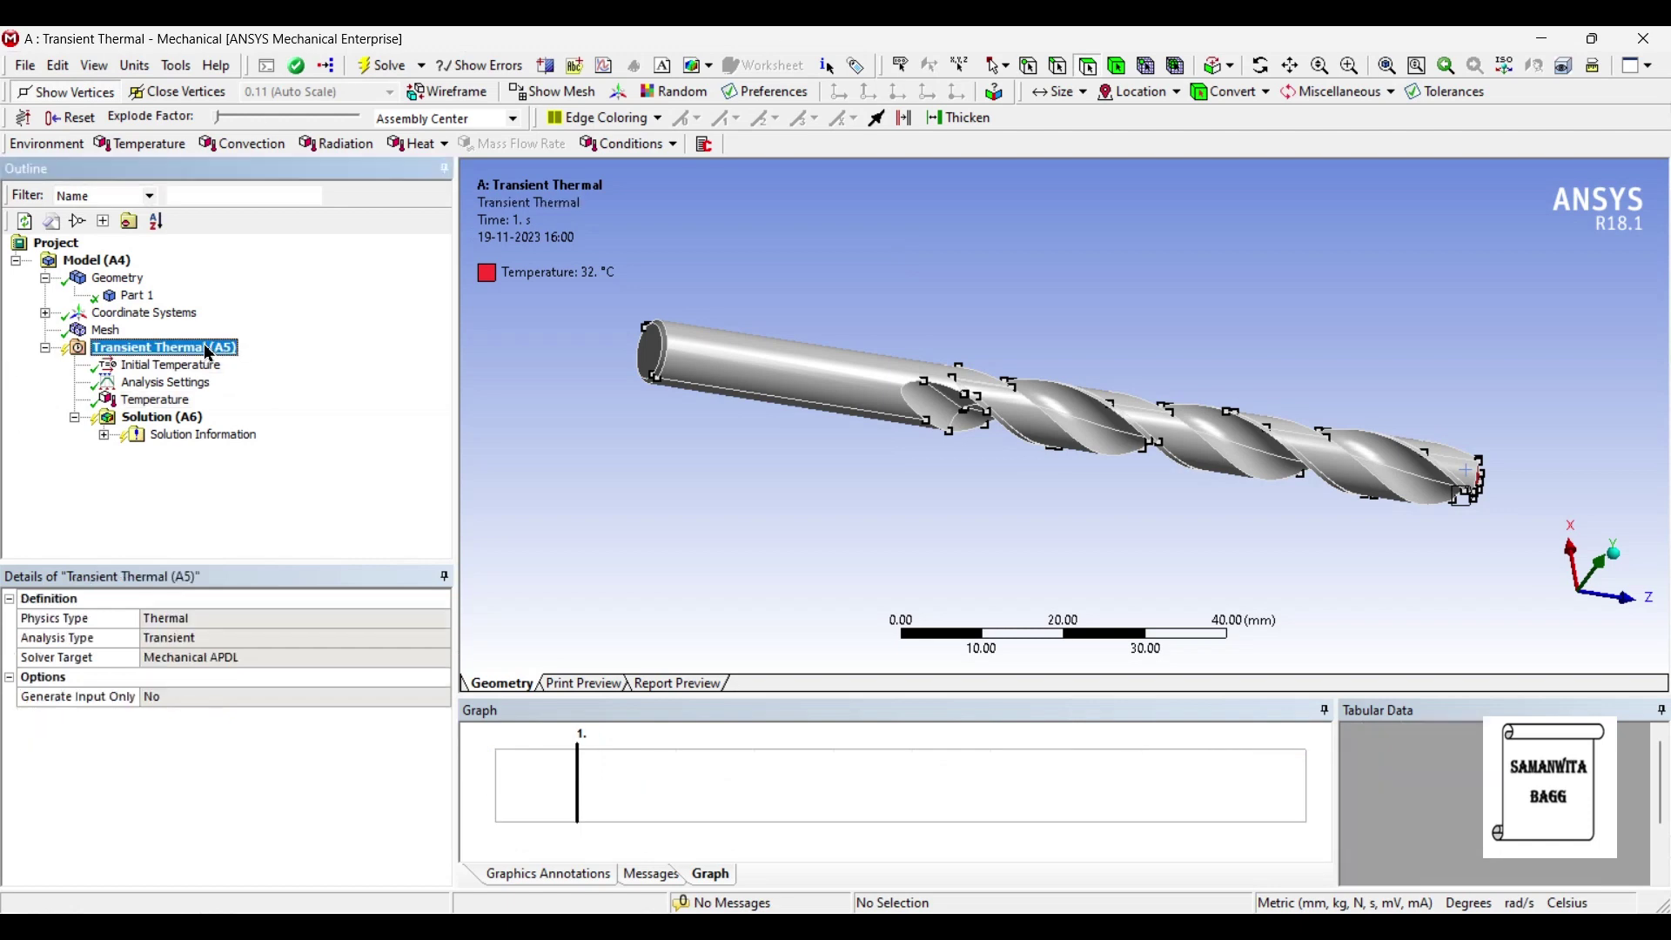
right_click(211, 348)
mouse_move(262, 357)
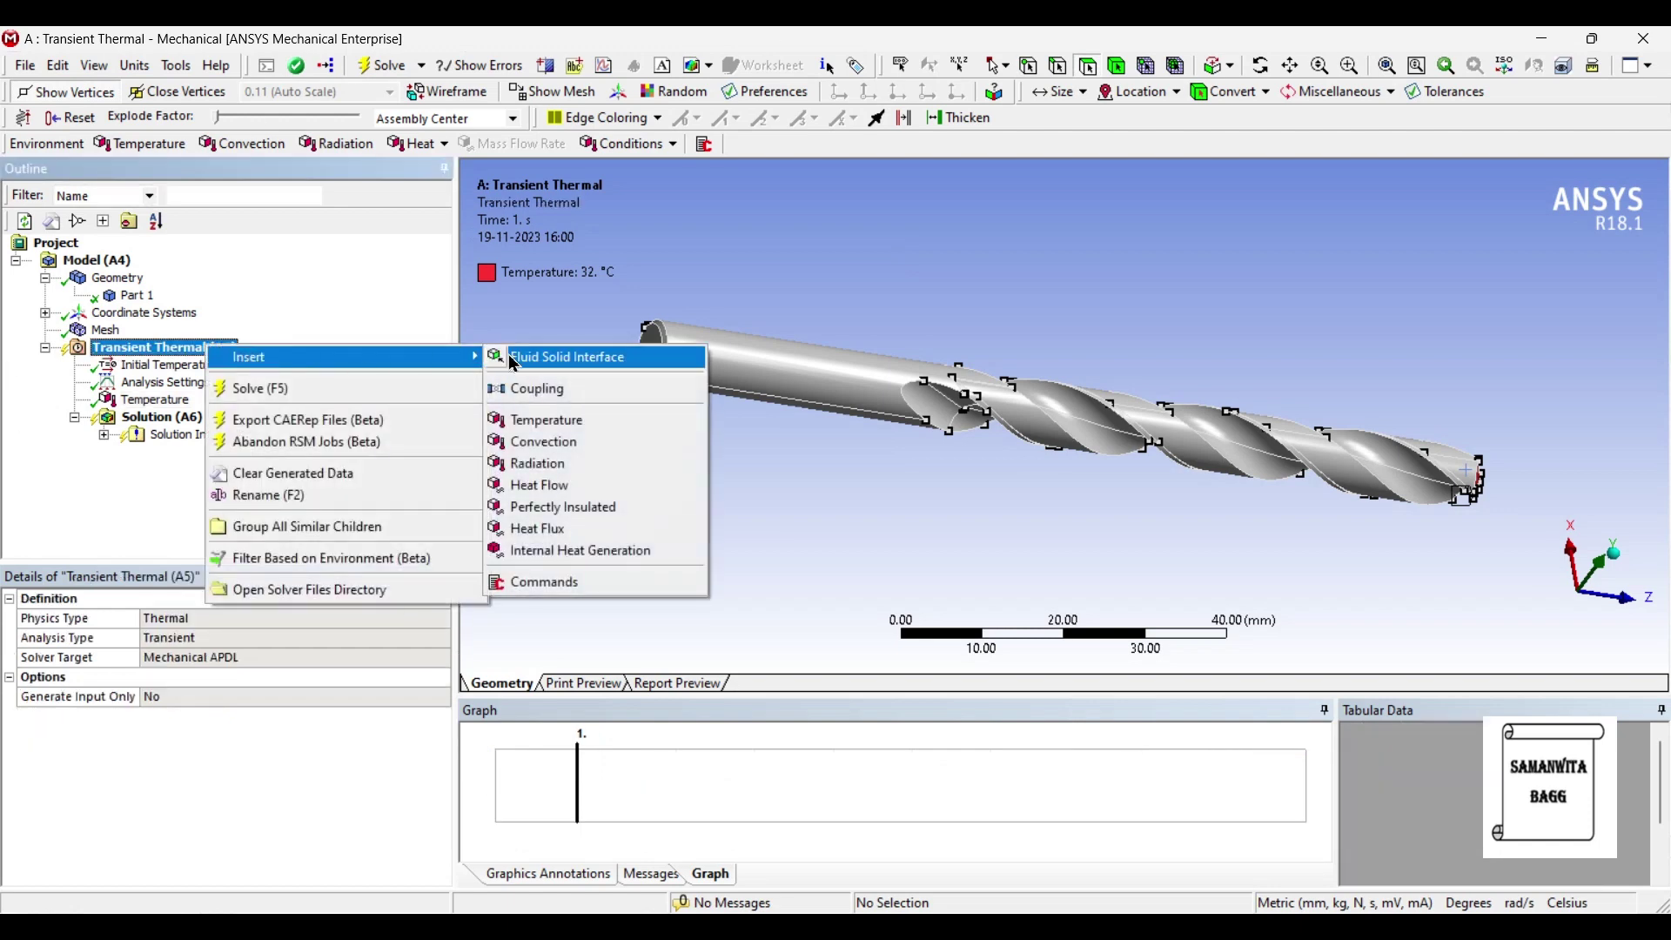
left_click(602, 442)
left_click_drag(729, 358, 648, 358)
mouse_move(975, 401)
left_mouse_down()
mouse_move(1355, 467)
mouse_move(1456, 463)
mouse_move(1184, 424)
mouse_move(1009, 444)
mouse_move(1288, 453)
mouse_move(1246, 468)
left_mouse_up()
left_click(1149, 465, "ctrl")
middle_click_drag(1180, 536, 1044, 366)
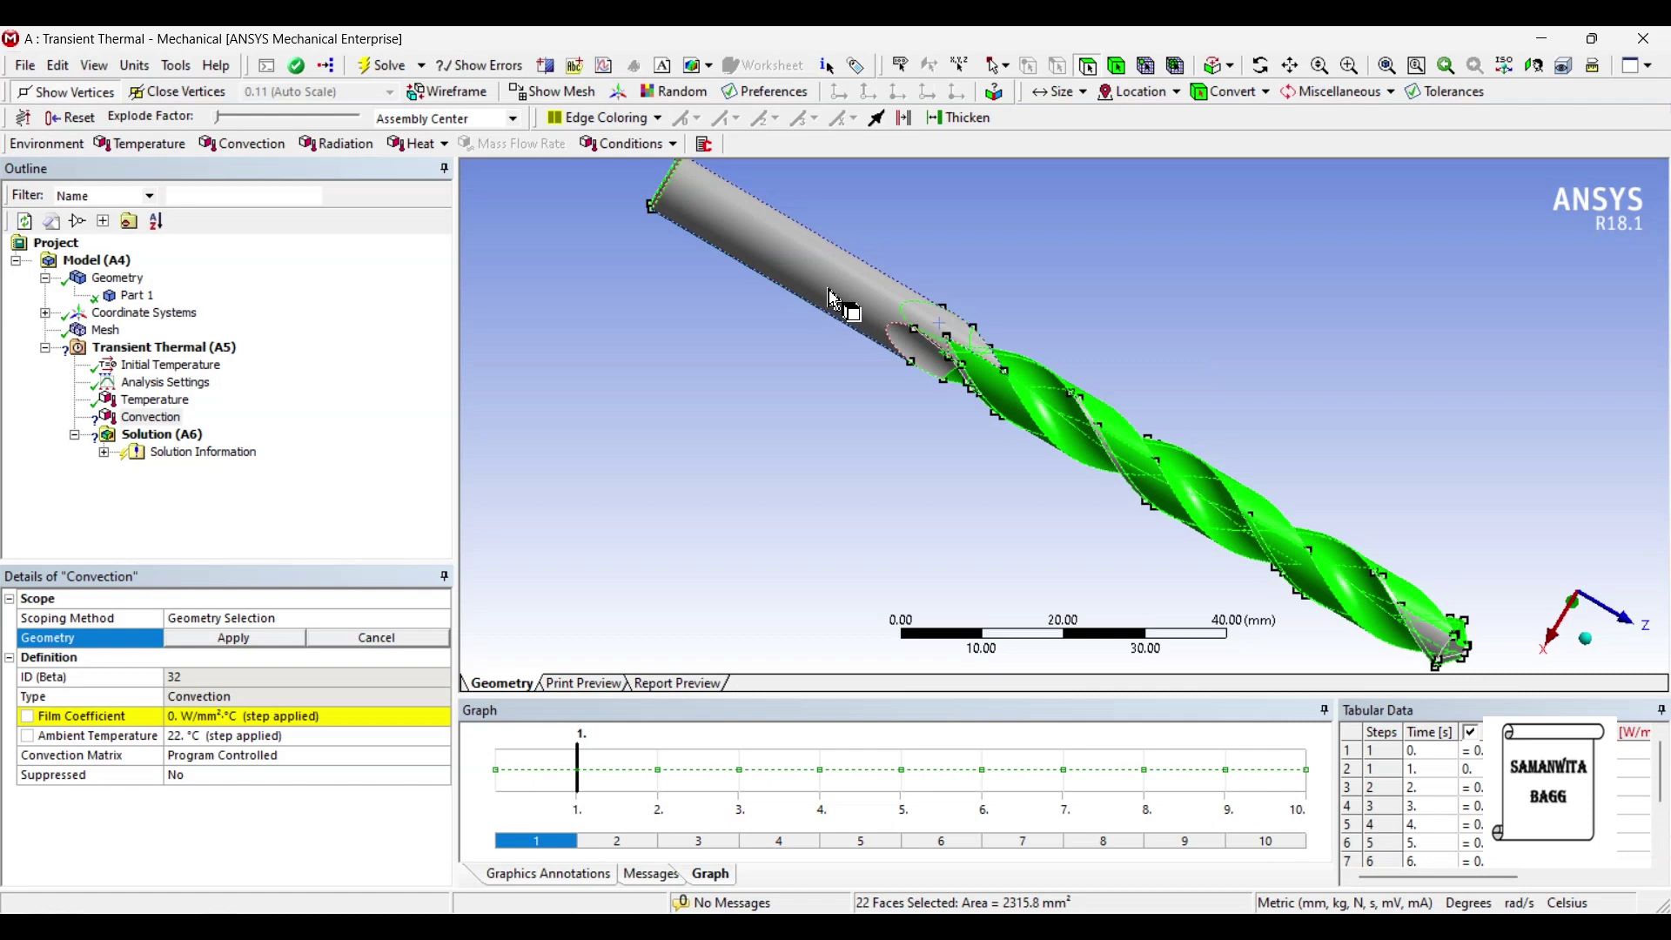
Step: Add the shank and the remaining side faces to the convection selection, excluding the tip faces, and apply all 32 faces as its geometry
left_click(853, 309, "ctrl")
left_click(918, 360, "ctrl")
middle_click_drag(770, 326, 814, 336)
left_click(743, 288, "ctrl")
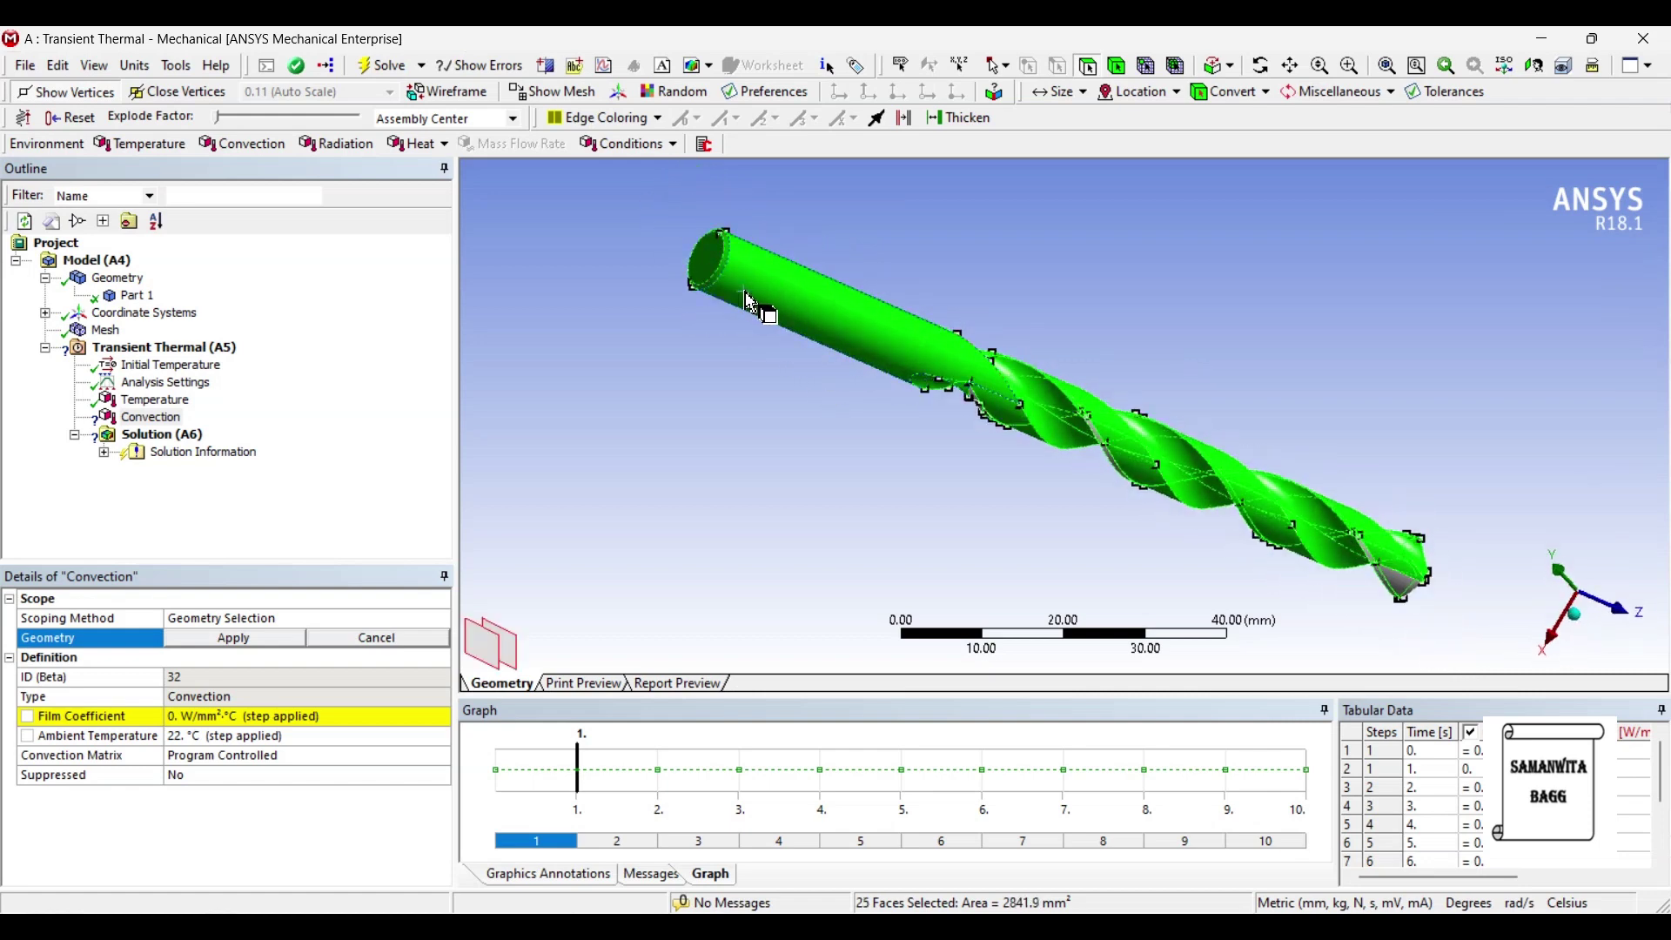
left_click(975, 402, "ctrl")
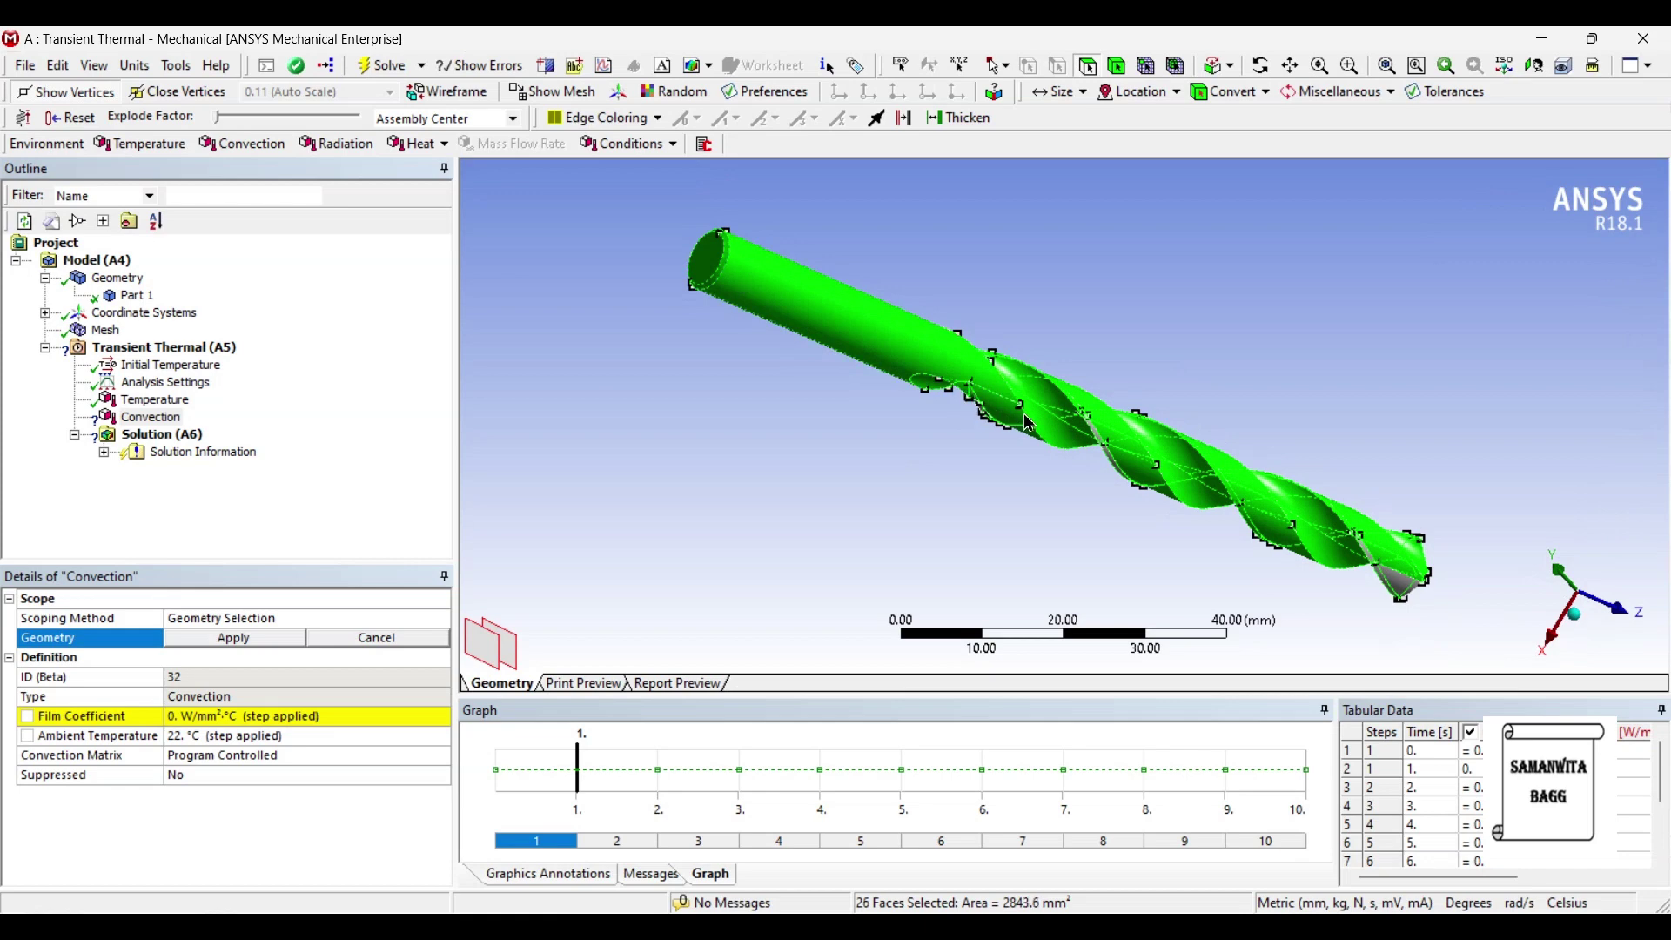
left_click(1099, 438, "ctrl")
left_click(1340, 537, "ctrl")
left_click(1382, 588, "ctrl")
middle_click_drag(1275, 577, 927, 346)
left_click(971, 338, "ctrl")
left_click(999, 341, "ctrl")
left_click(1001, 354, "ctrl")
middle_click_drag(1097, 476, 1174, 602)
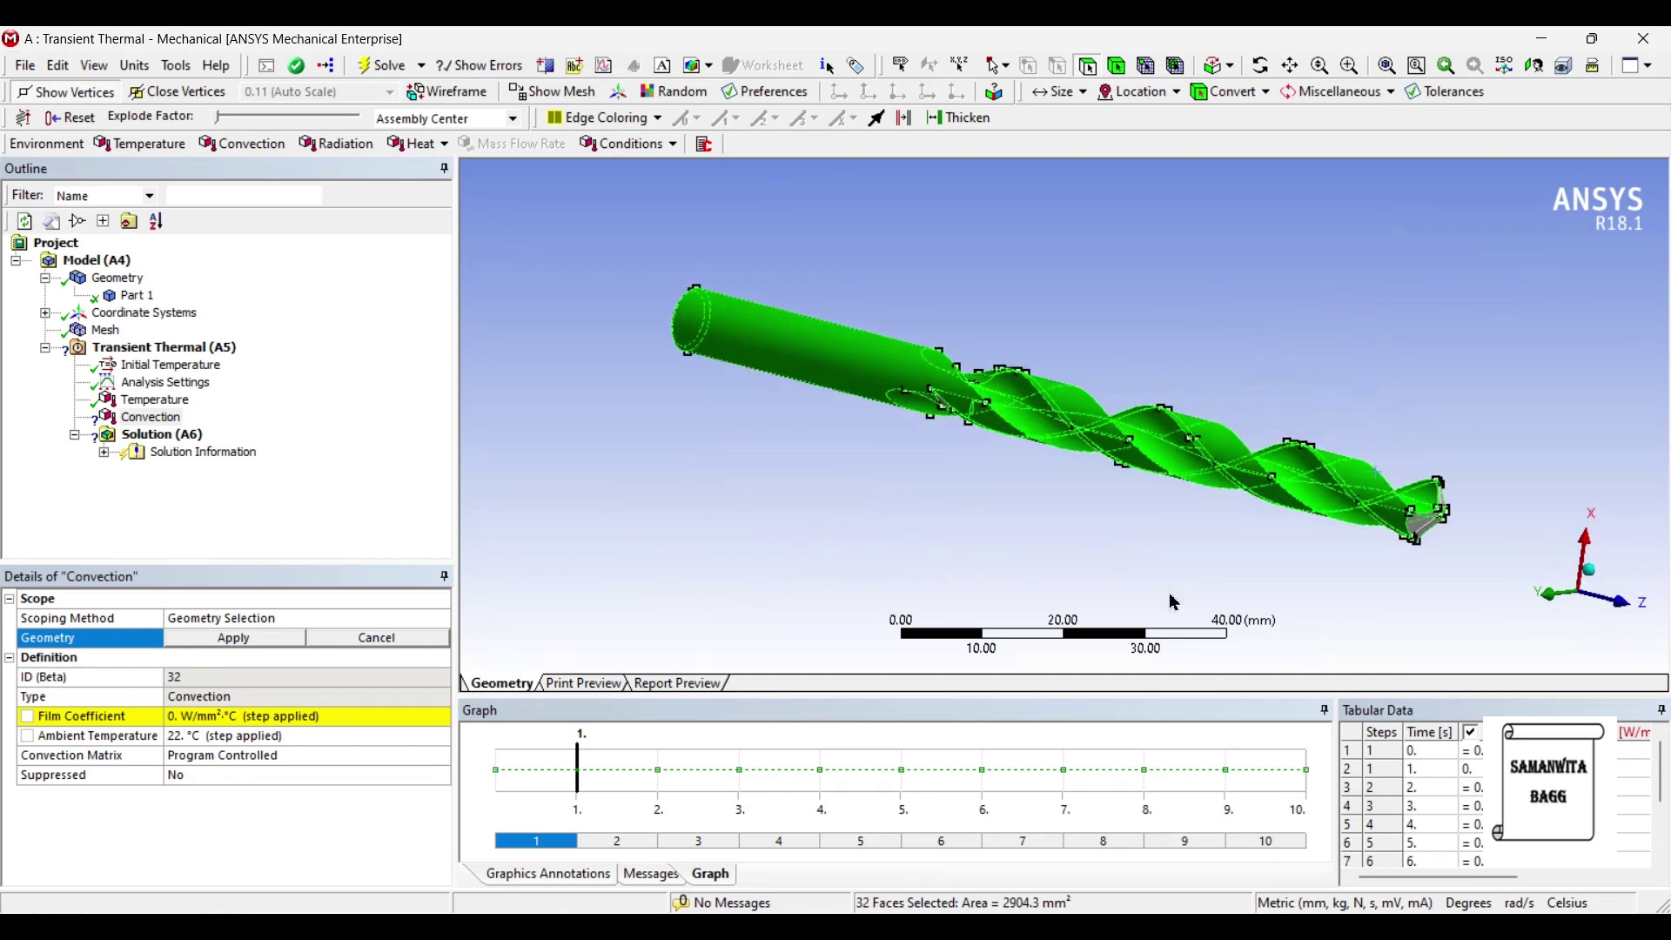
left_click(233, 640)
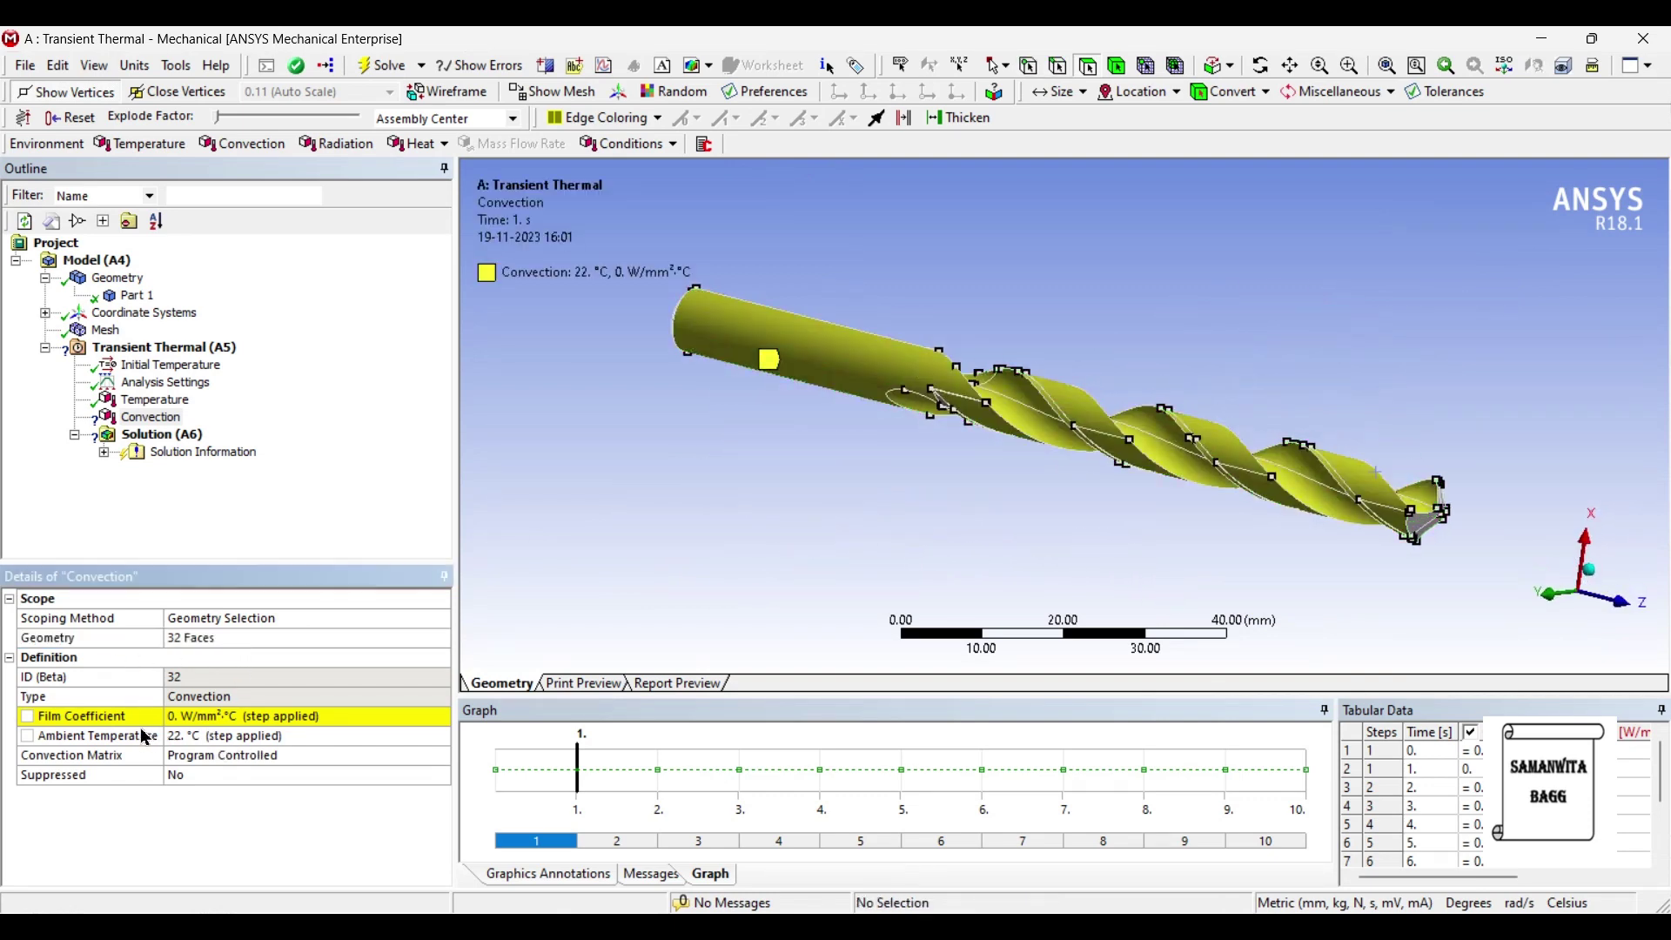
Step: Import the temperature-dependent Stagnant Air - Horizontal Cyl data as the convection's film coefficient
left_click(330, 719)
left_click(441, 719)
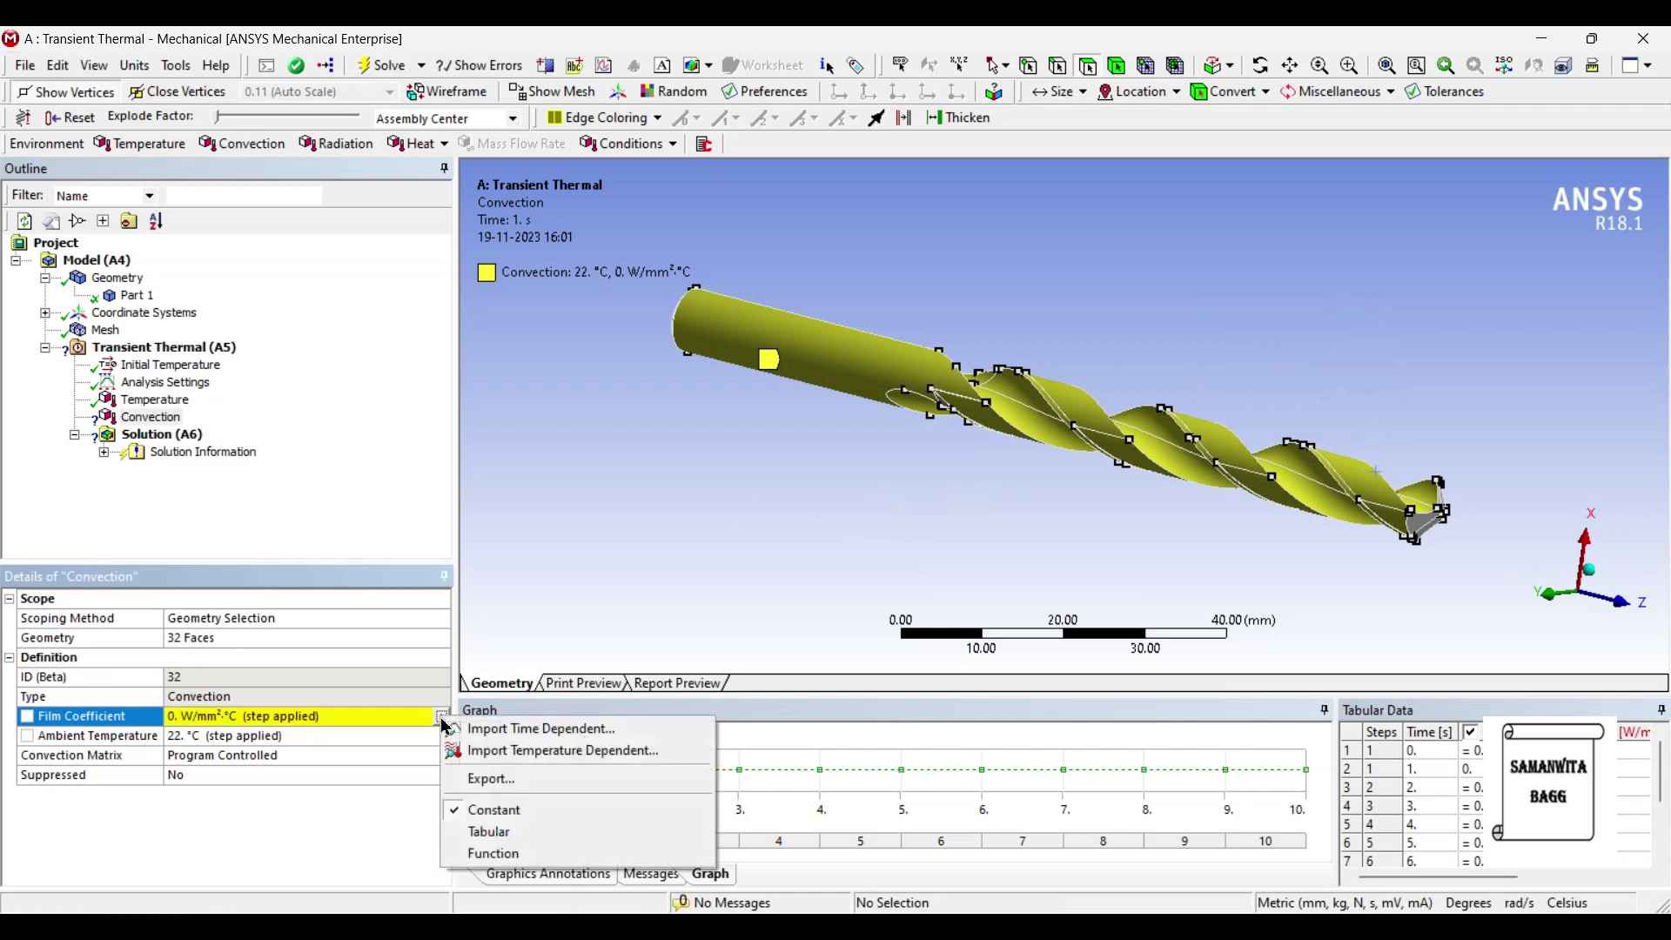
left_click(545, 754)
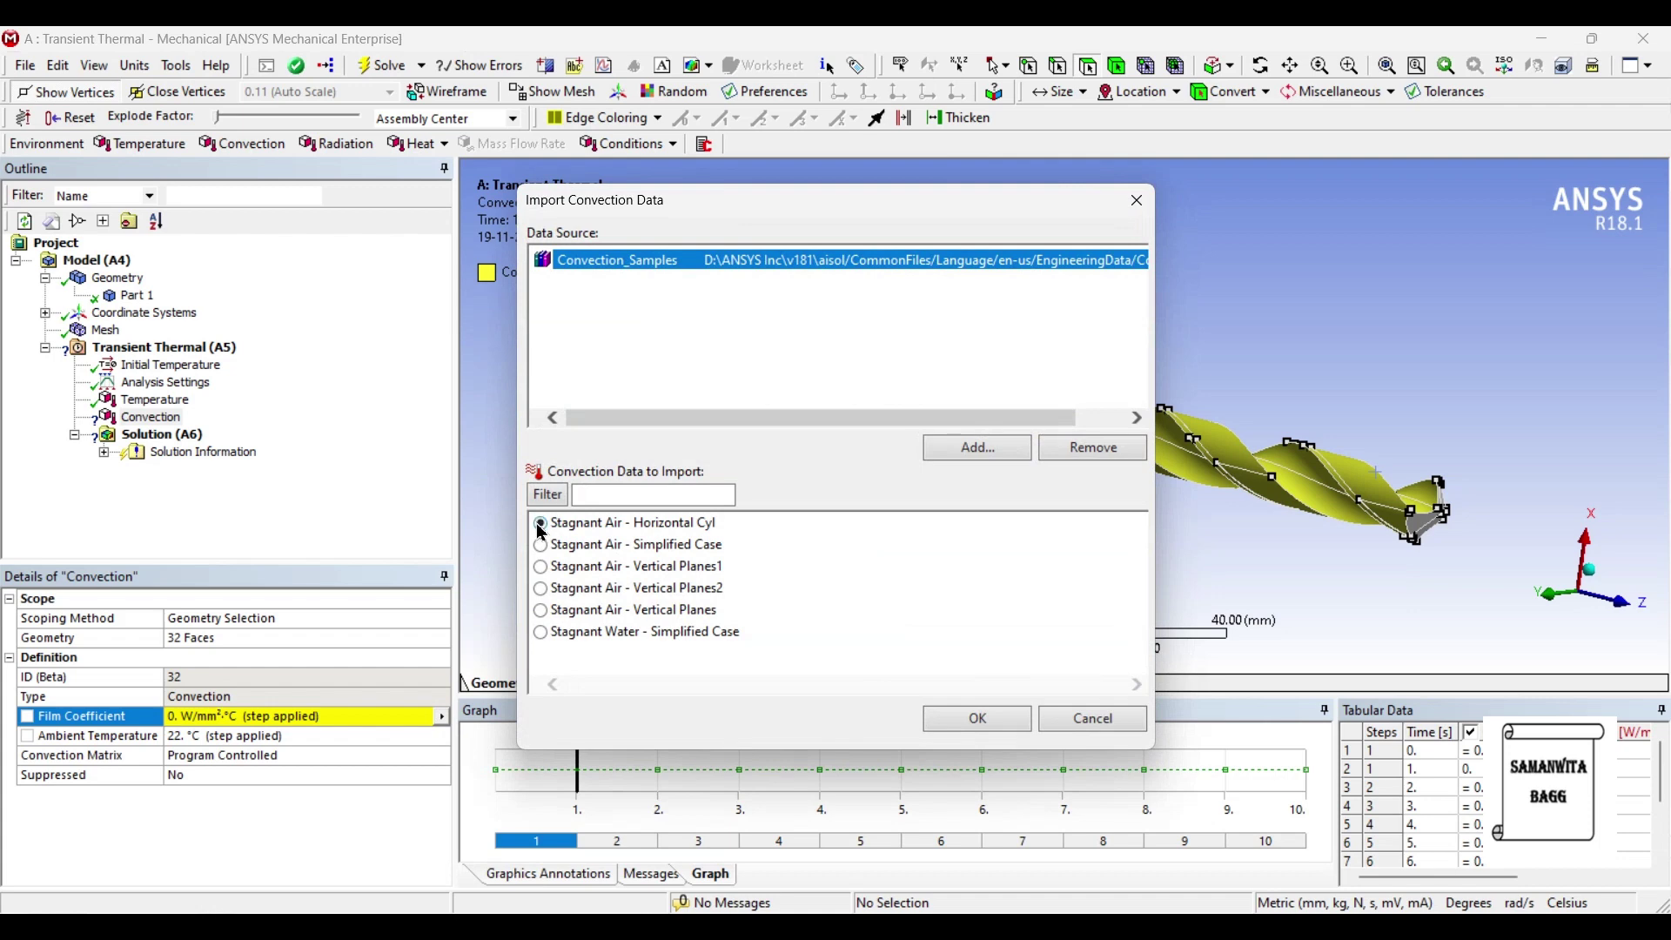
left_click(976, 719)
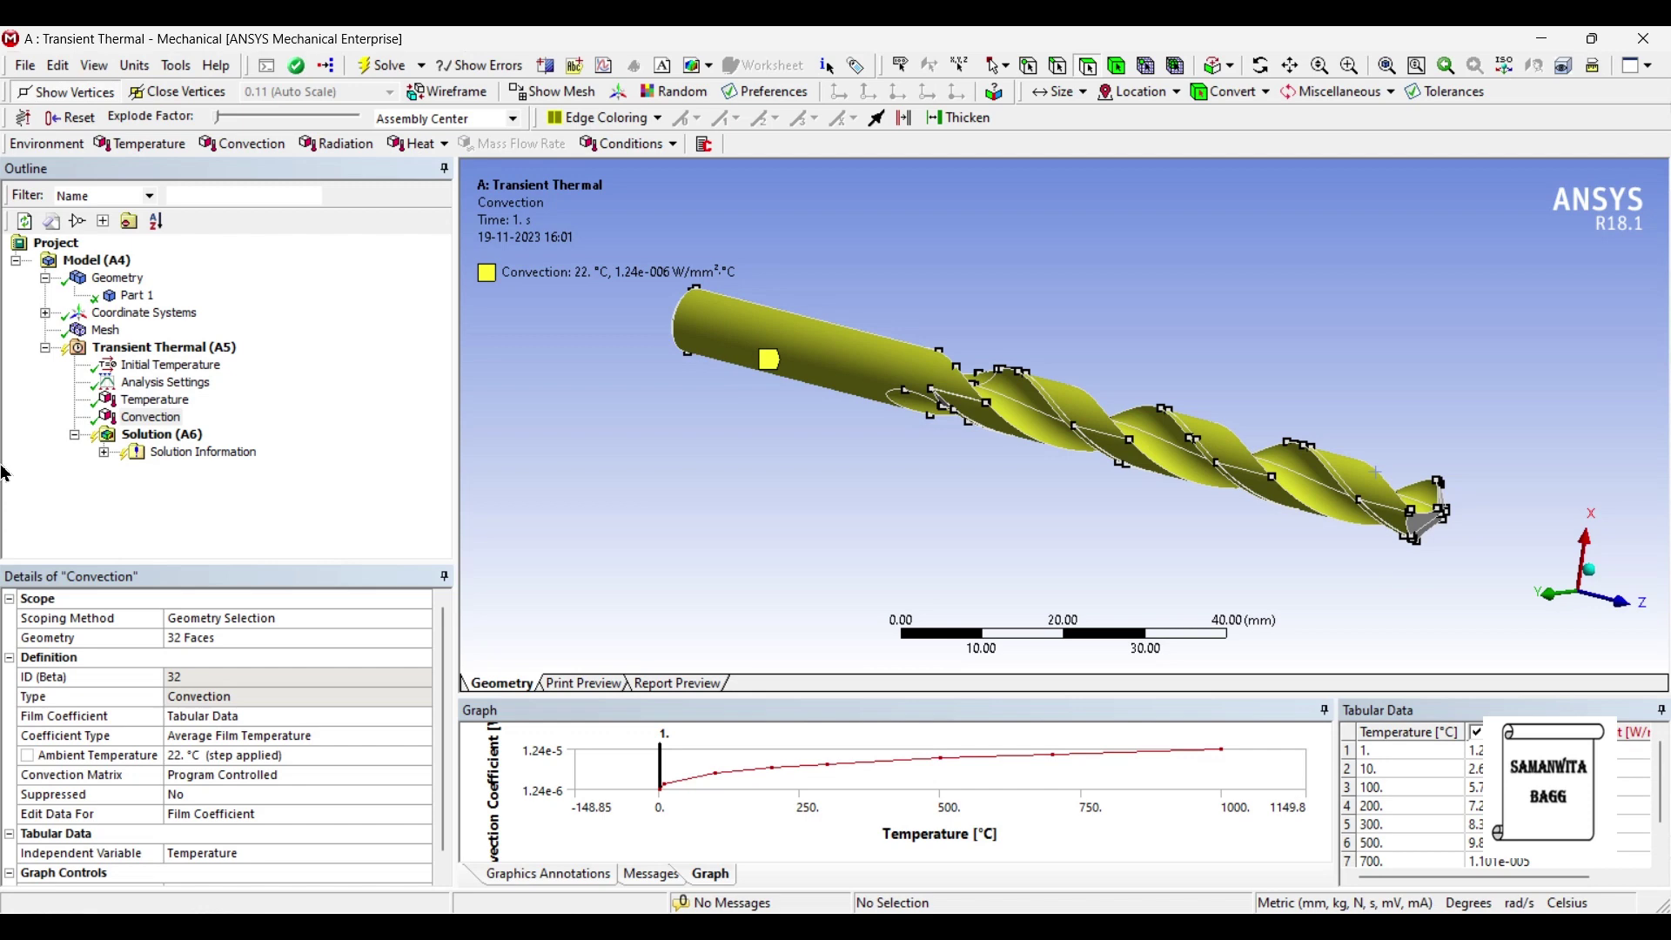
Step: Add Temperature and Total Heat Flux results to the solution
right_click(197, 444)
mouse_move(261, 446)
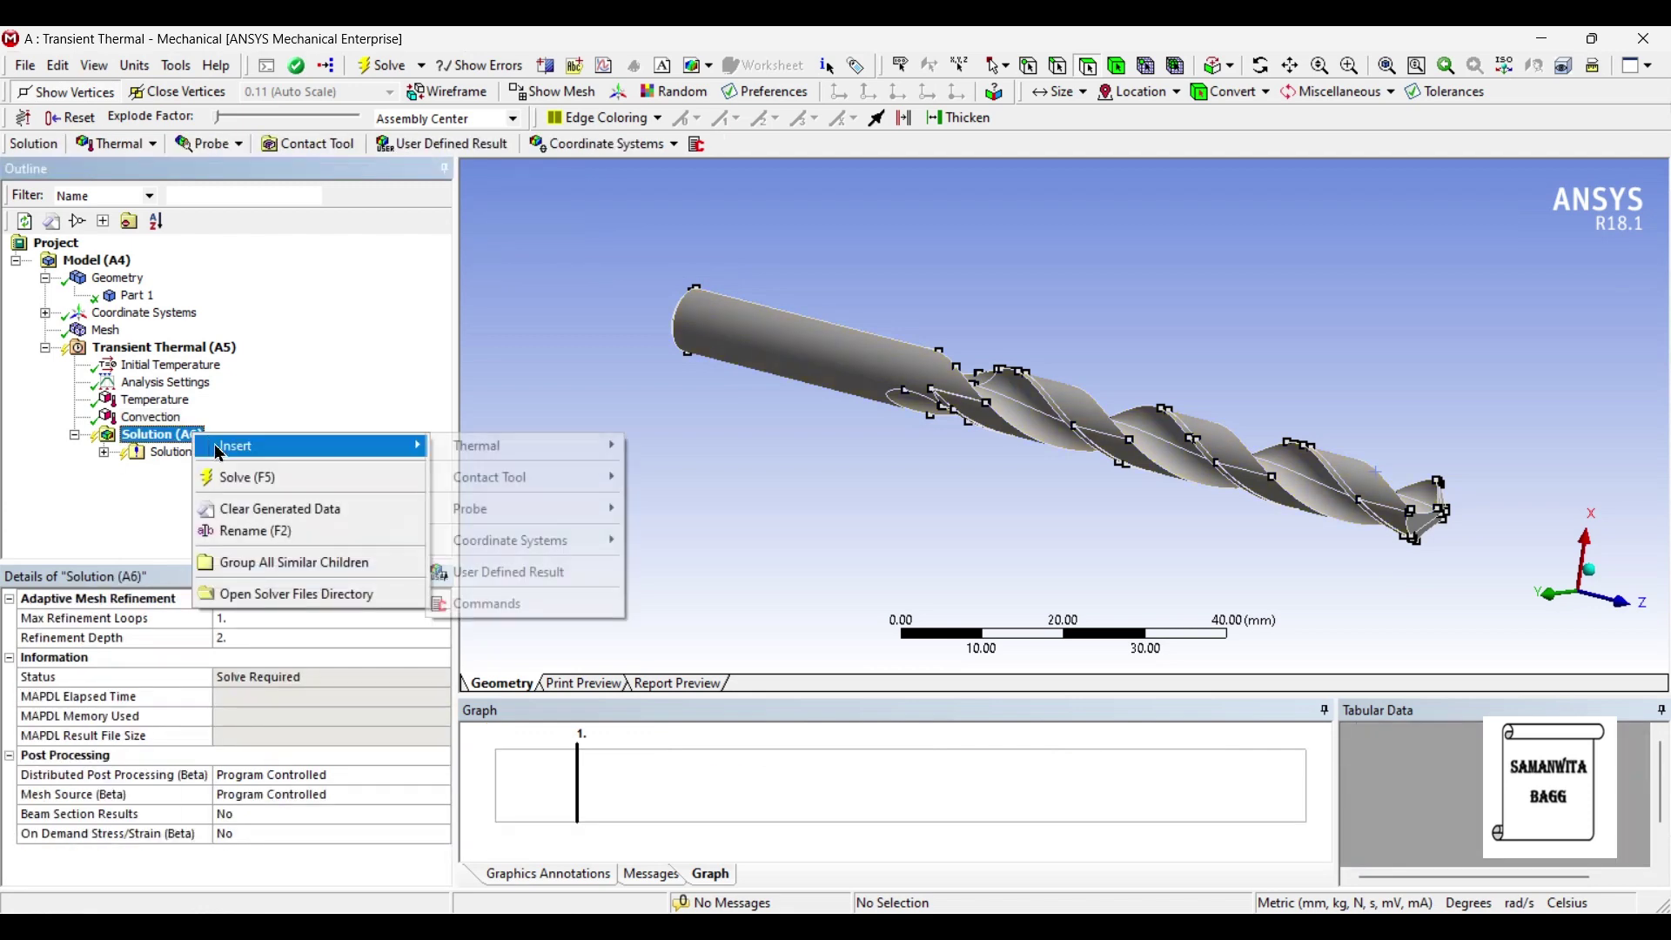
mouse_move(590, 457)
left_click(679, 447)
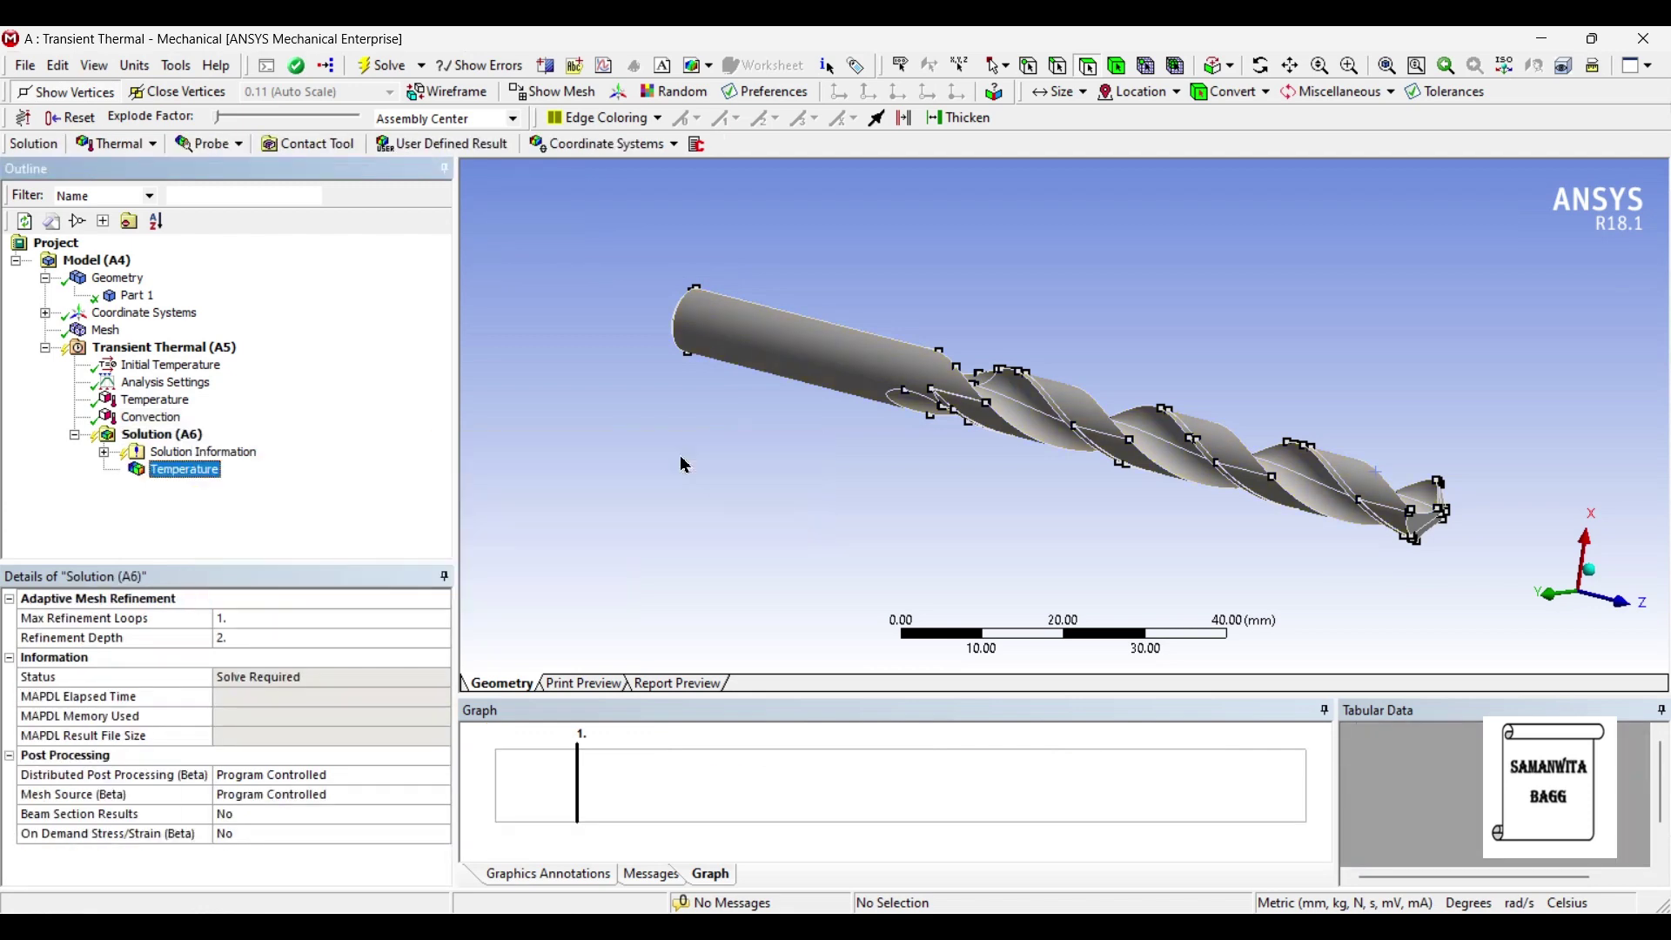
left_click(187, 443)
right_click(186, 443)
mouse_move(212, 445)
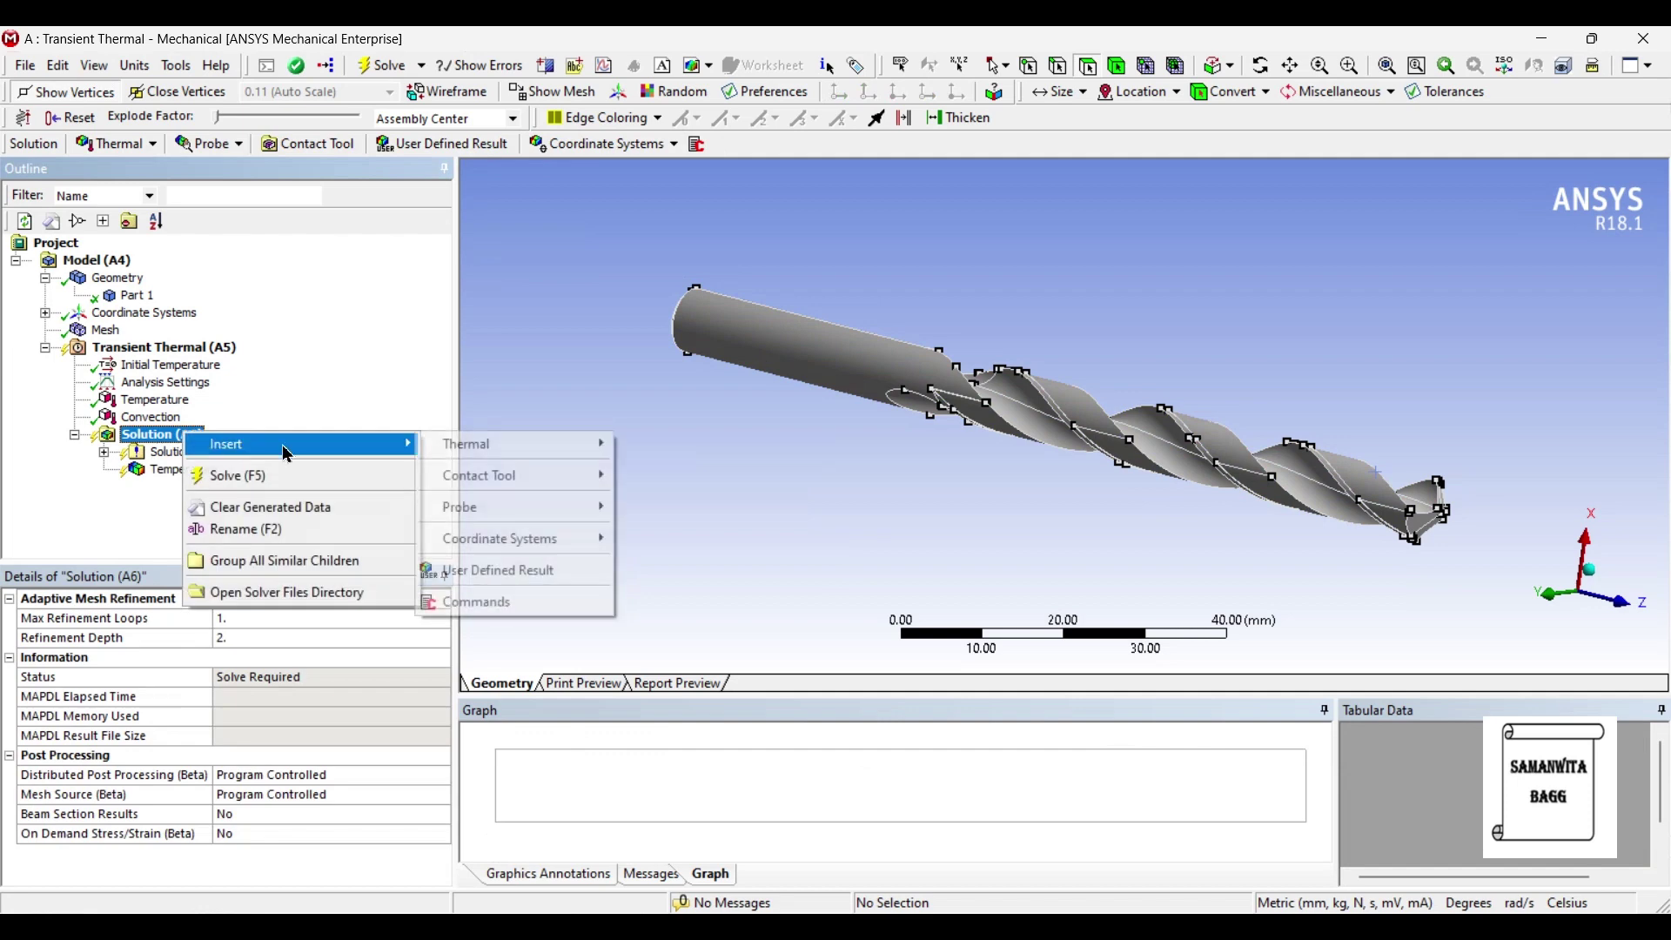
mouse_move(468, 447)
left_click(694, 473)
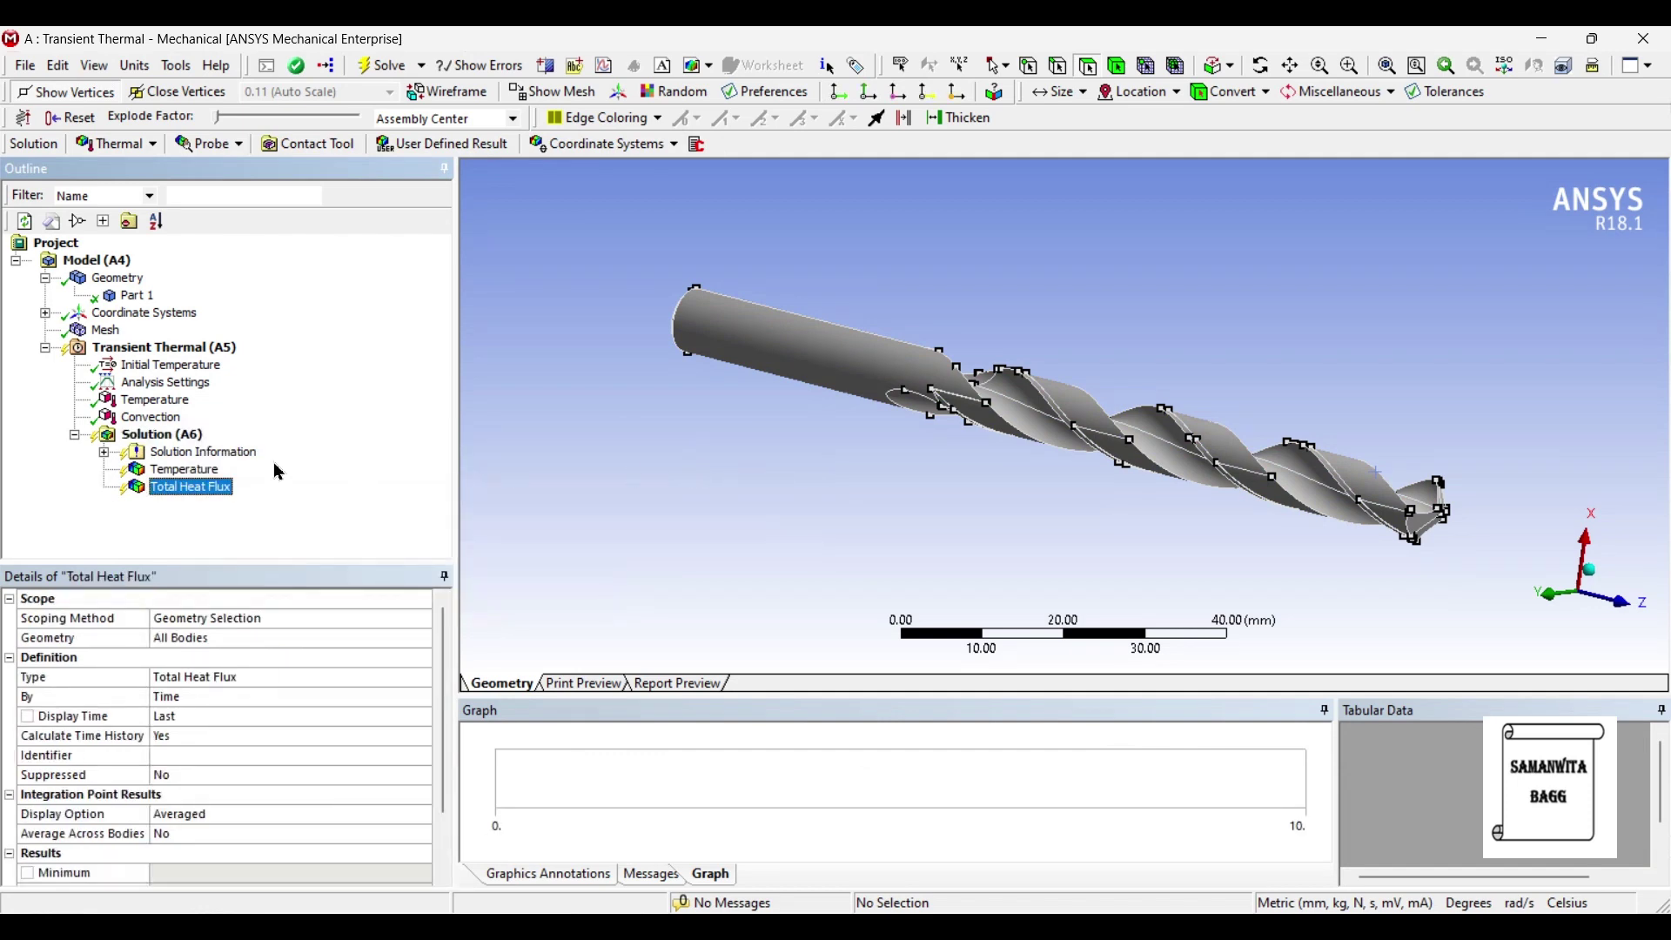
Step: Add a Directional Heat Flux result to the solution and choose its orientation axis
right_click(171, 435)
mouse_move(398, 451)
mouse_move(470, 446)
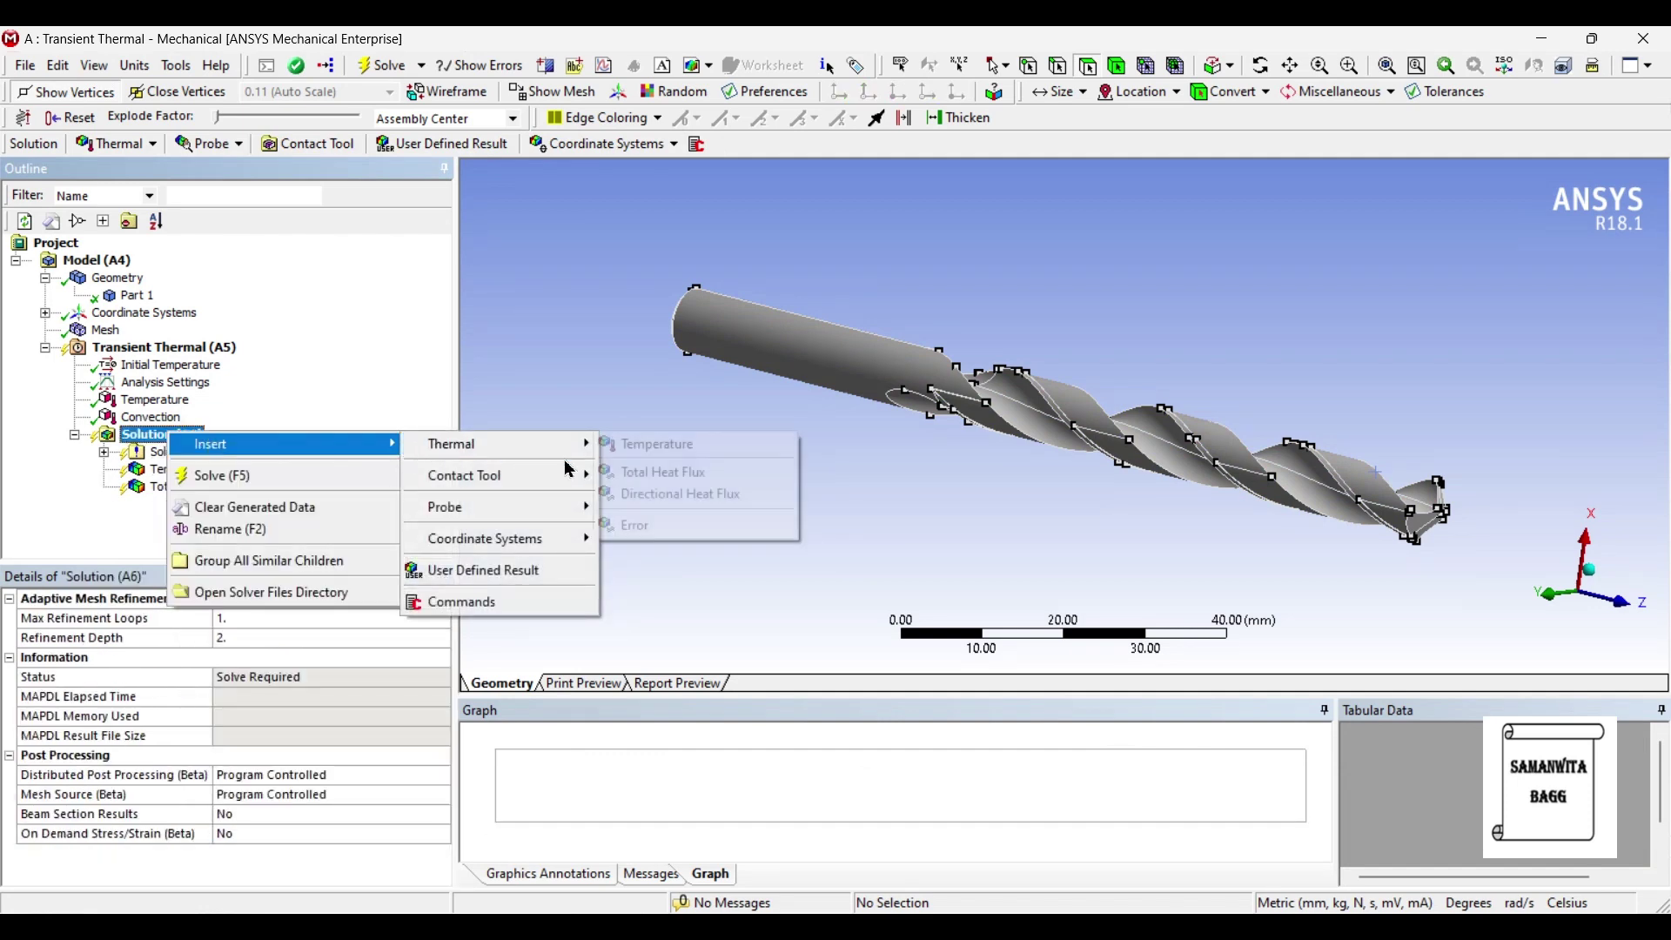
left_click(691, 508)
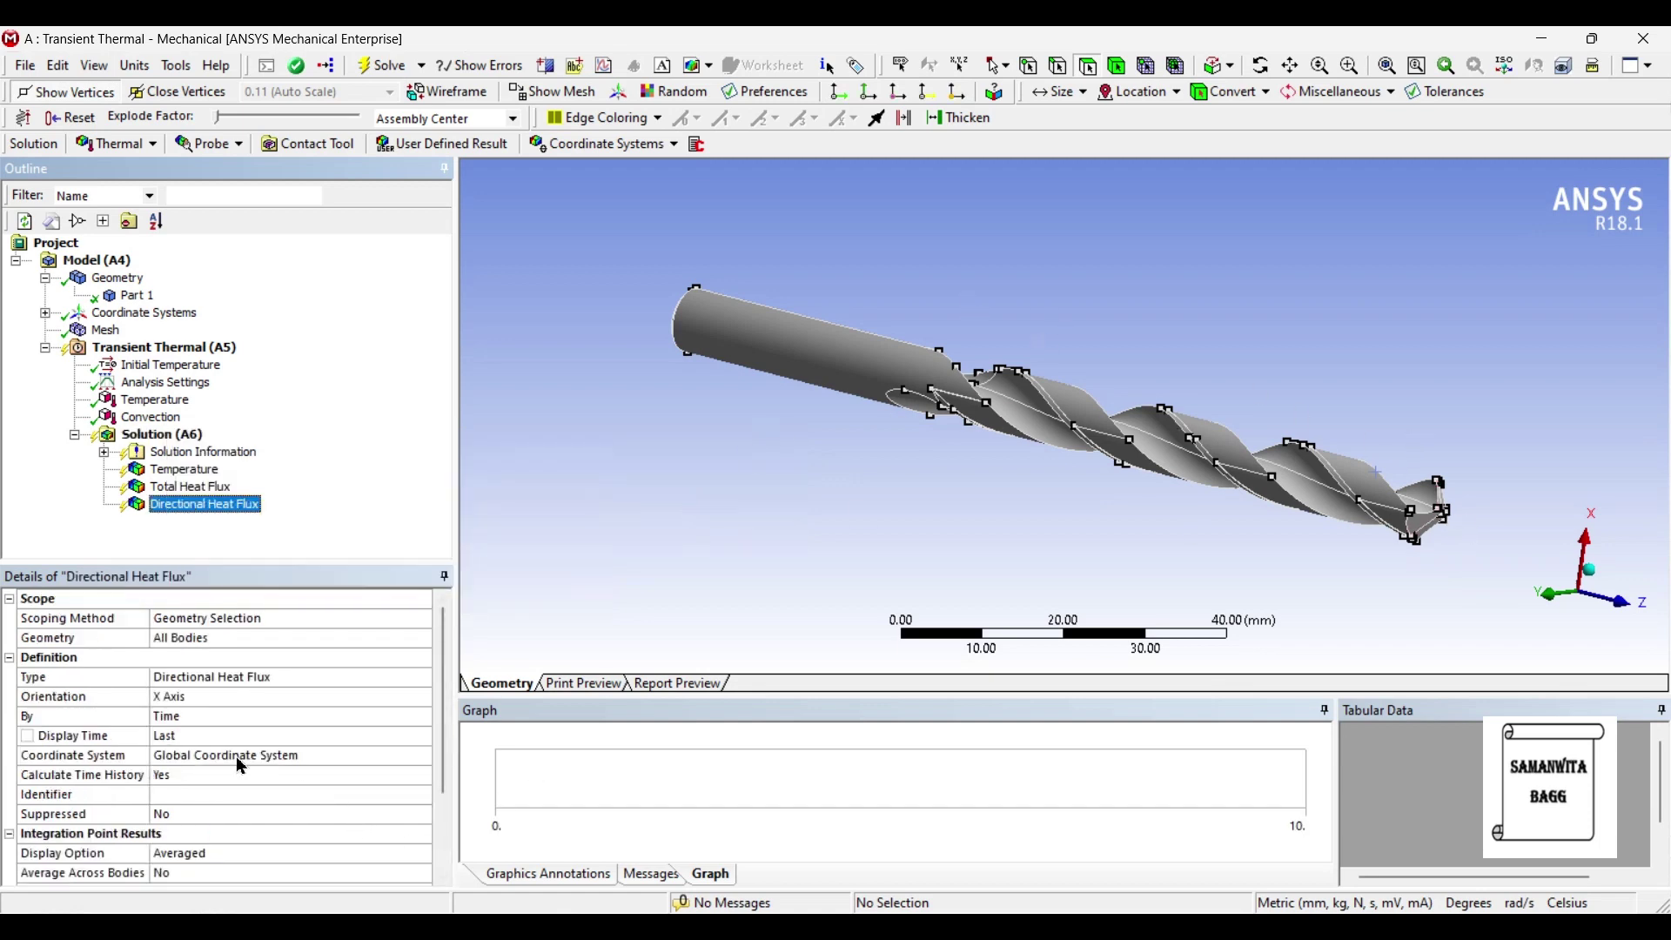
left_click(374, 696)
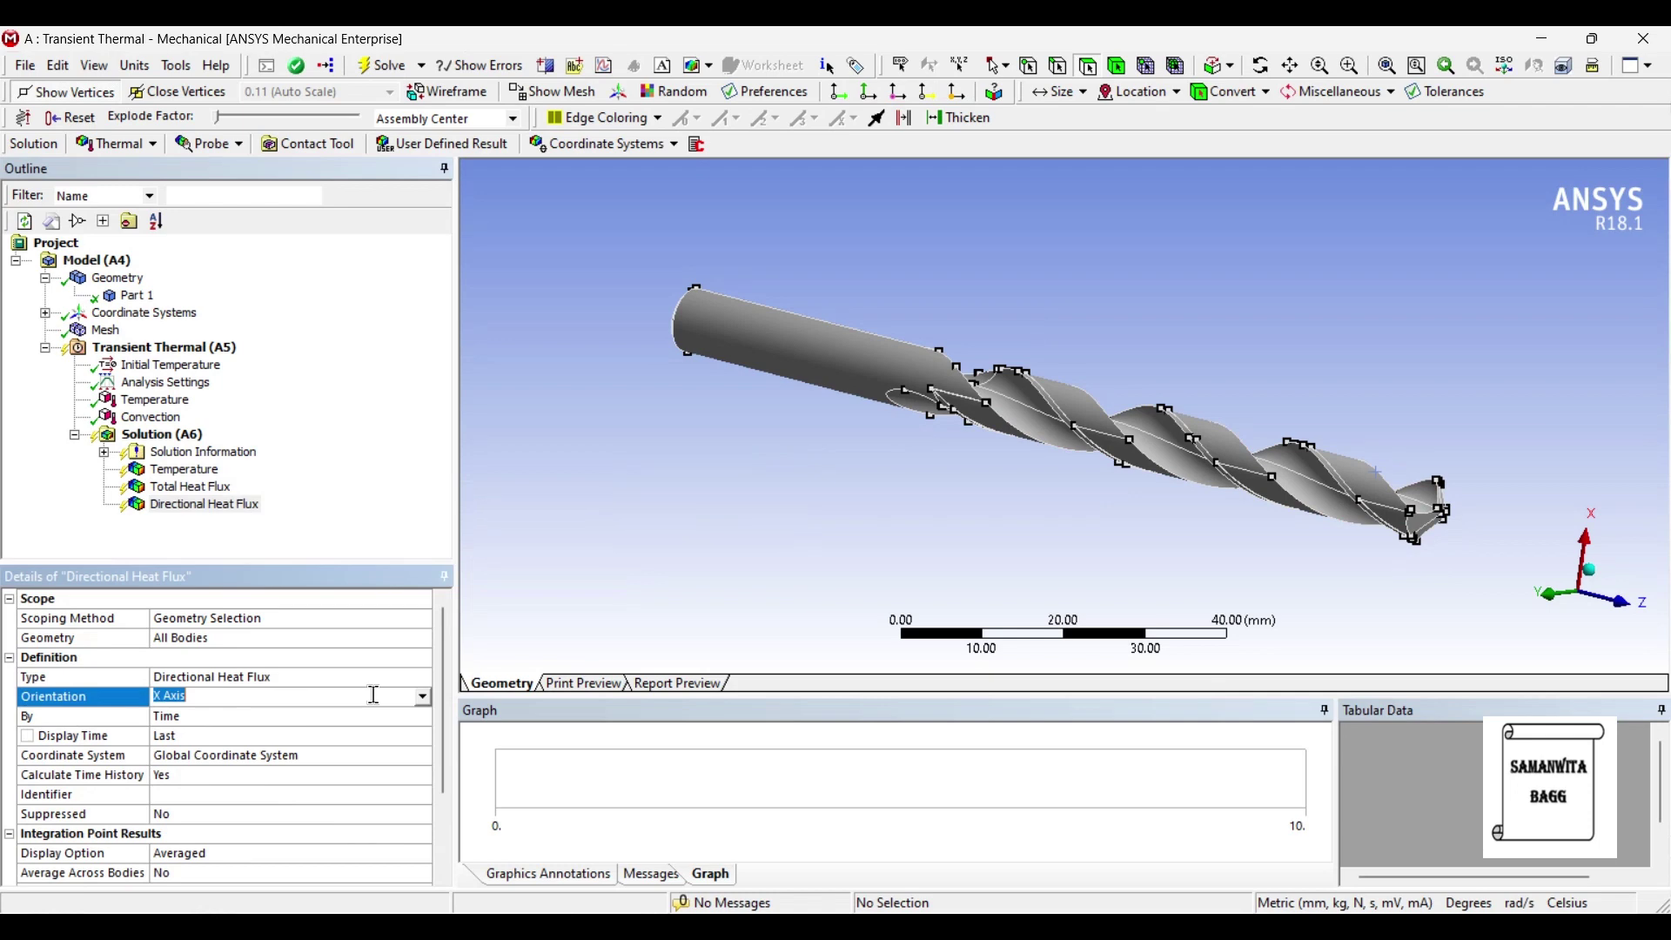
left_click(425, 699)
left_click(187, 746)
Step: Solve the transient thermal analysis and display the Temperature result
left_click(163, 434)
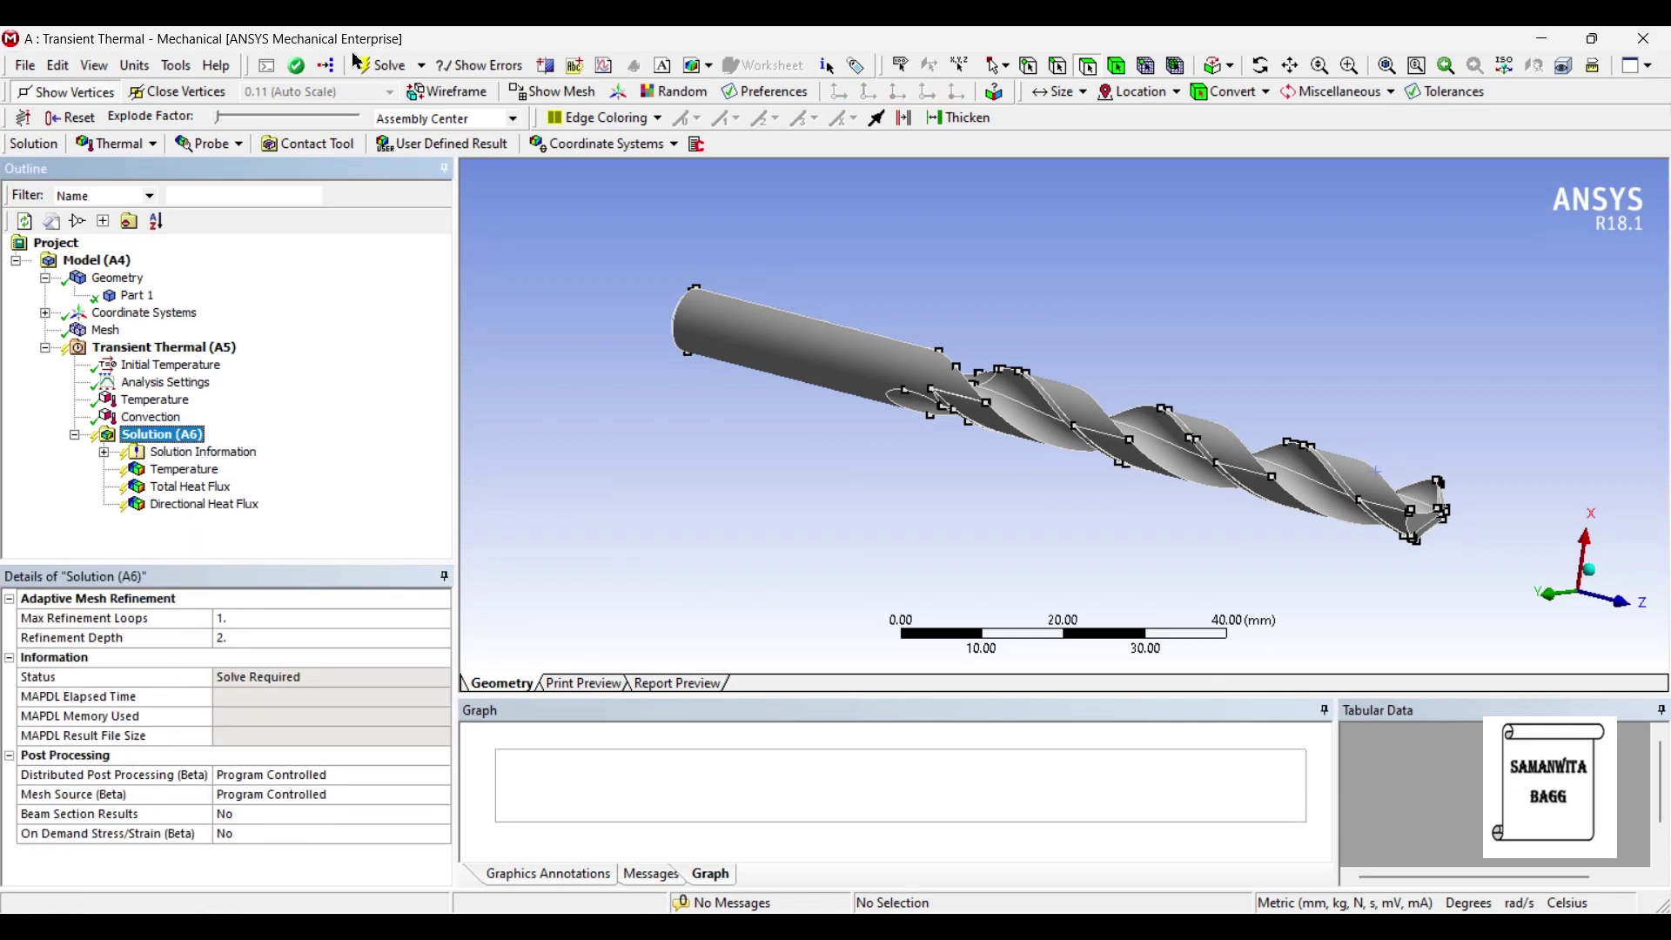
left_click(381, 66)
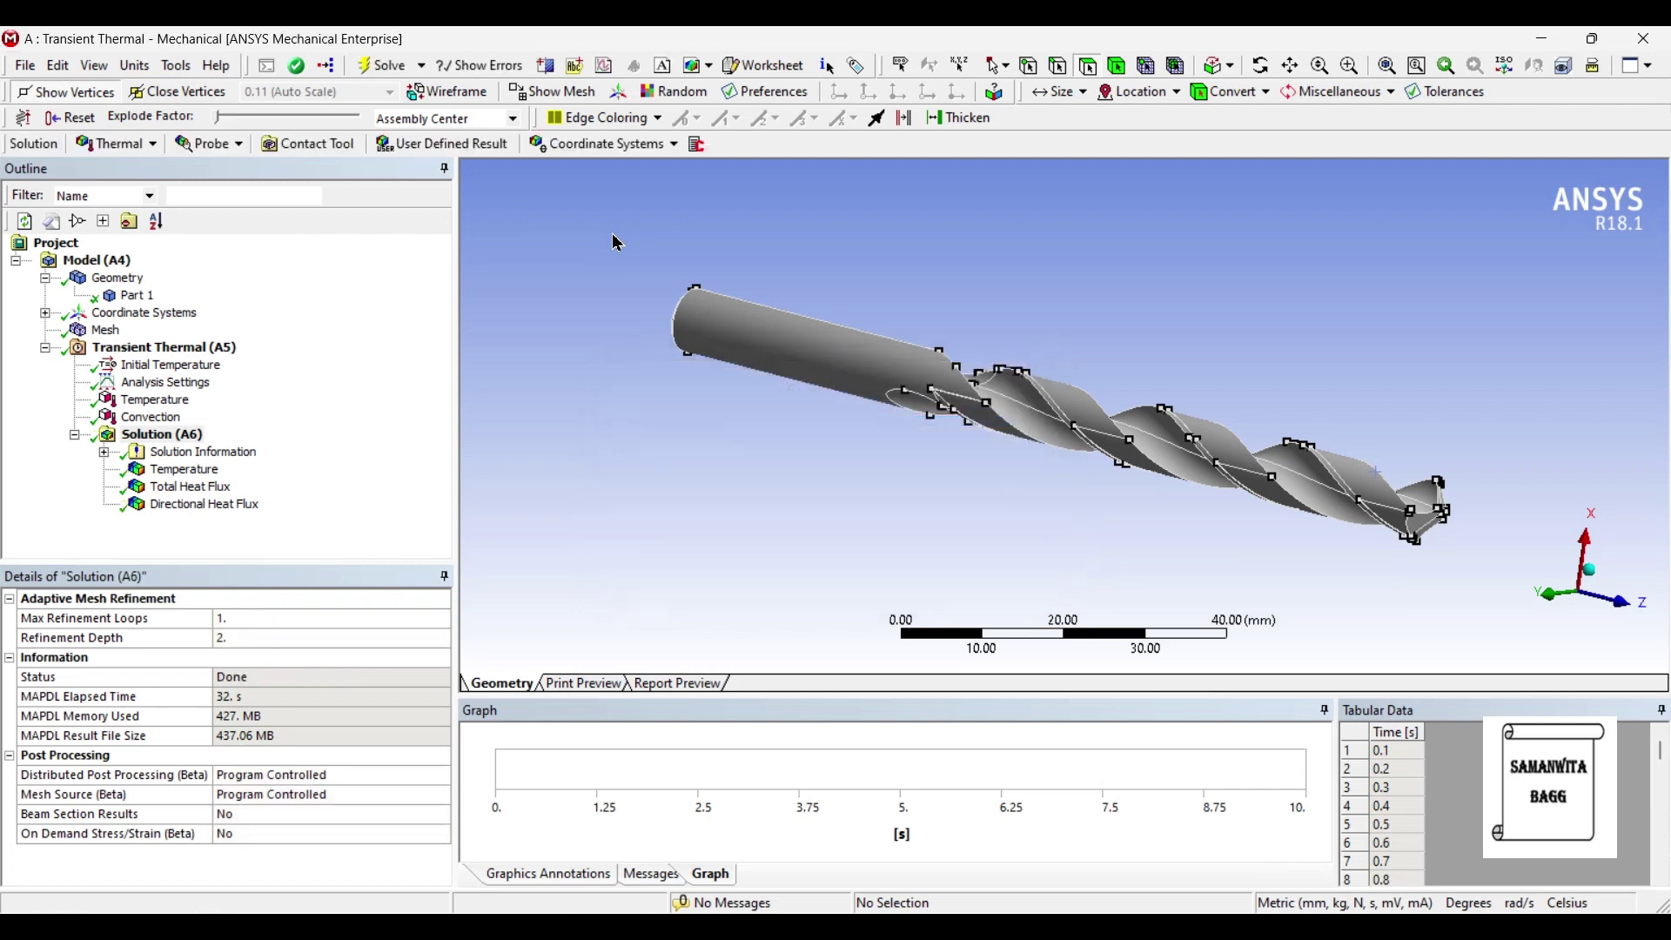
left_click(167, 470)
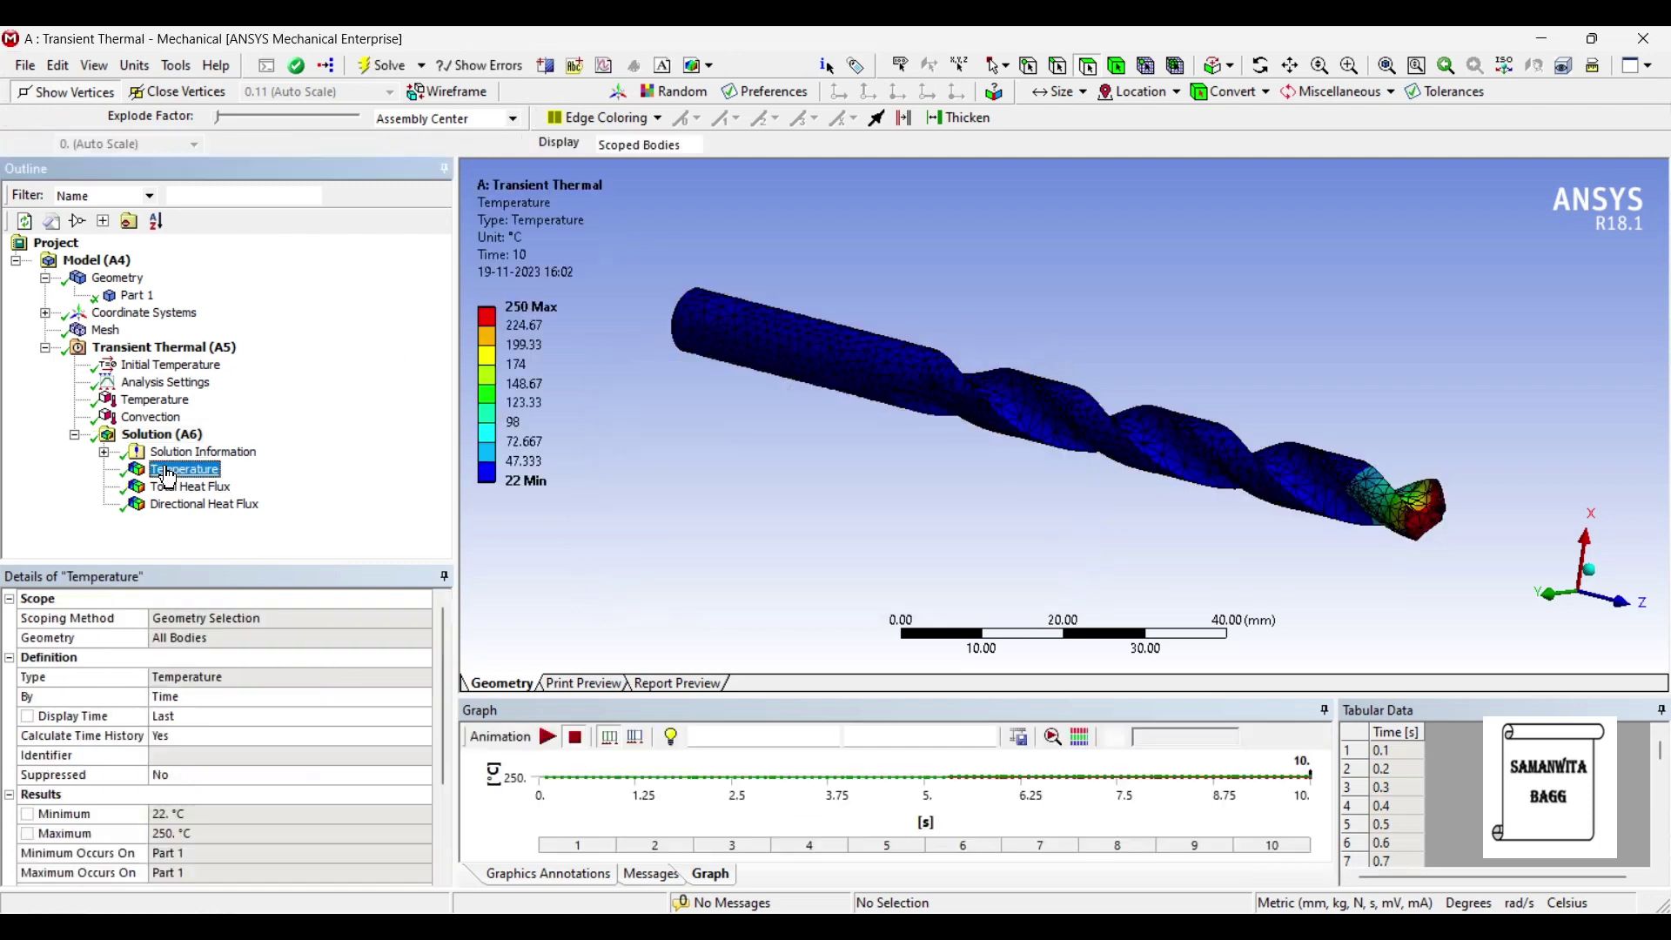
Step: Show the Temperature result on the drill bit without wireframe and with smooth contours
left_click_drag(1004, 478, 1031, 508)
left_click(303, 143)
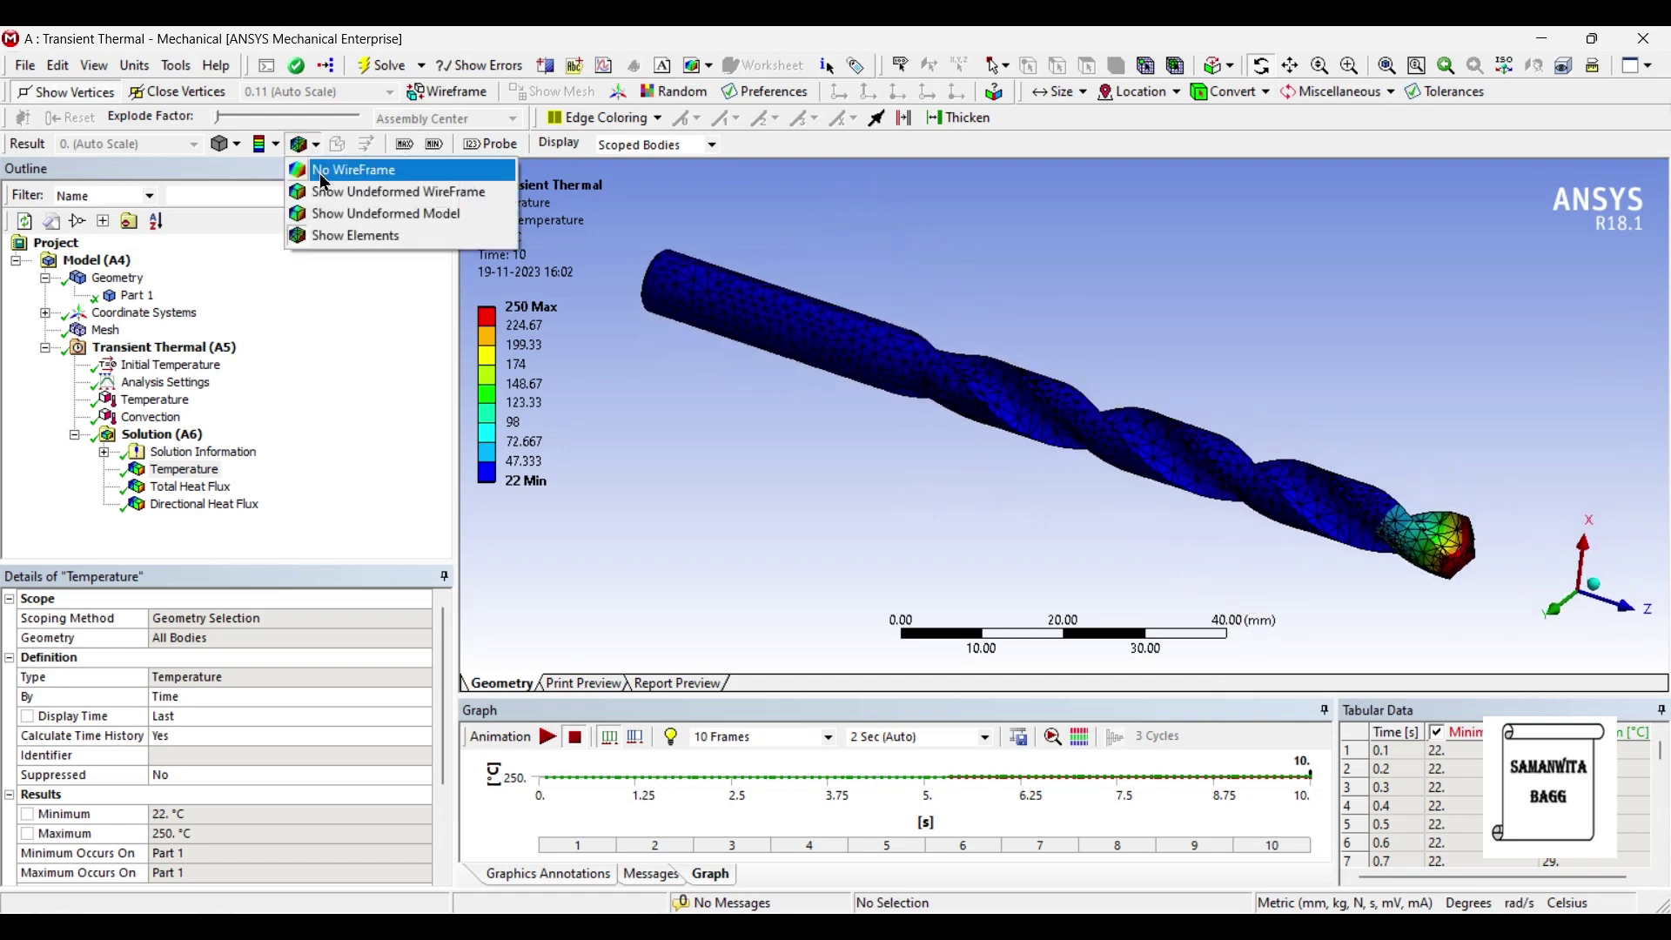
left_click(324, 171)
left_click_drag(952, 436, 976, 436)
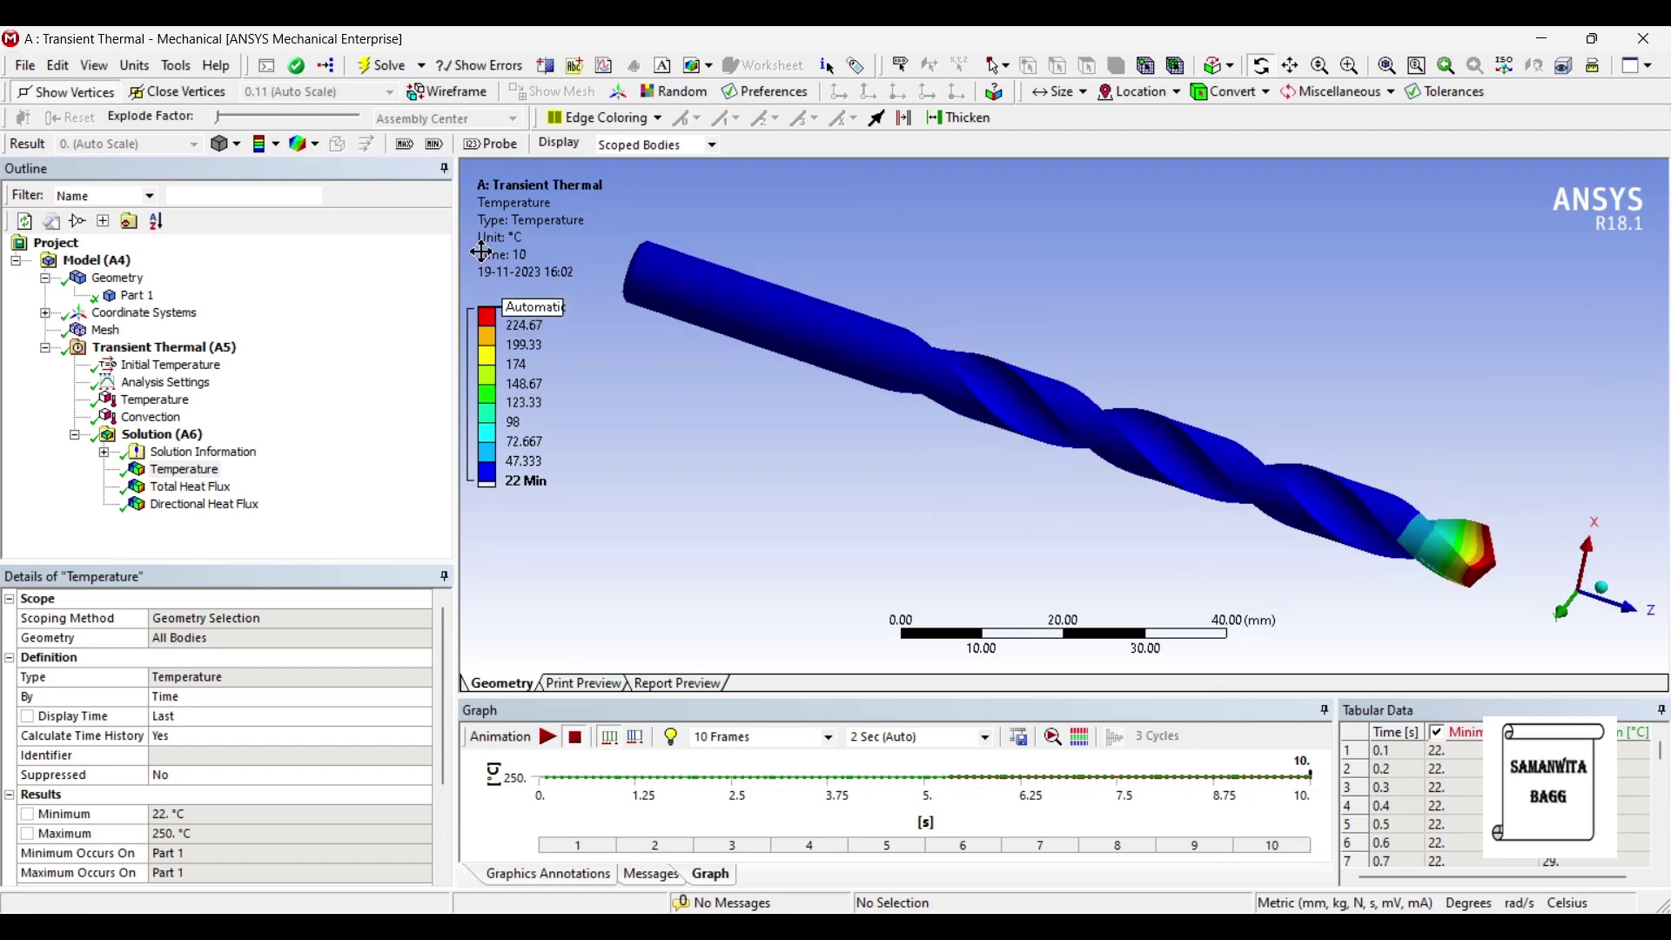
left_click(315, 145)
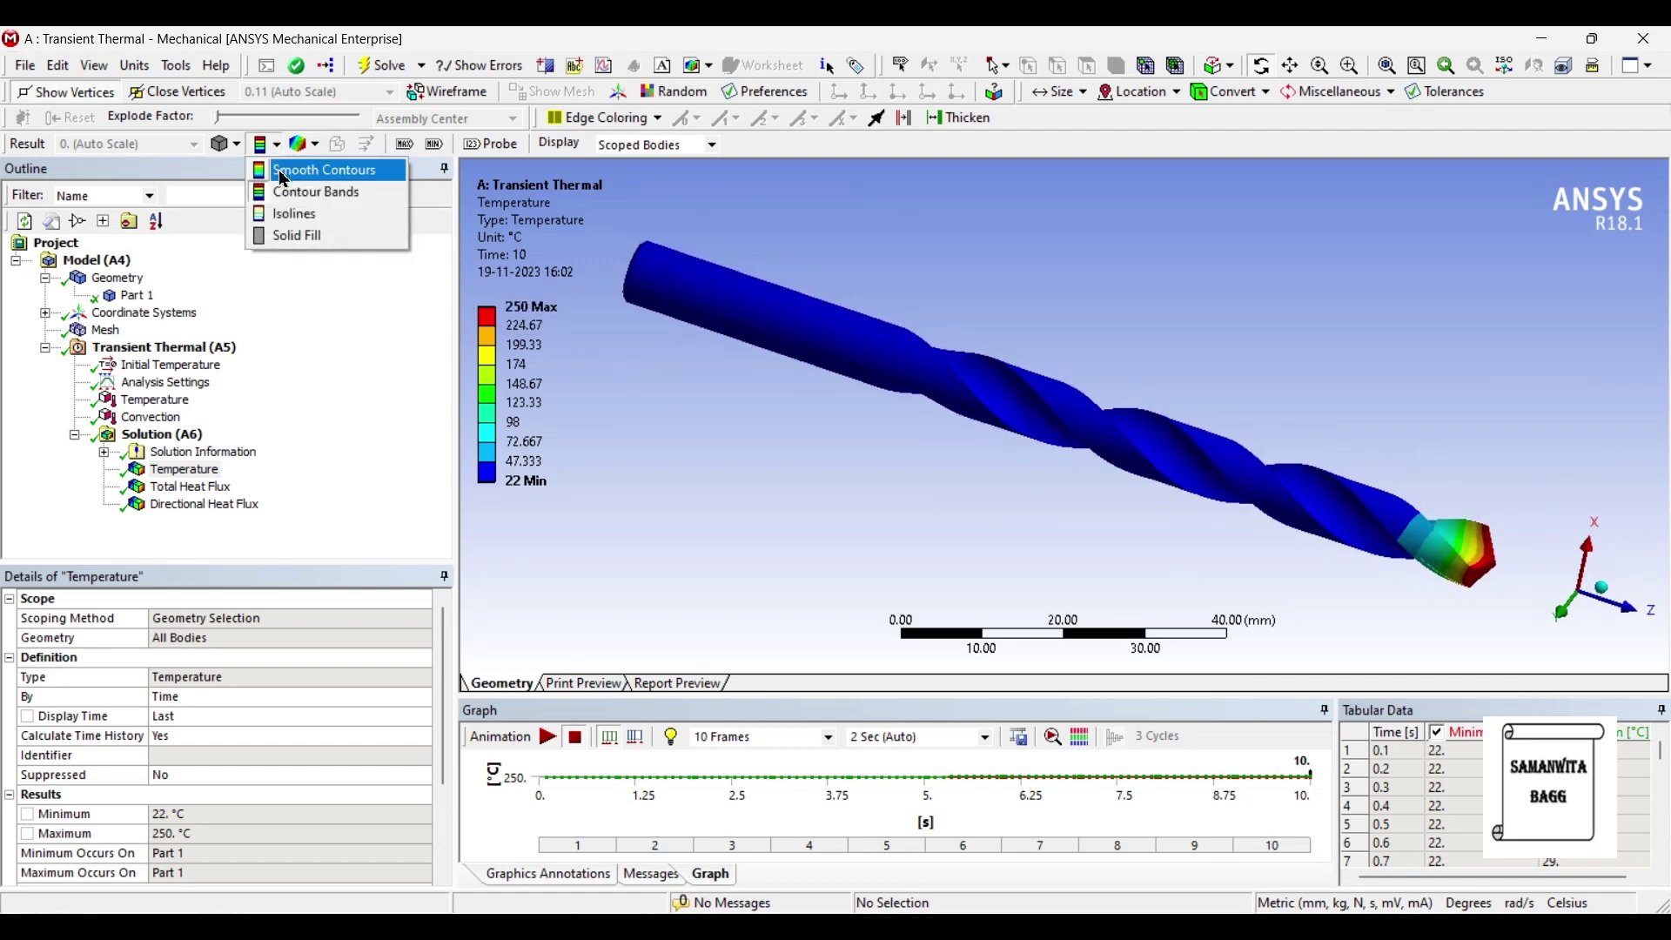
left_click(278, 170)
left_click_drag(1254, 492, 1435, 596)
scroll(843, 365, "down", 3)
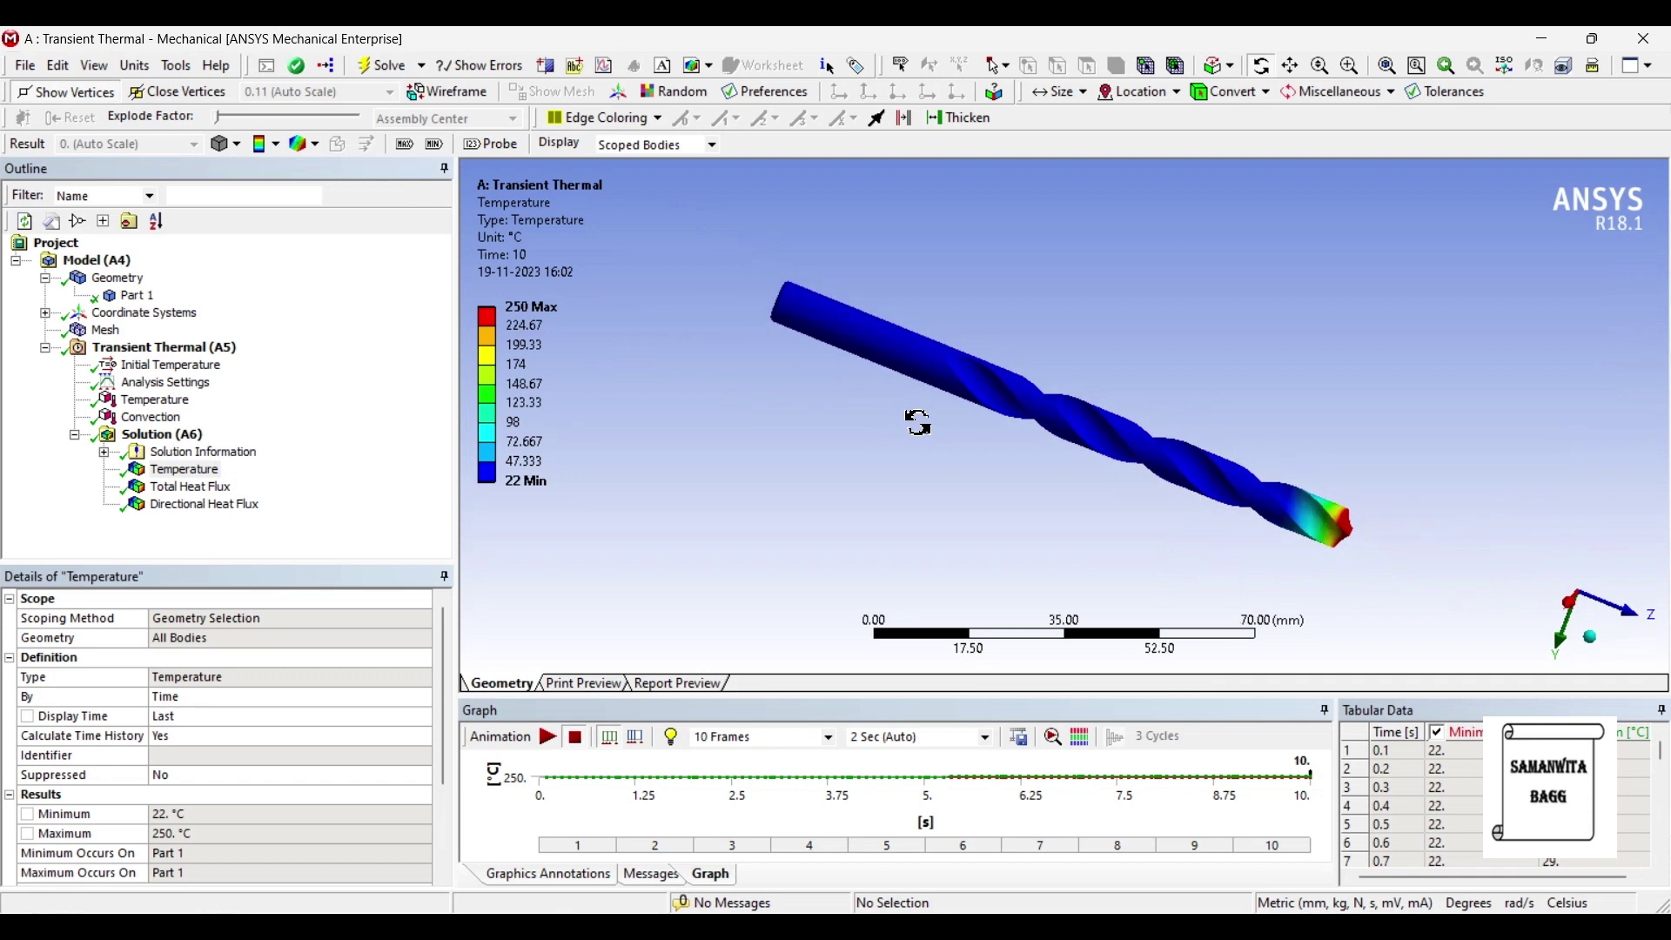
scroll(910, 522, "up", 1)
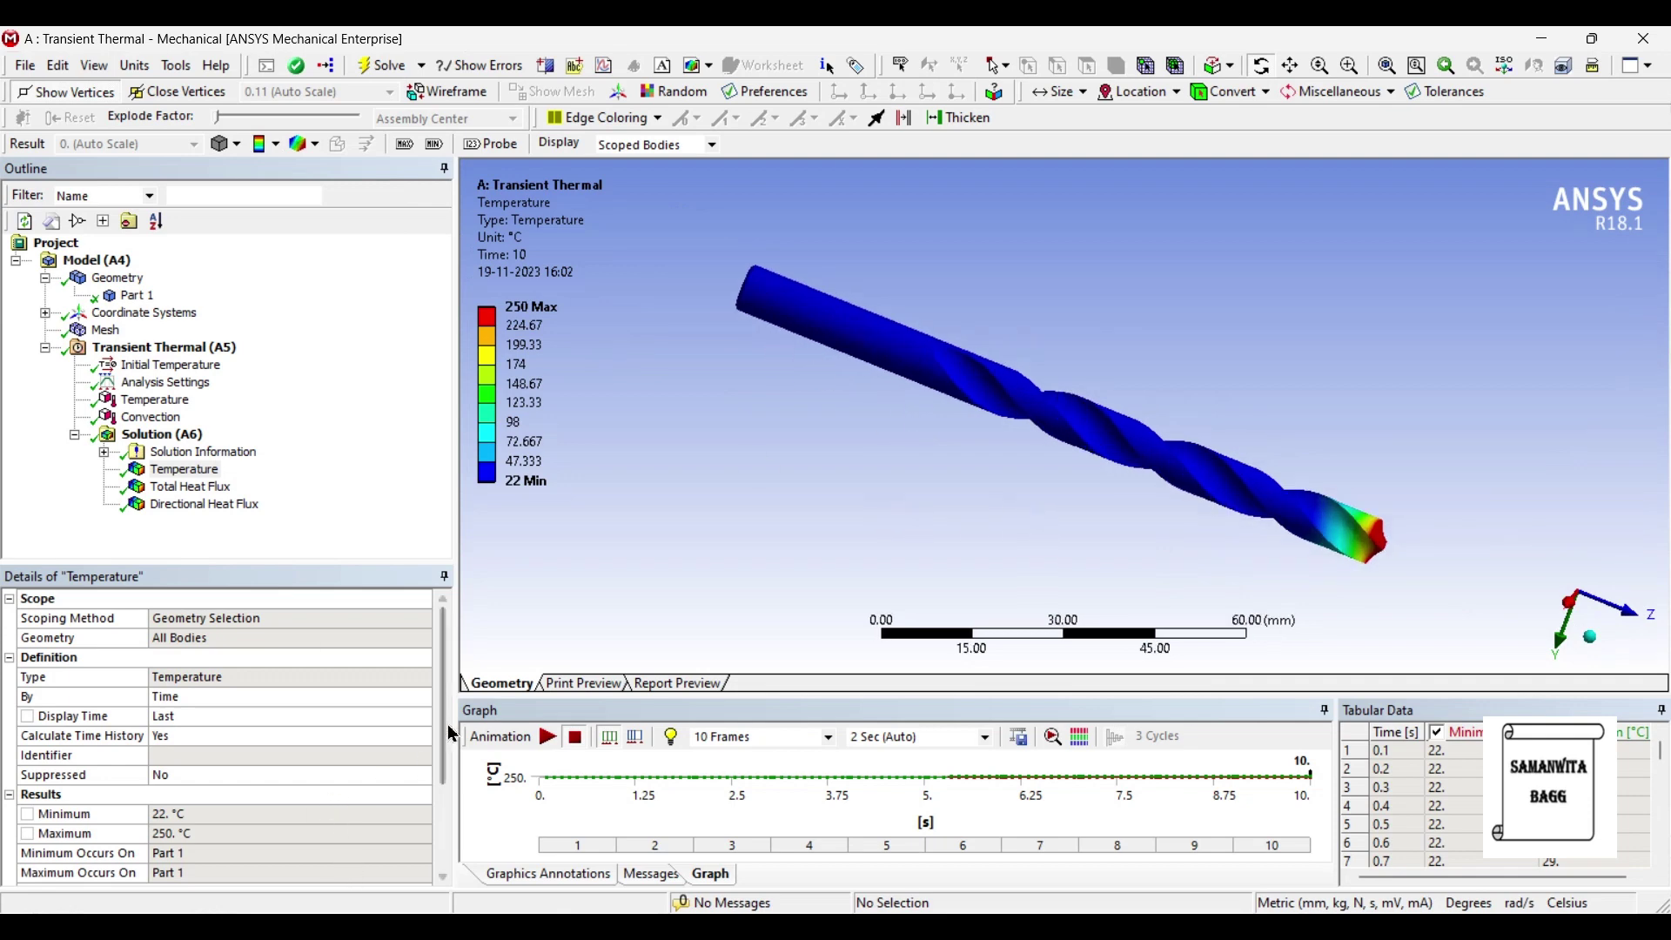
Step: Animate the Temperature result over time, stop the playback, and enlarge the graph area
left_click(547, 741)
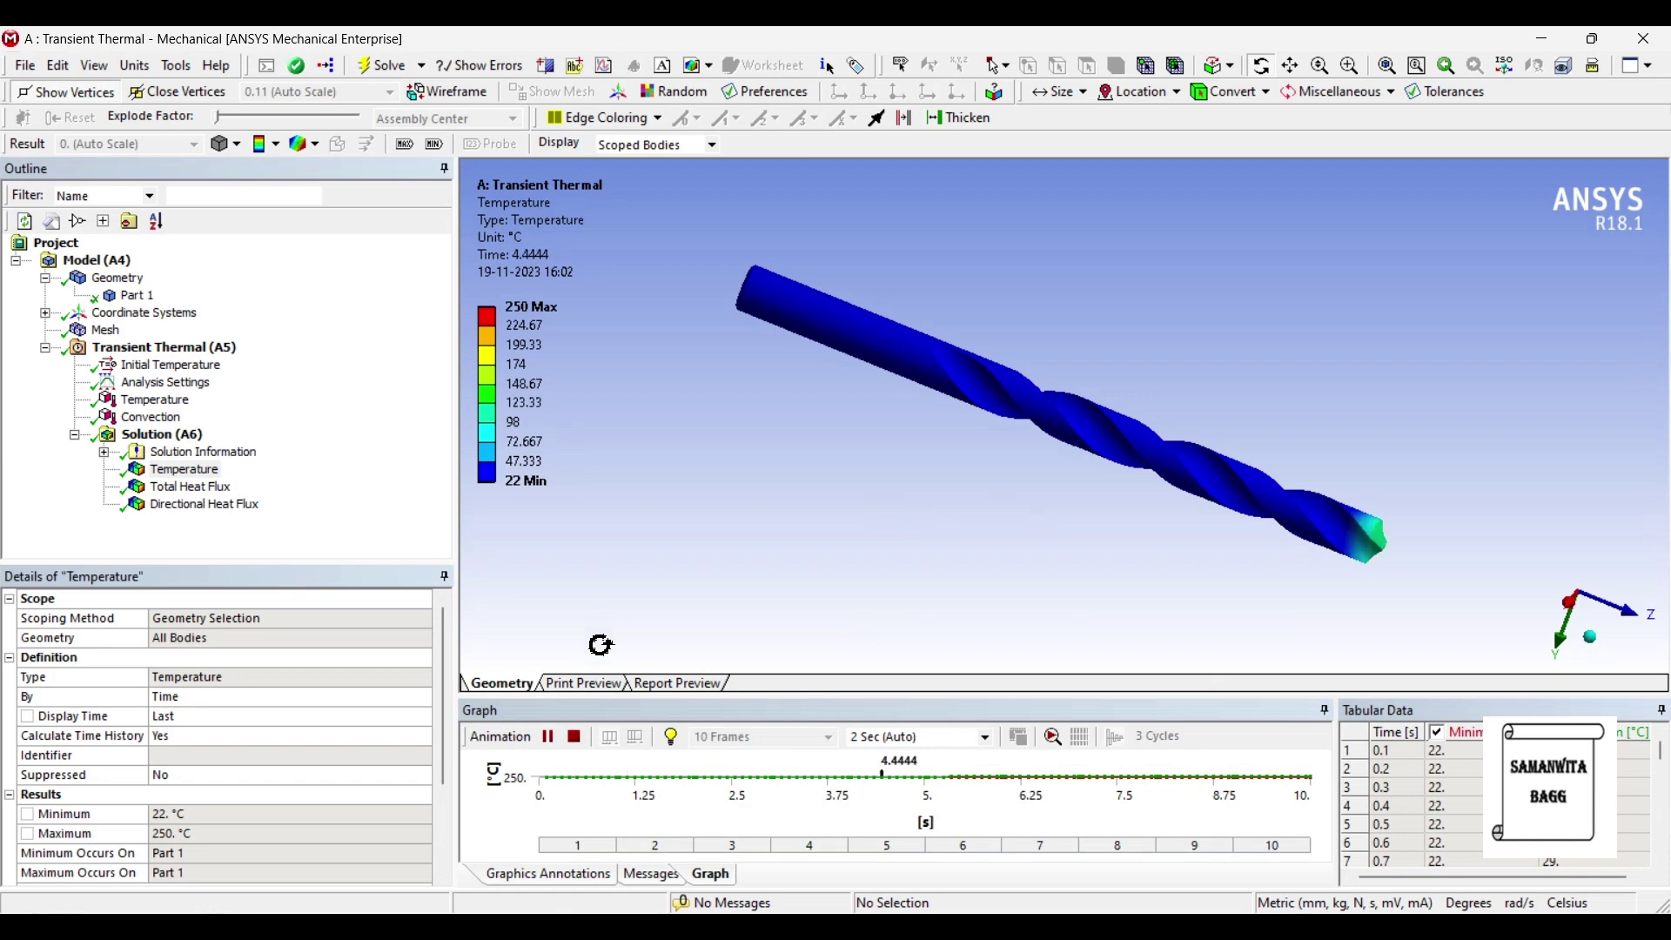
left_click(571, 740)
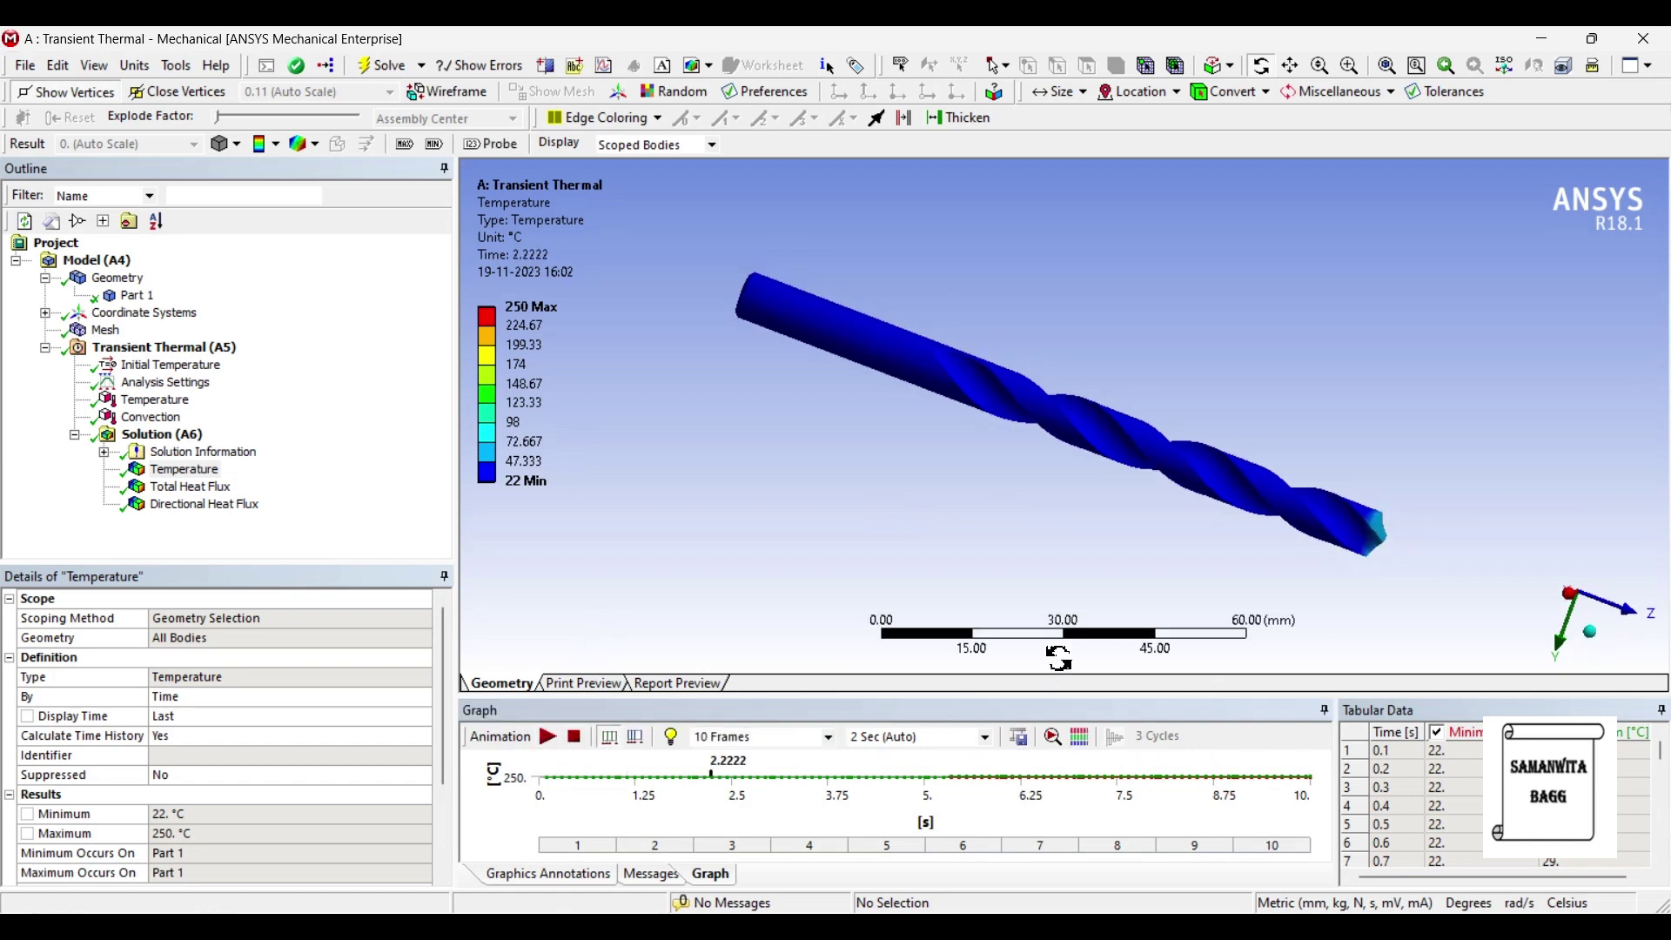
left_click_drag(1045, 710, 1053, 592)
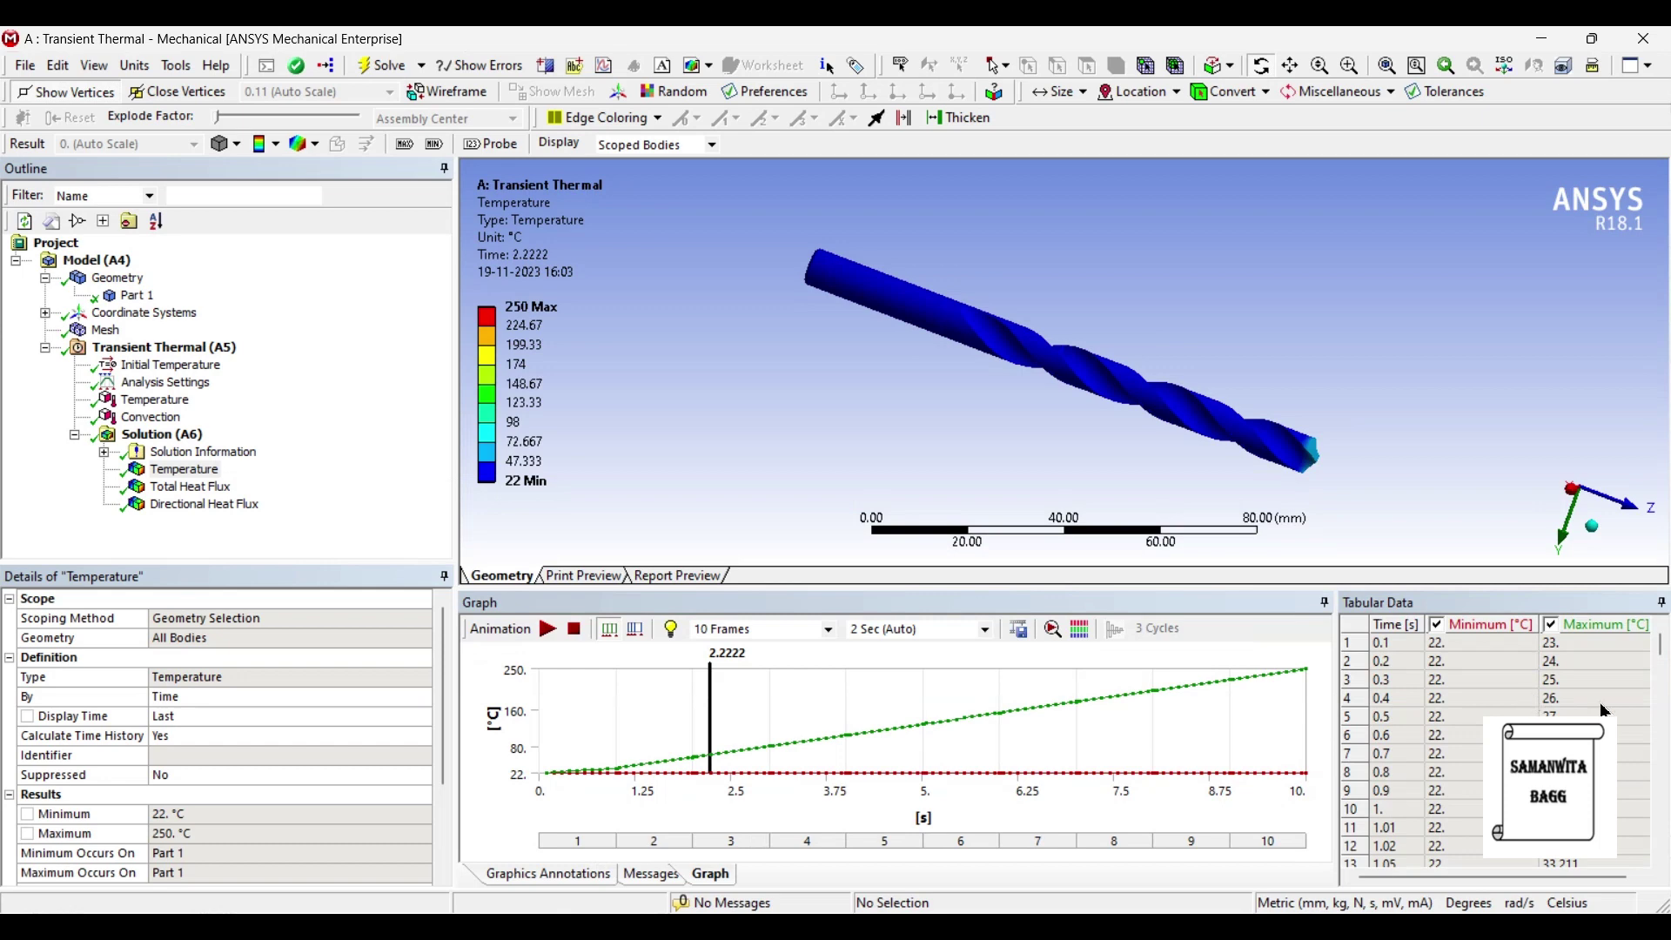
Step: Hide the minimum temperature curve so that the graph plots only the maximum temperature
scroll(1538, 699, "down", 8)
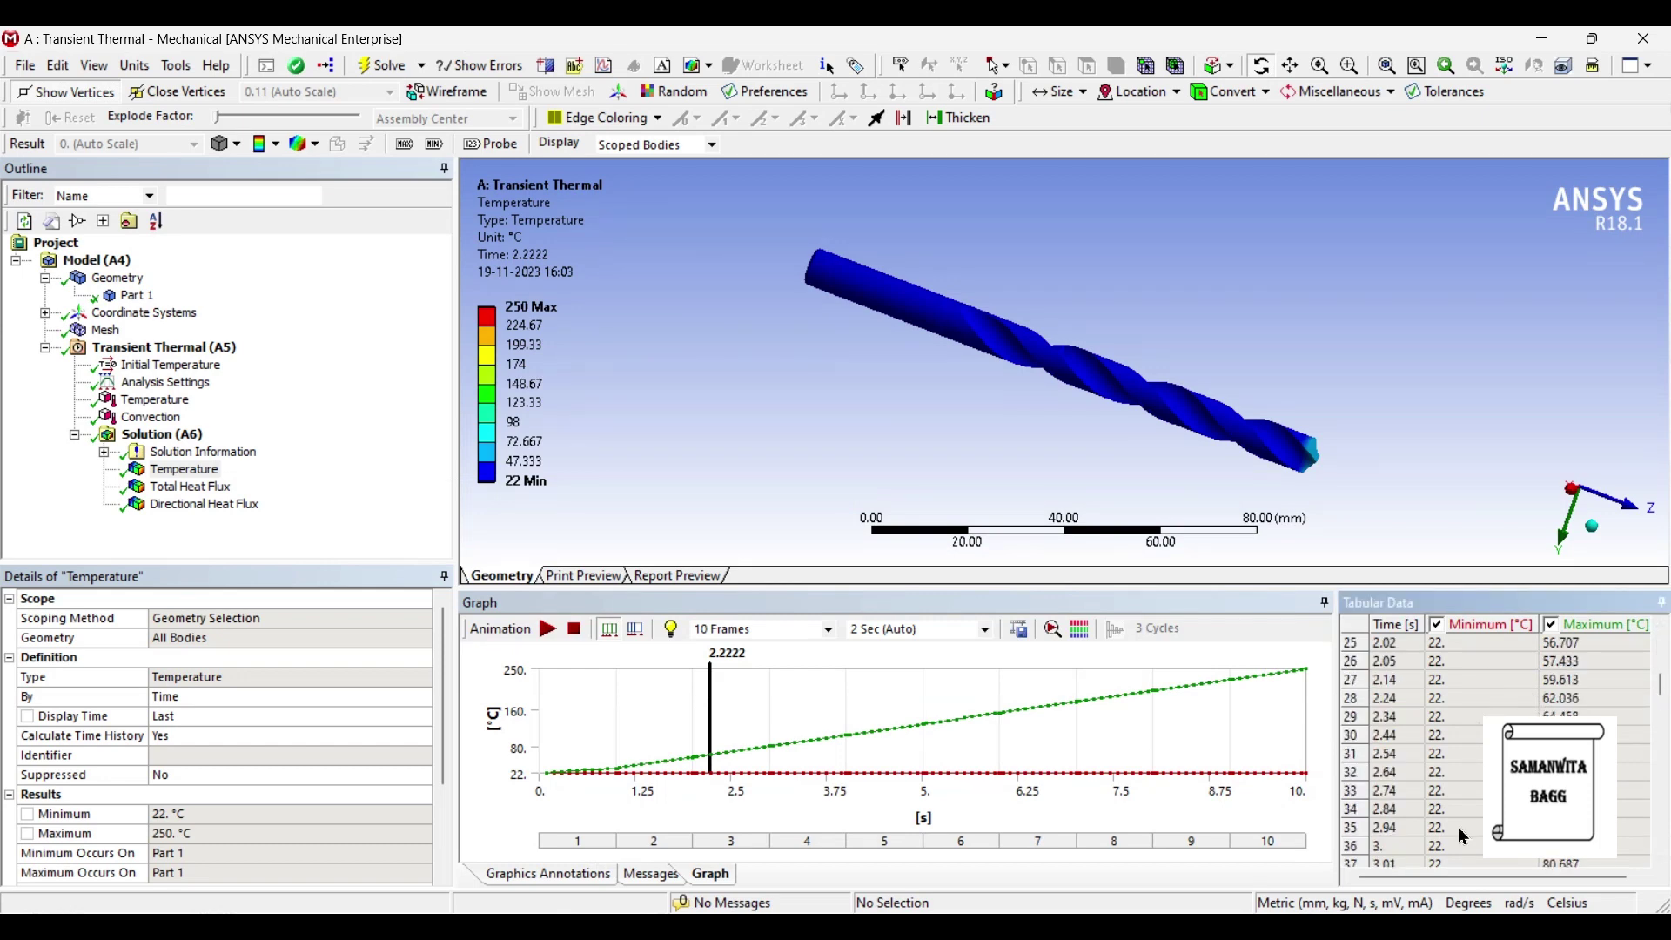
scroll(1439, 661, "up", 3)
left_click(1438, 625)
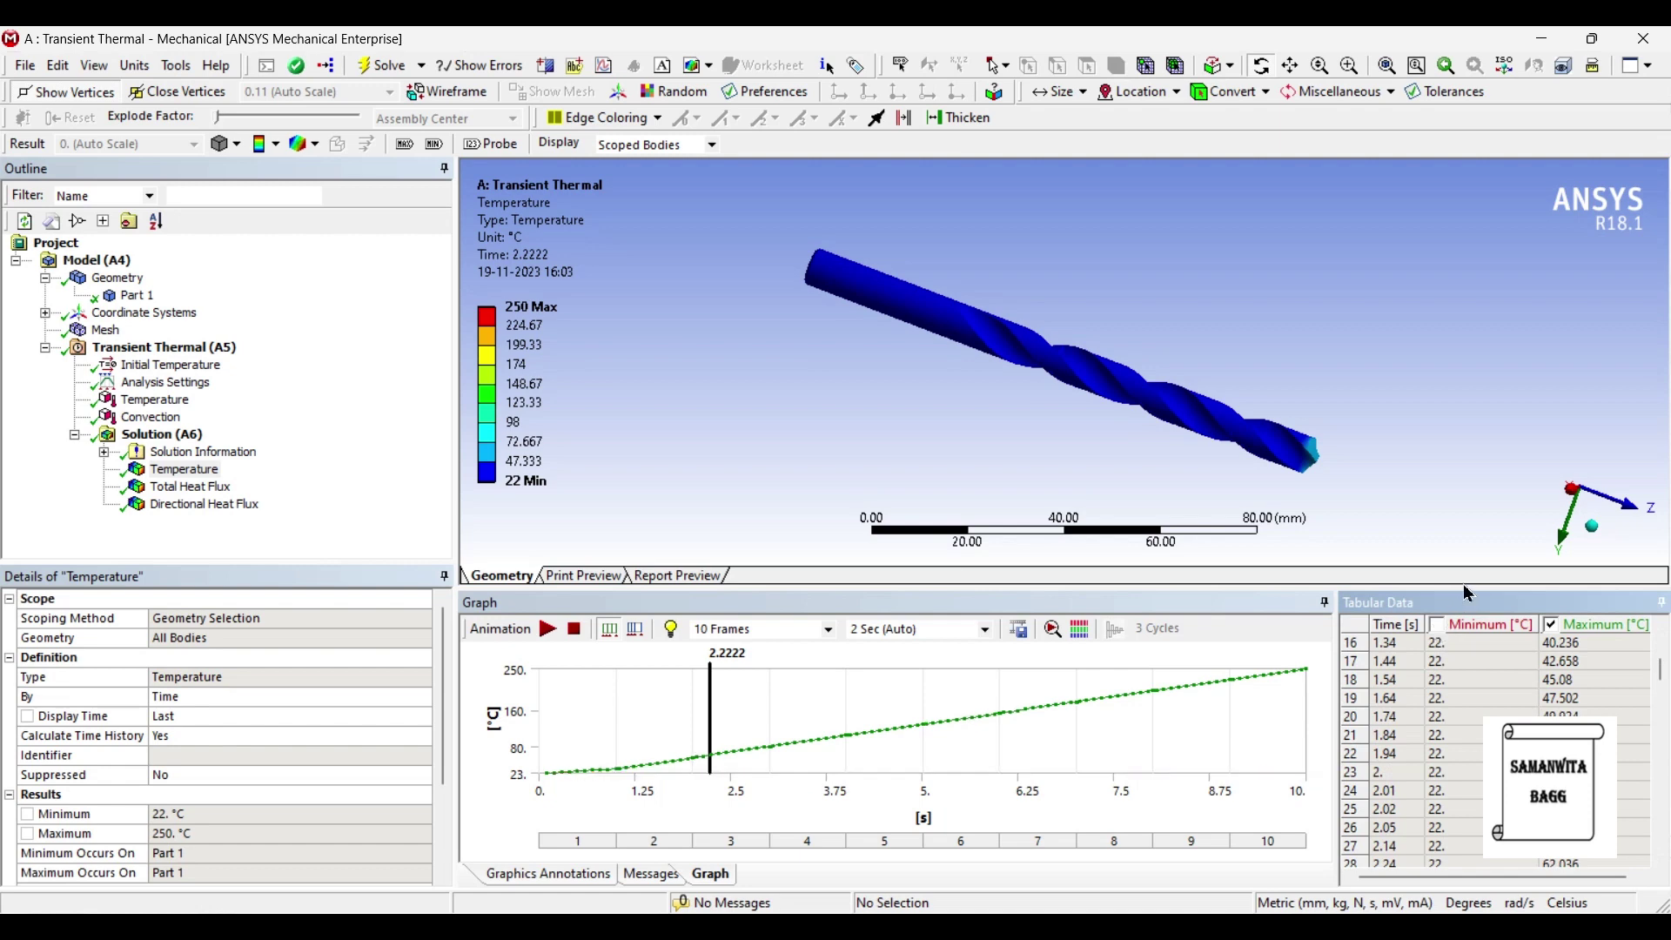
scroll(1515, 690, "up", 5)
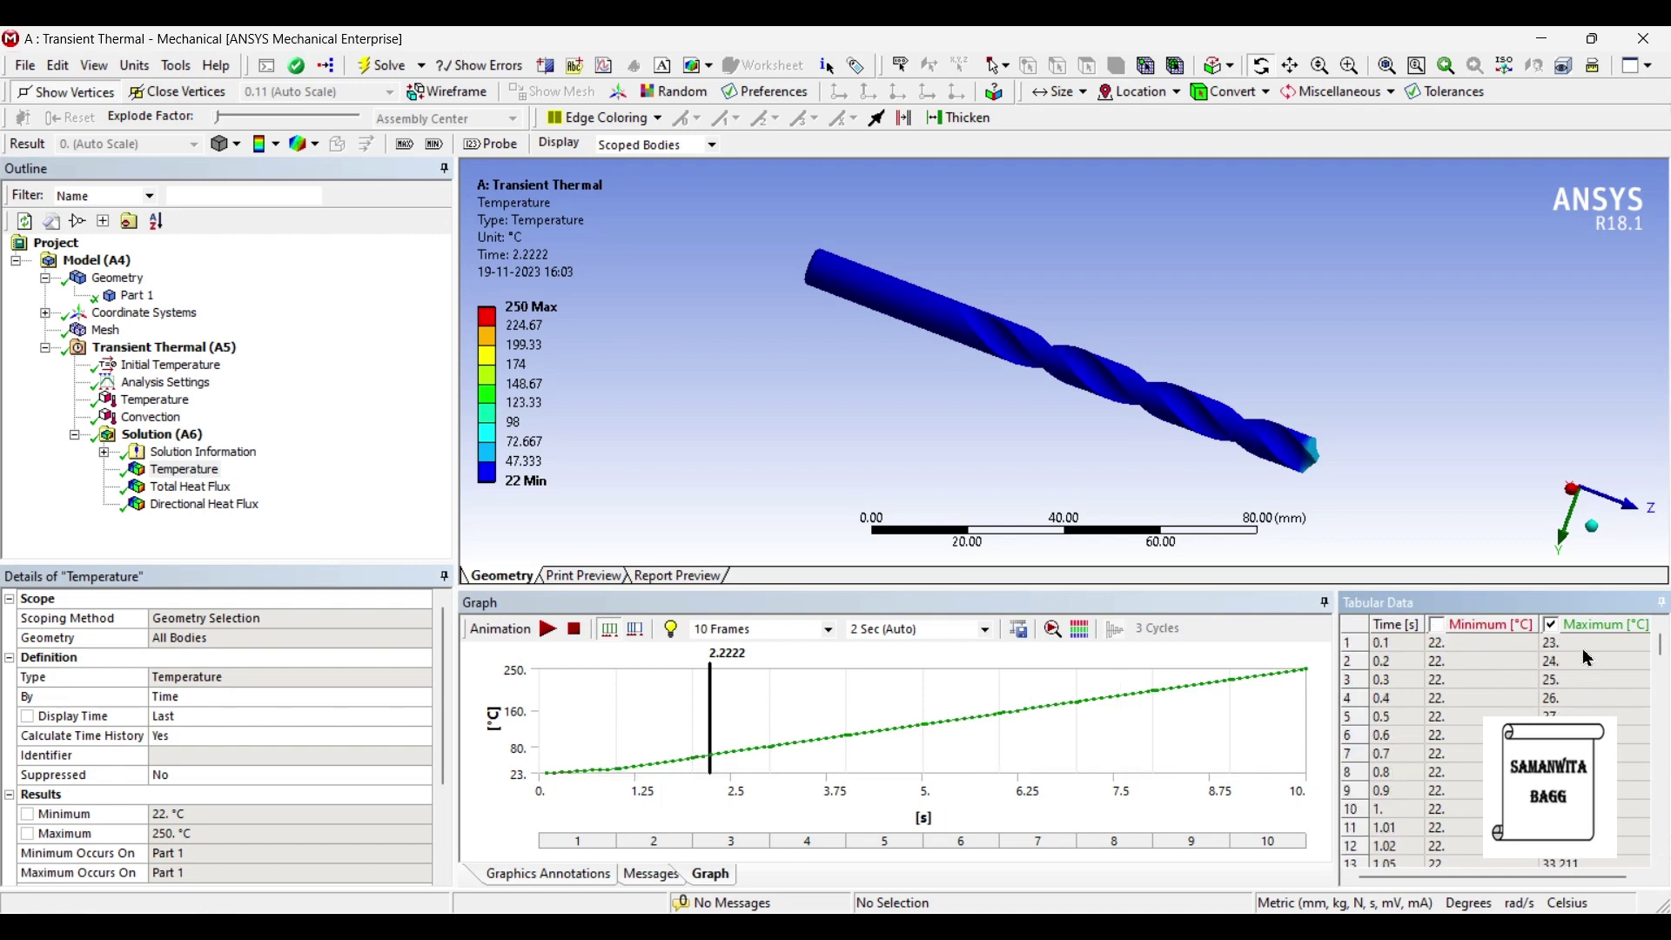
Step: Examine the tabulated maximum temperatures through the 10 s time history, and dismiss the text-file export without saving
scroll(1582, 650, "down", 9)
scroll(1402, 673, "down", 2)
scroll(1425, 665, "down", 14)
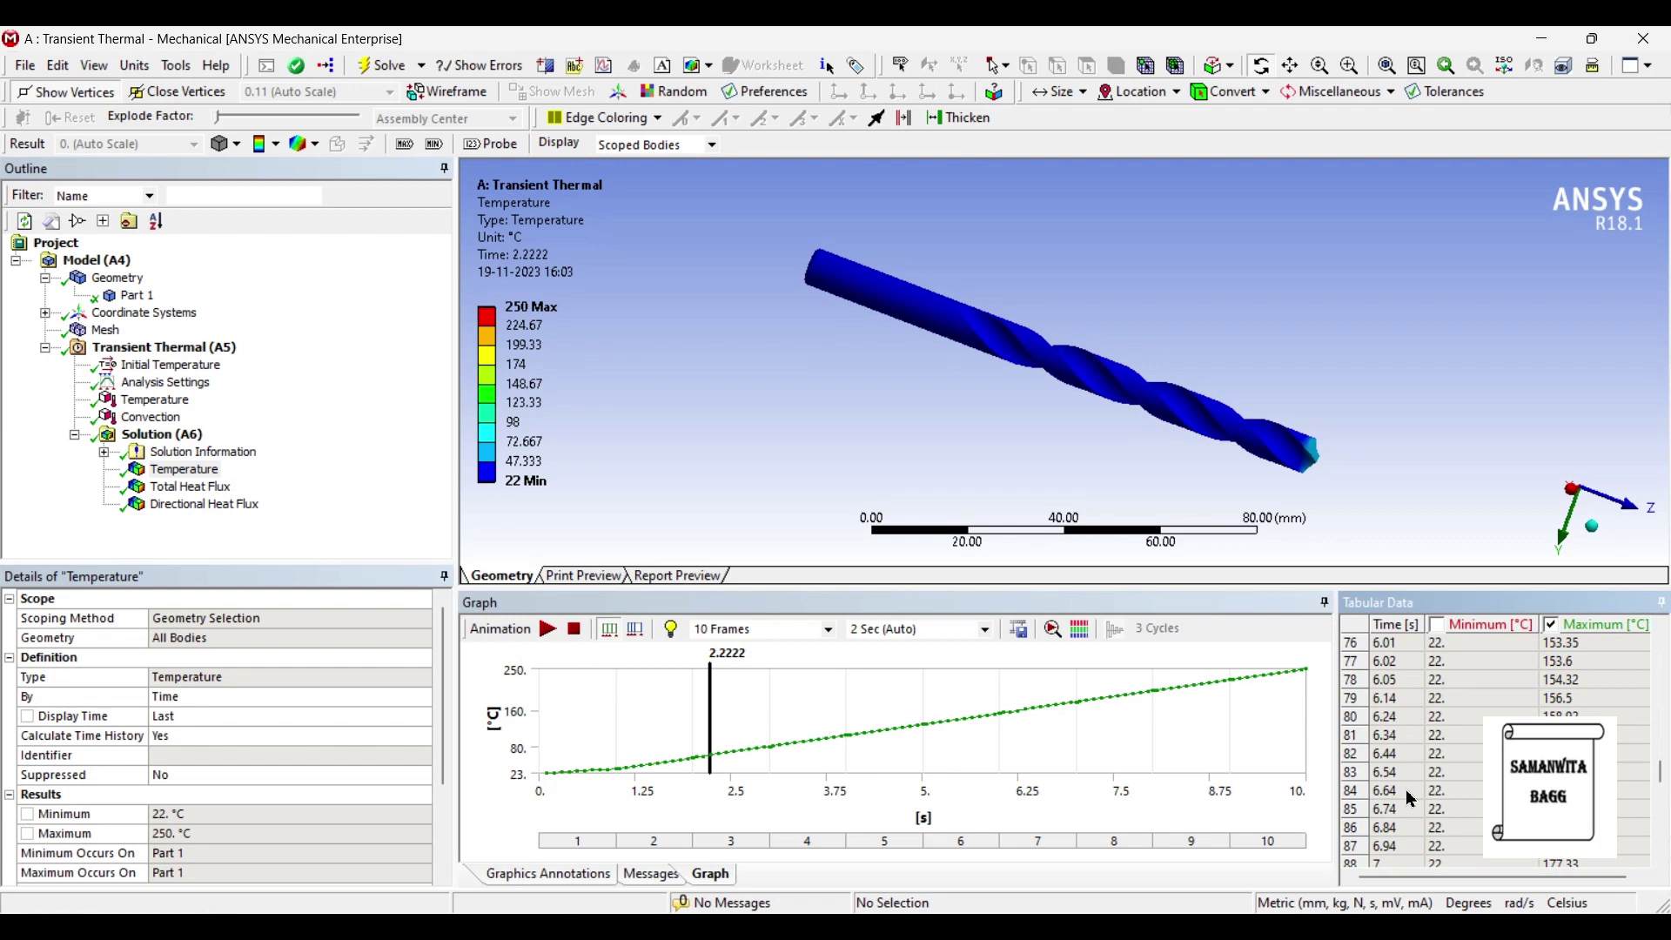
scroll(1634, 729, "down", 13)
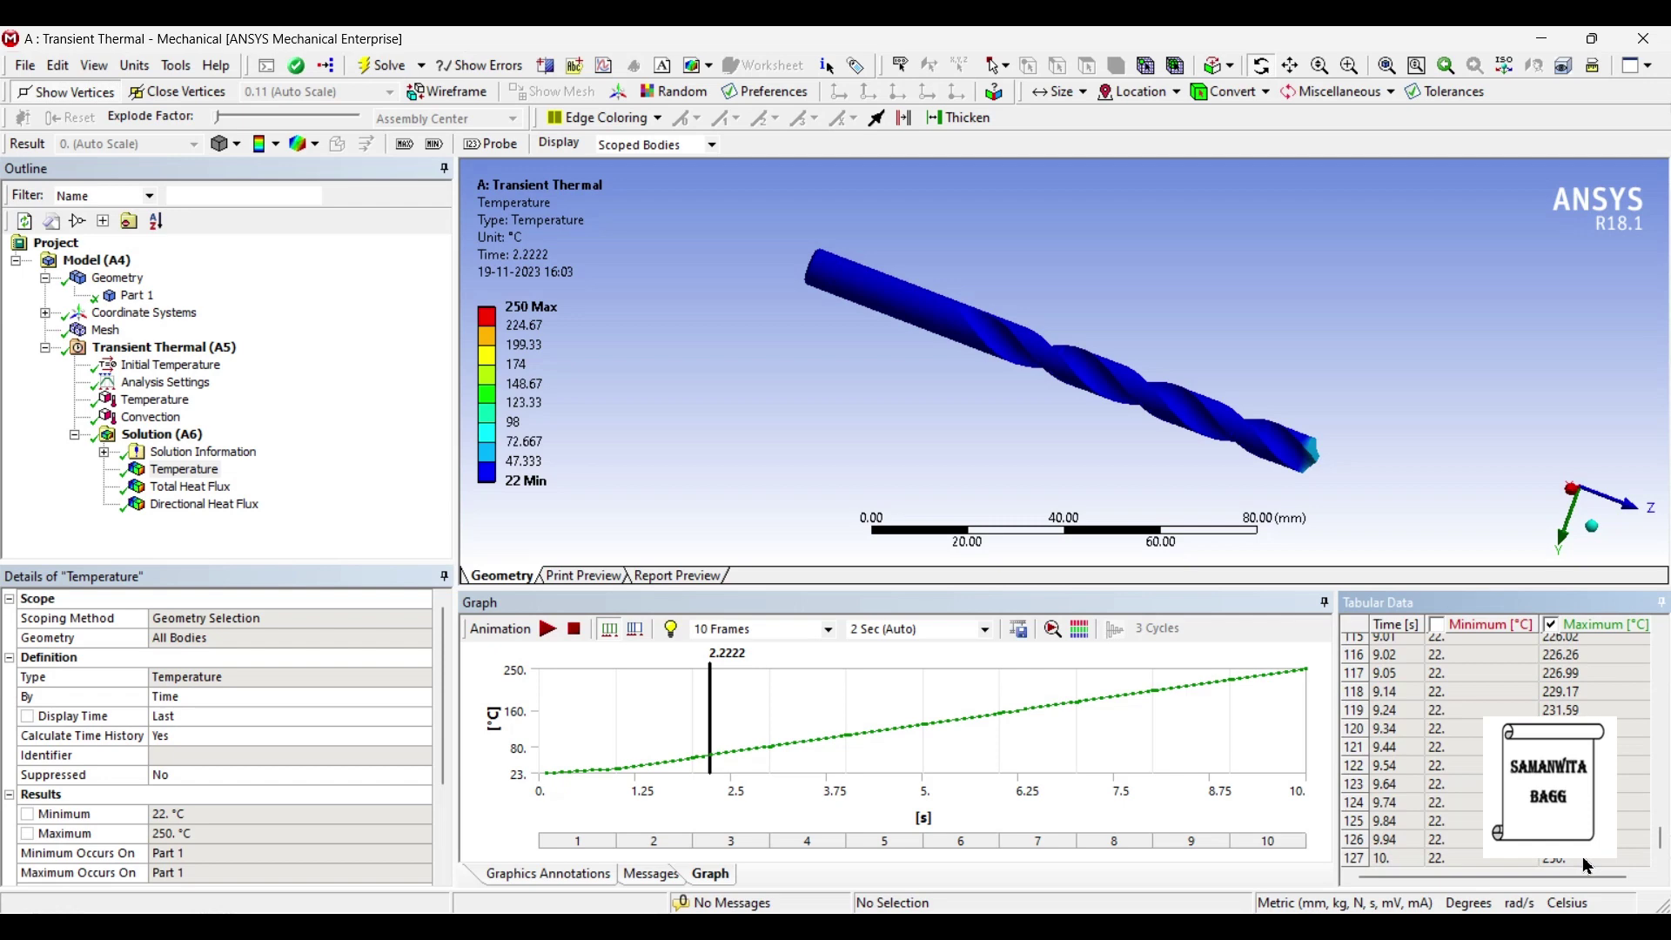
scroll(1588, 866, "up", 20)
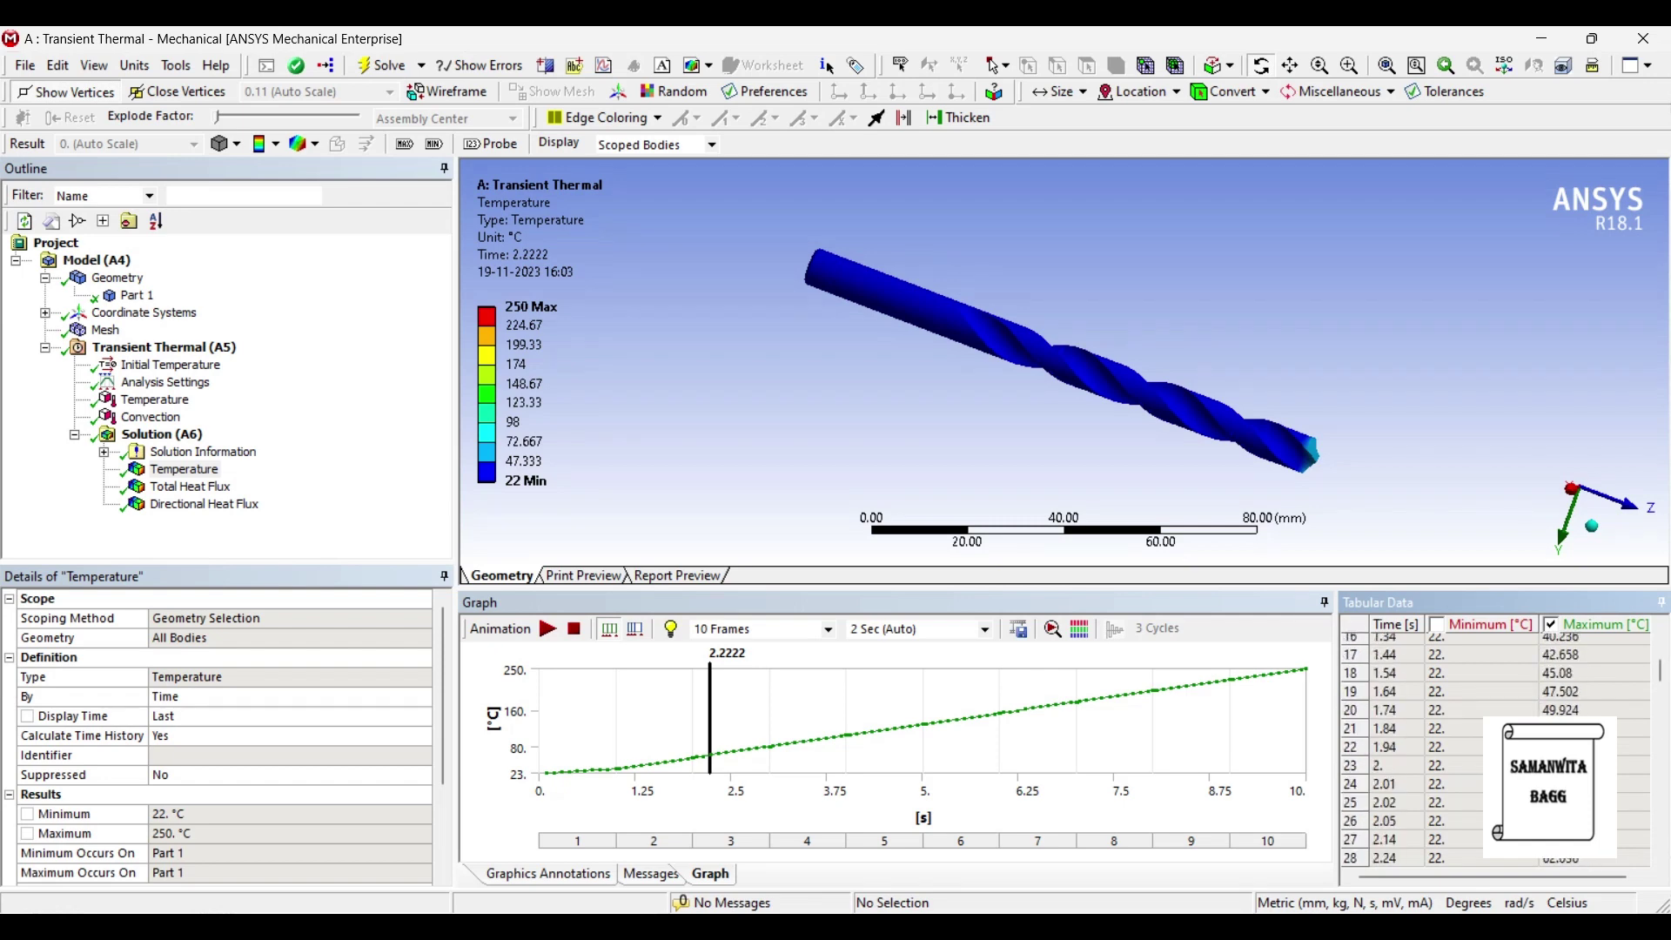
scroll(1497, 749, "up", 12)
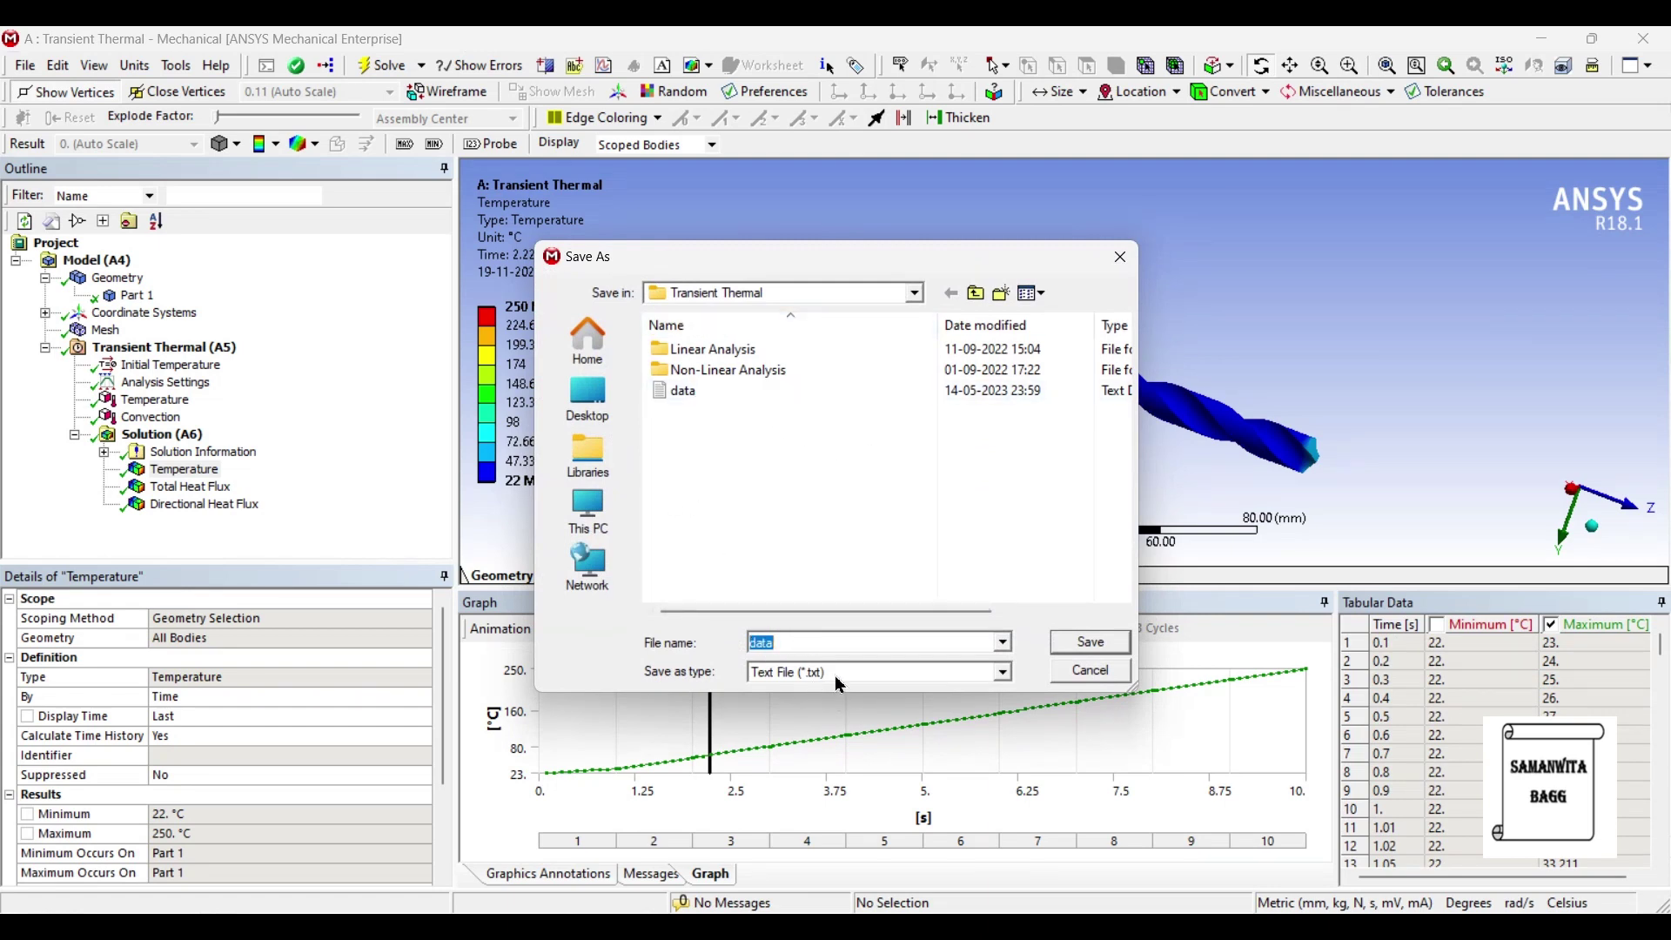
left_click(1092, 671)
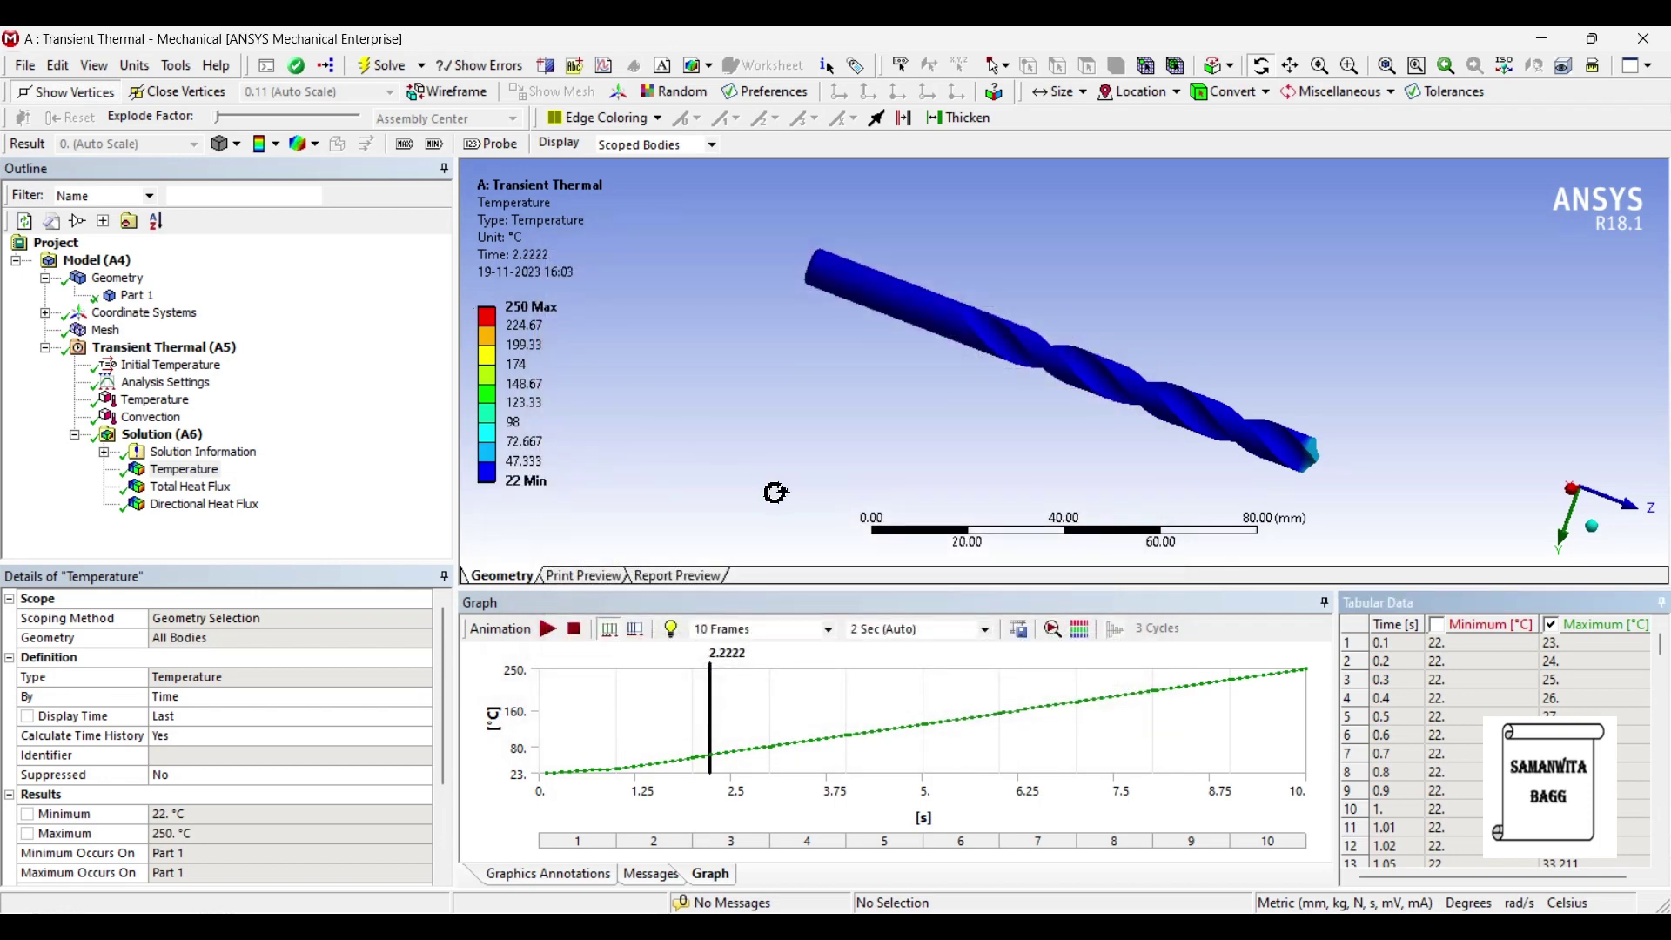
Step: Display the Total Heat Flux result with only its maximum curve plotted, and animate it over time
left_click(191, 486)
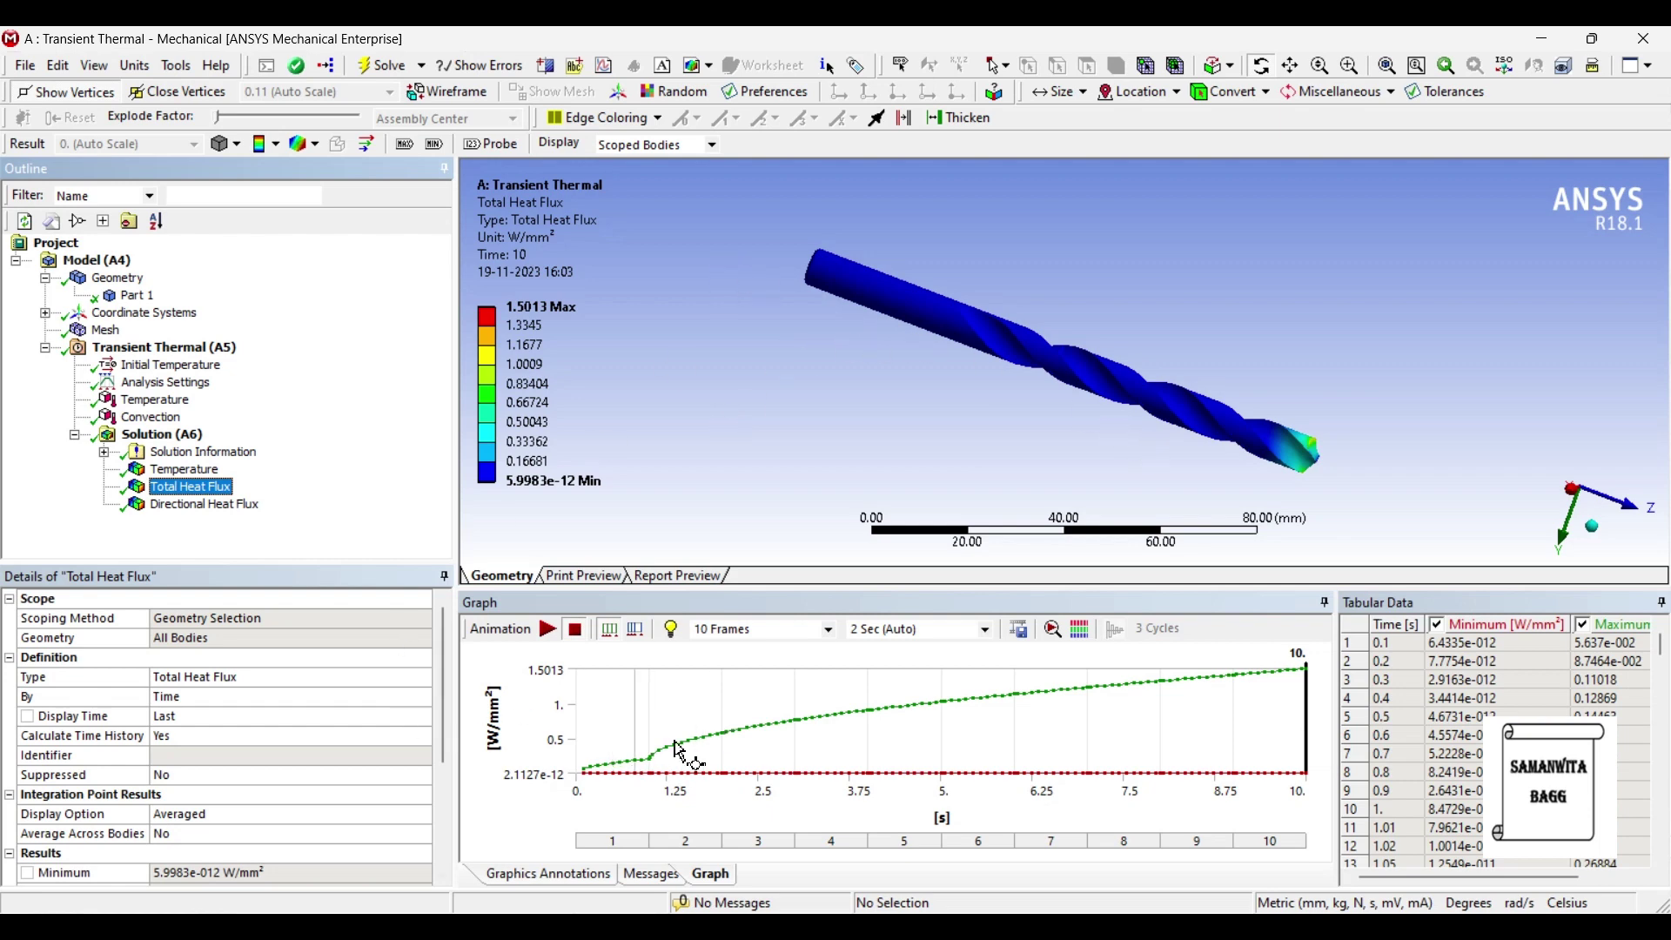
left_click(1437, 625)
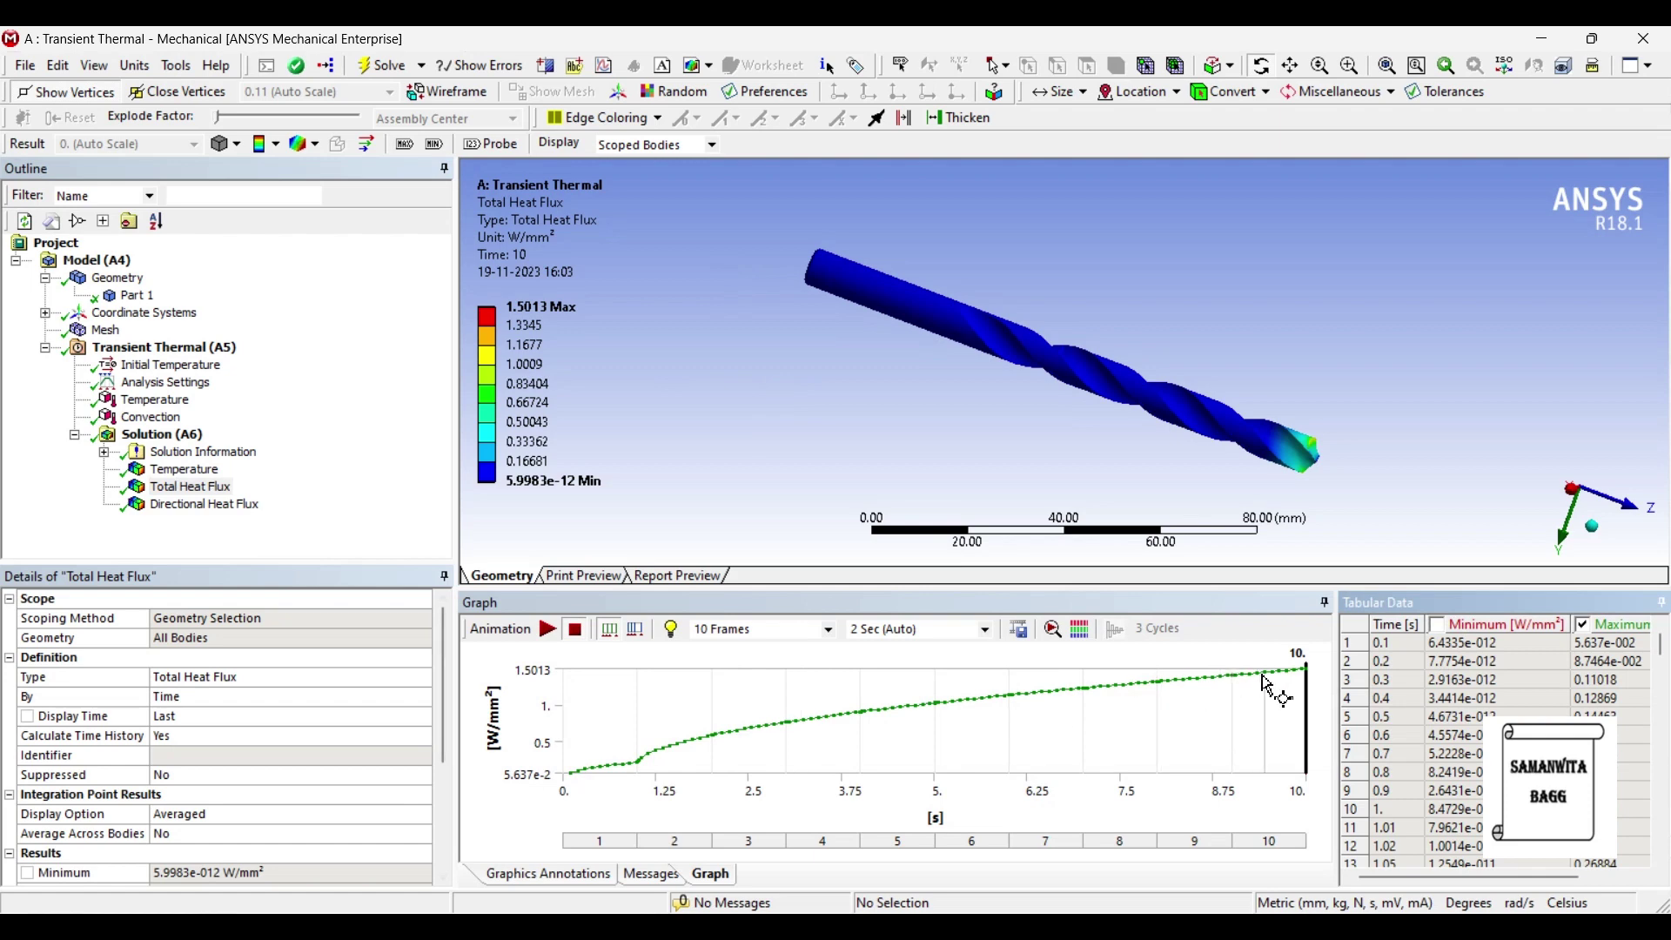
left_click(547, 632)
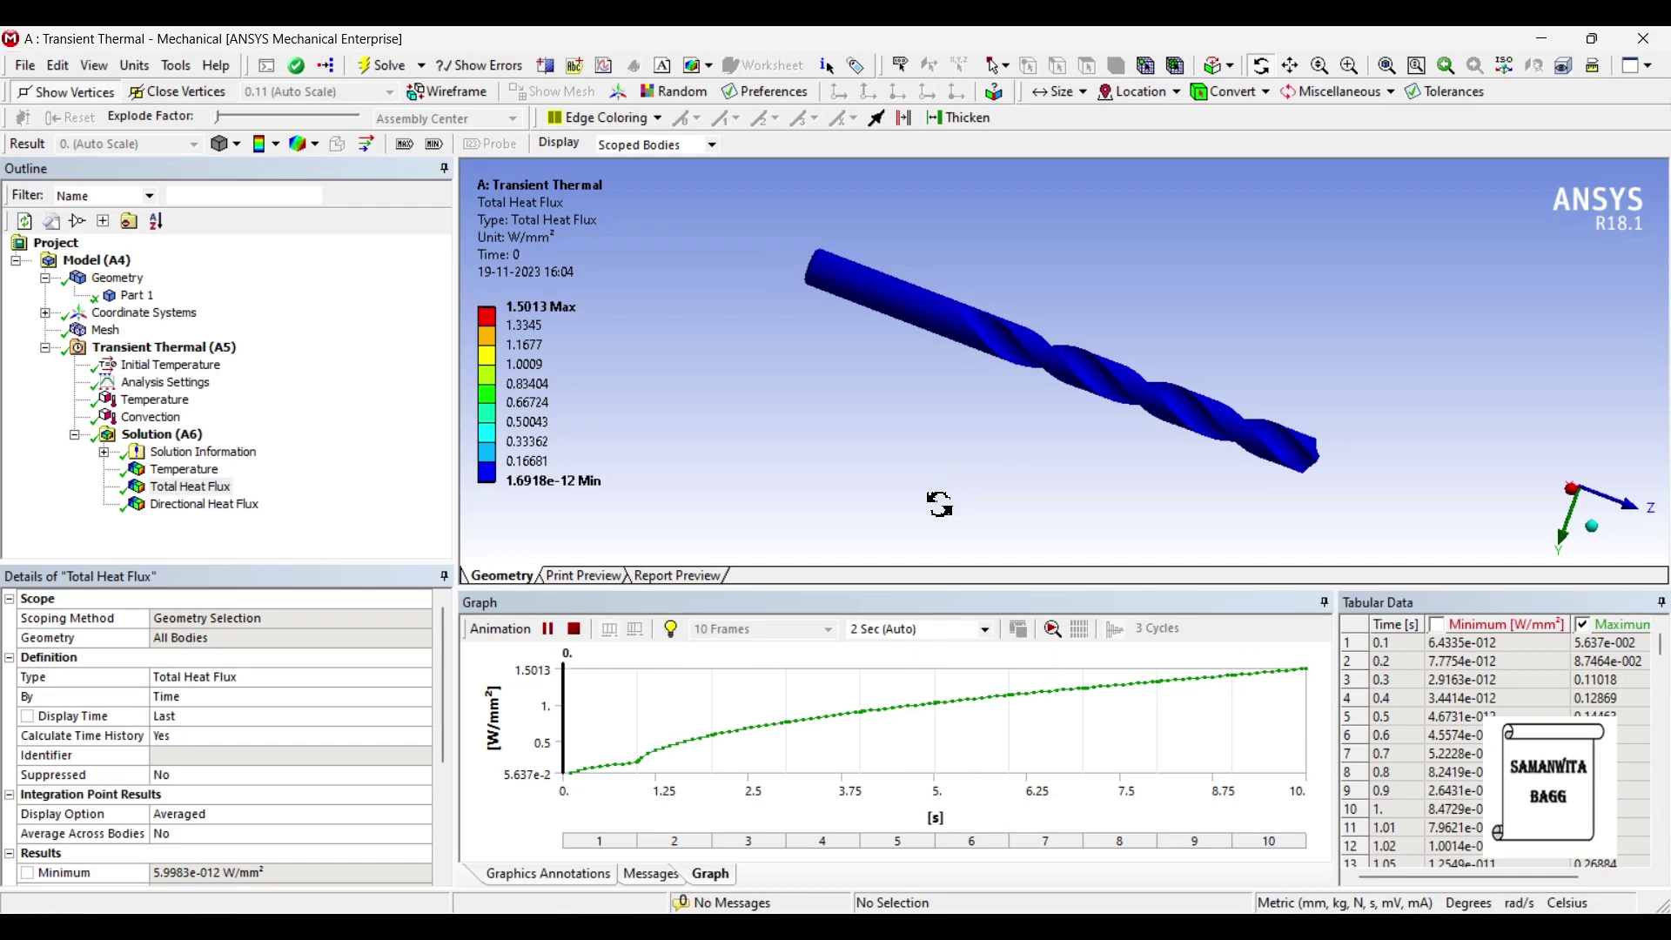
left_click(547, 631)
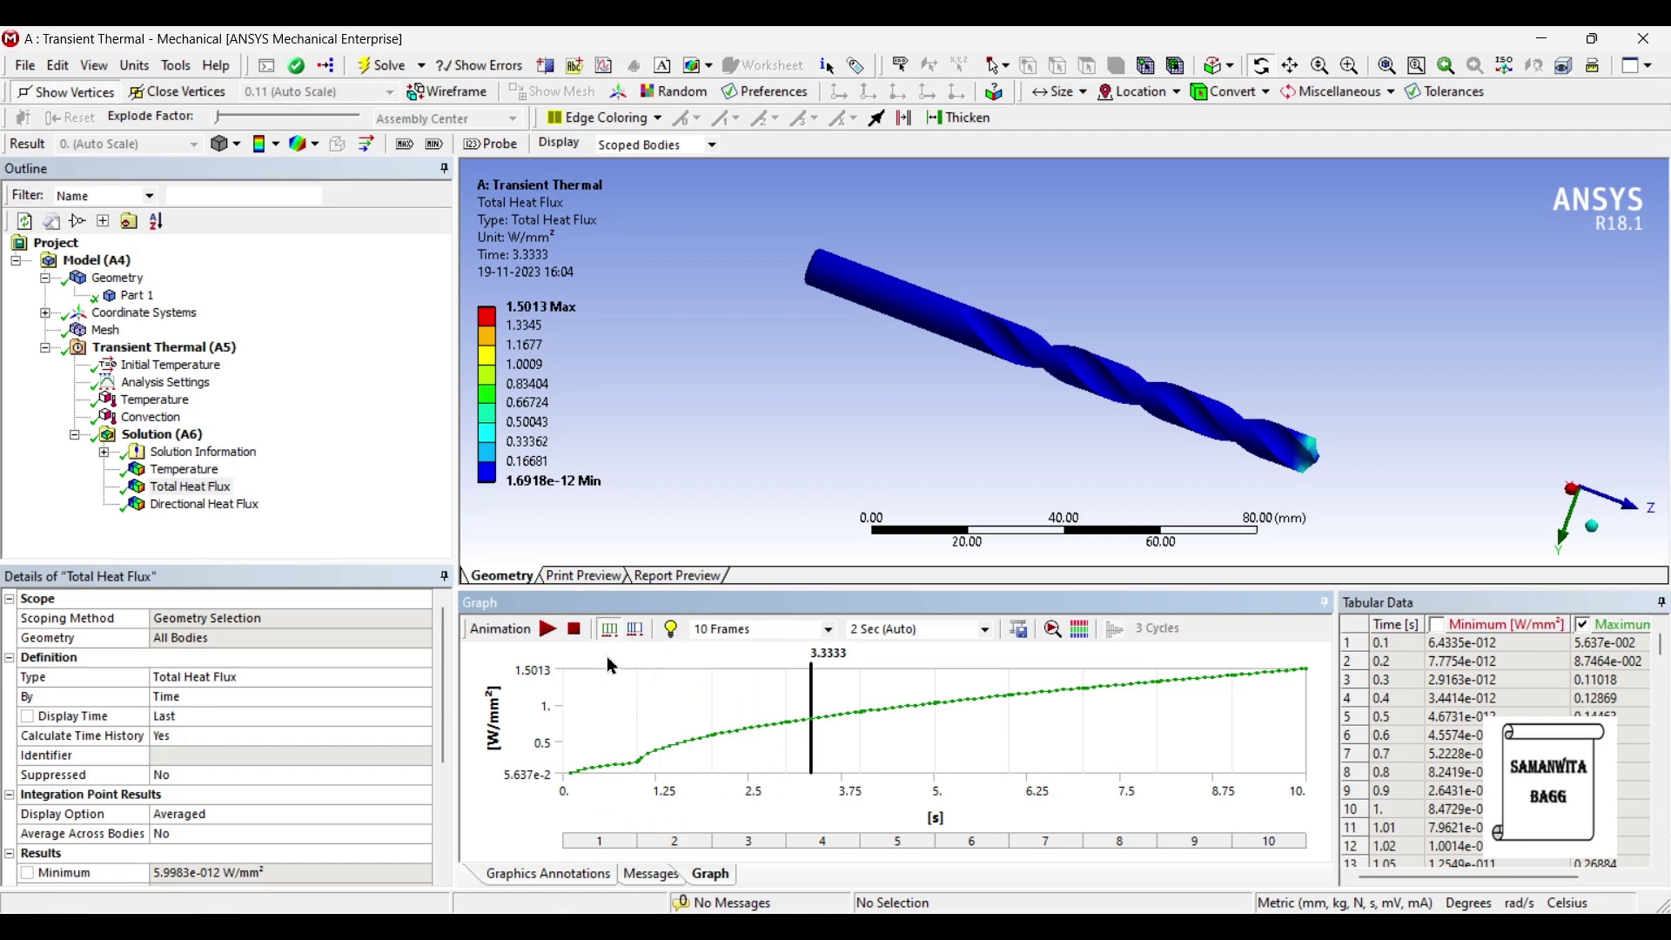
left_click(547, 631)
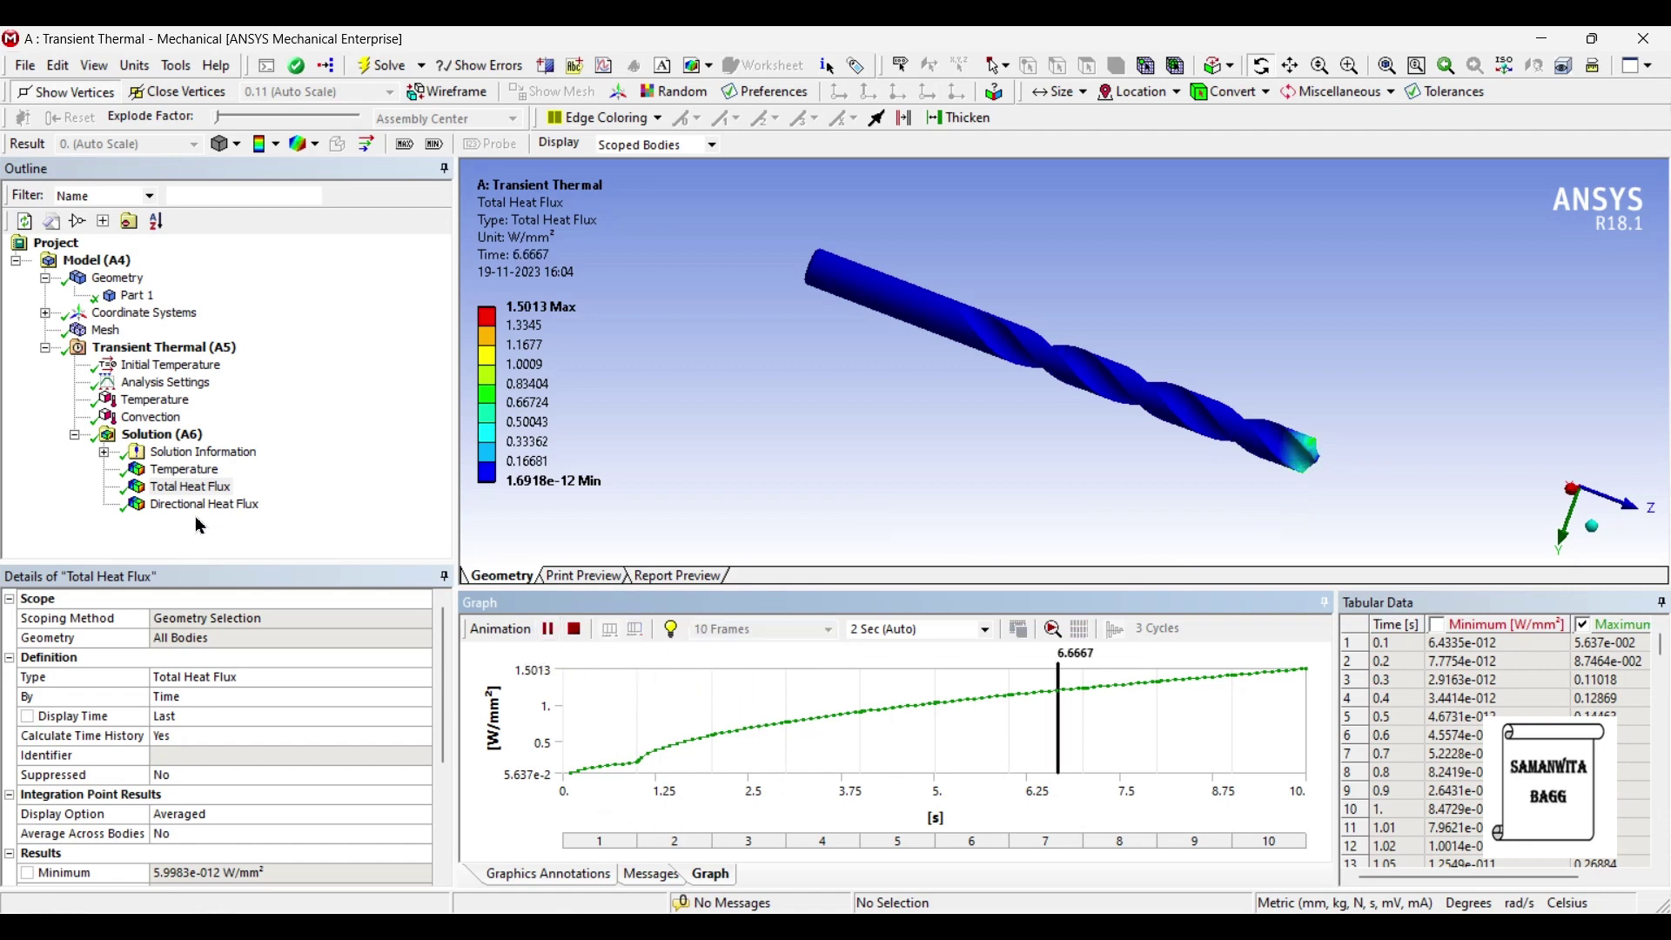
left_click(547, 630)
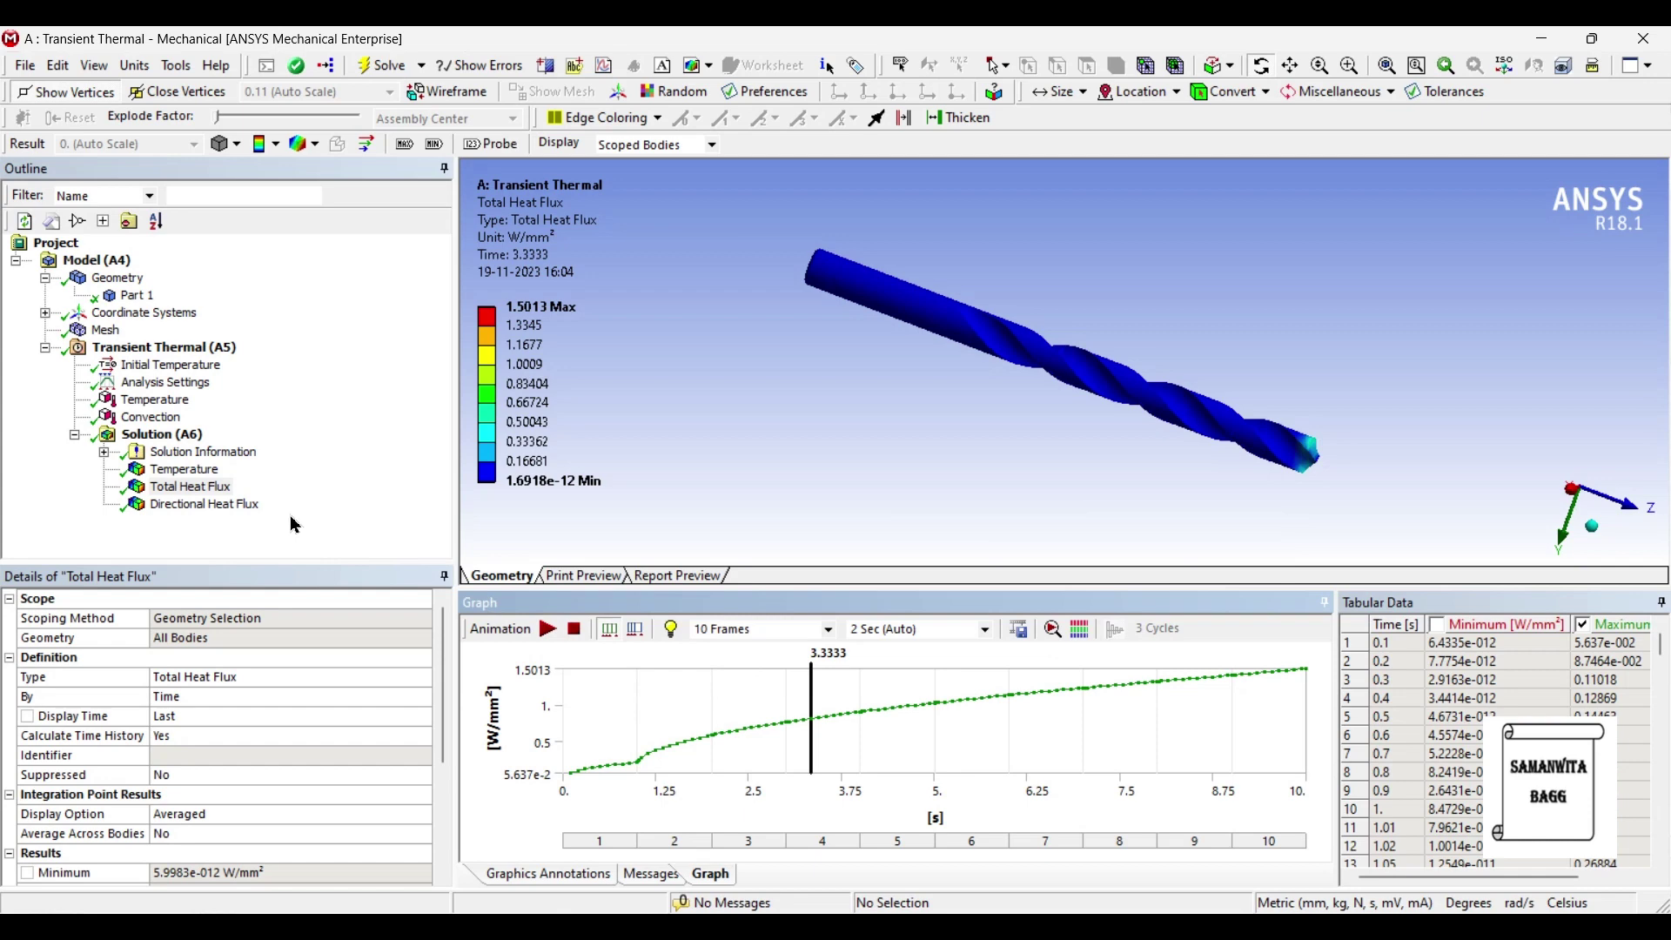
Step: Display the Directional Heat Flux result with only its minimum curve plotted, and animate it over time
left_click(209, 505)
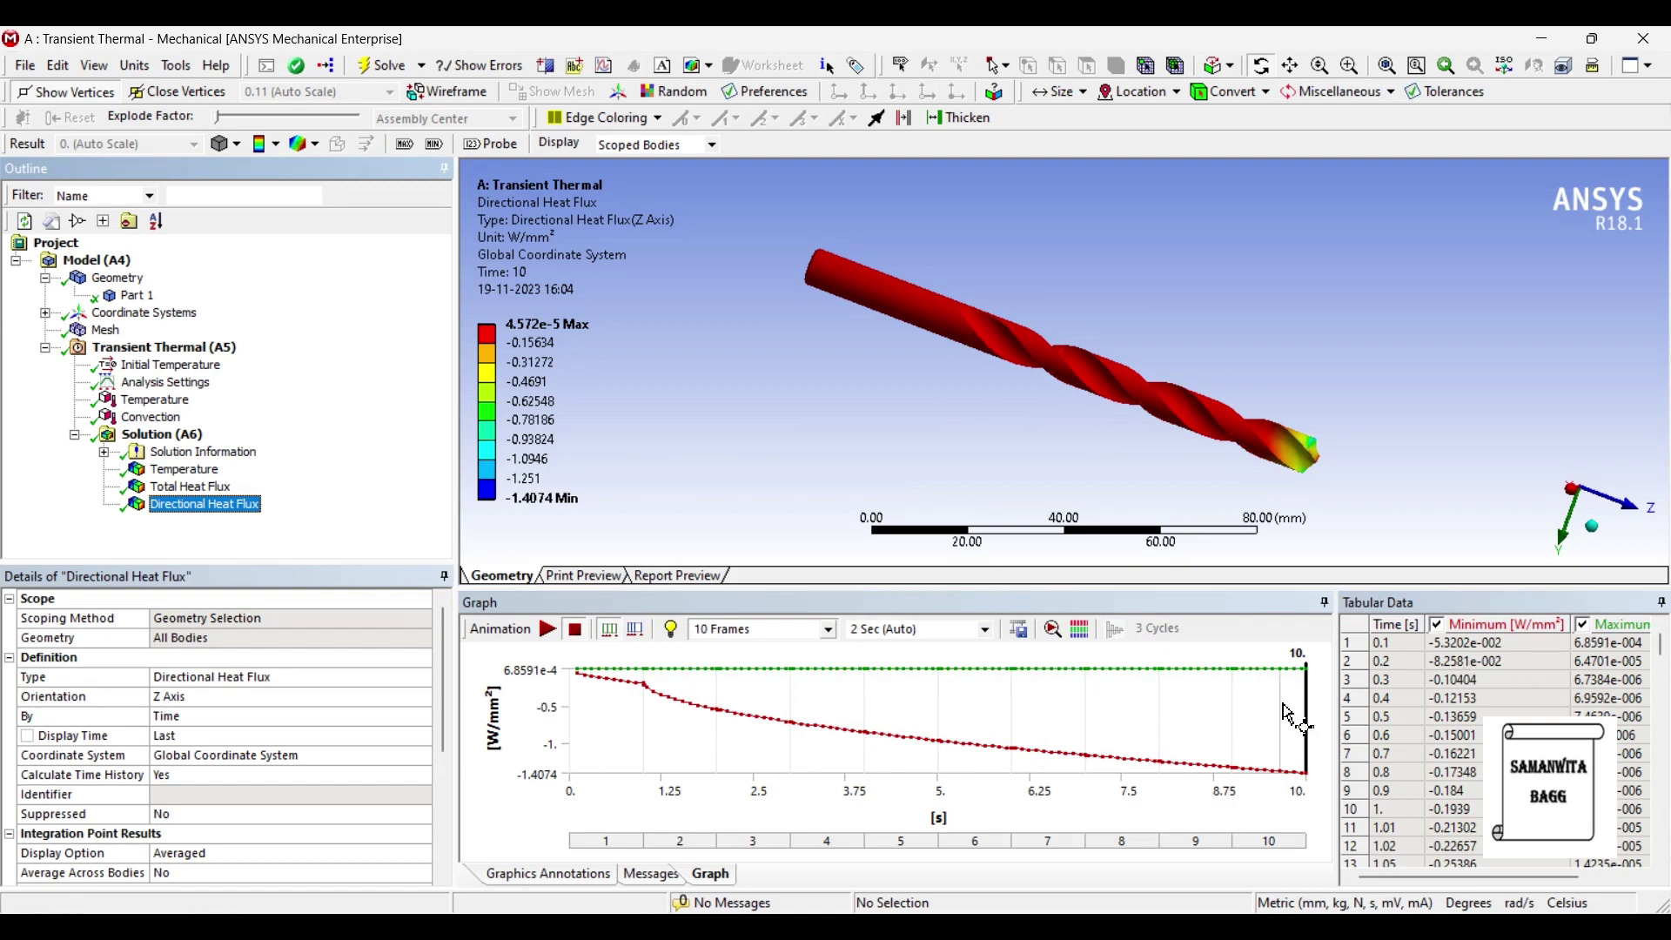
left_click(1584, 626)
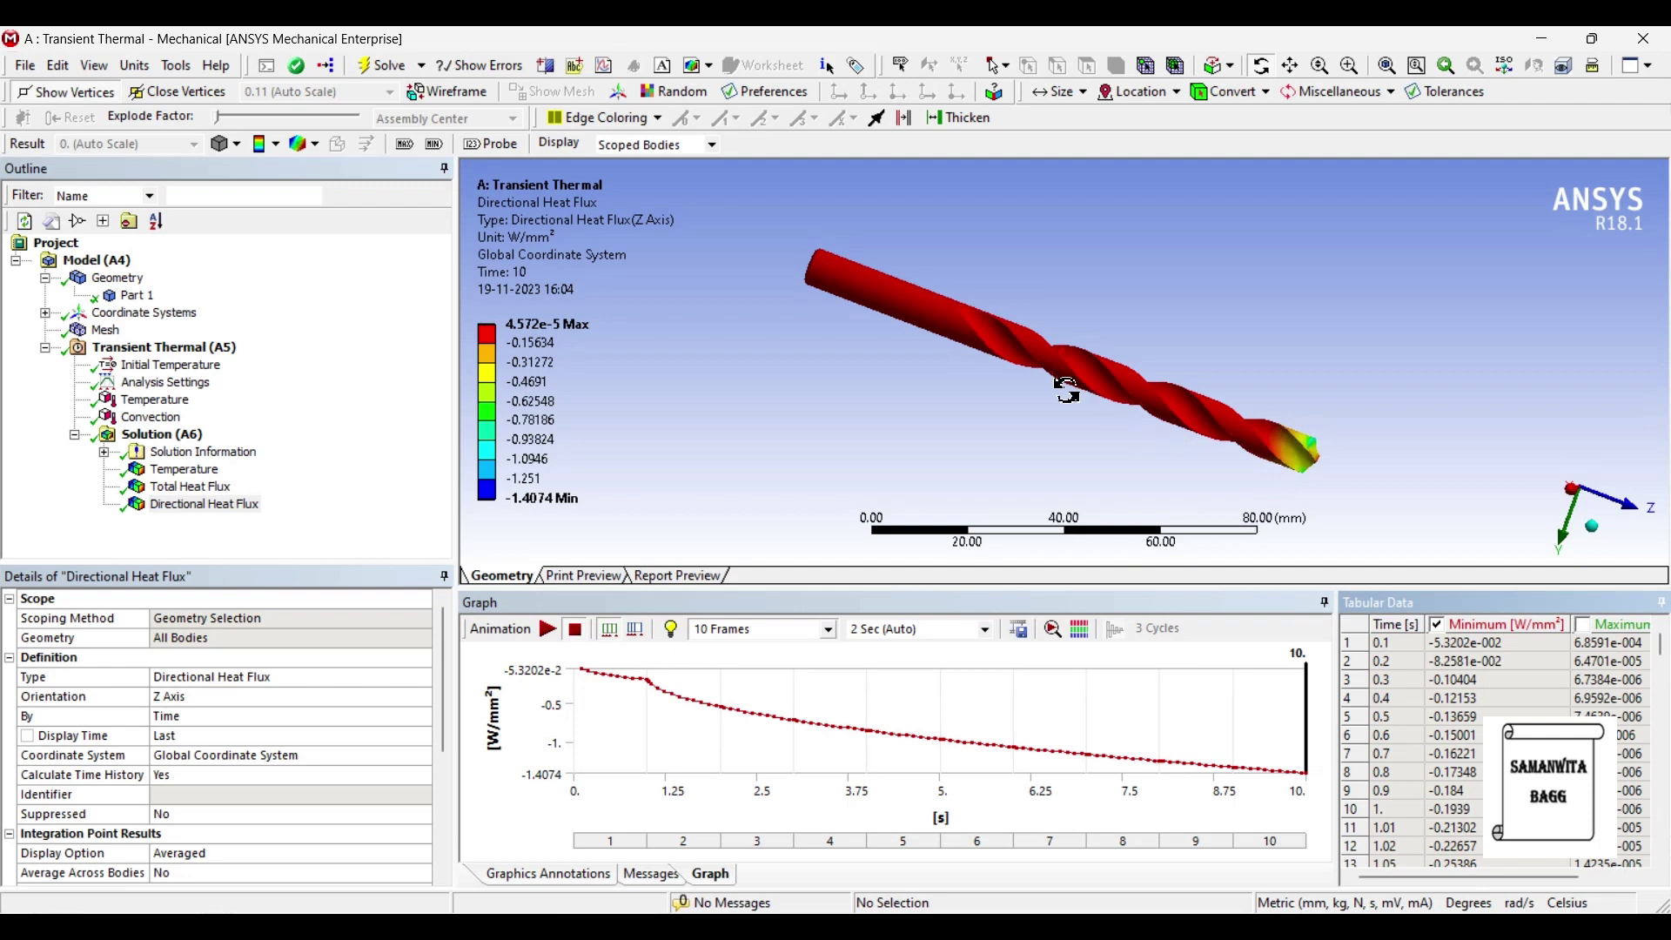
left_click(549, 632)
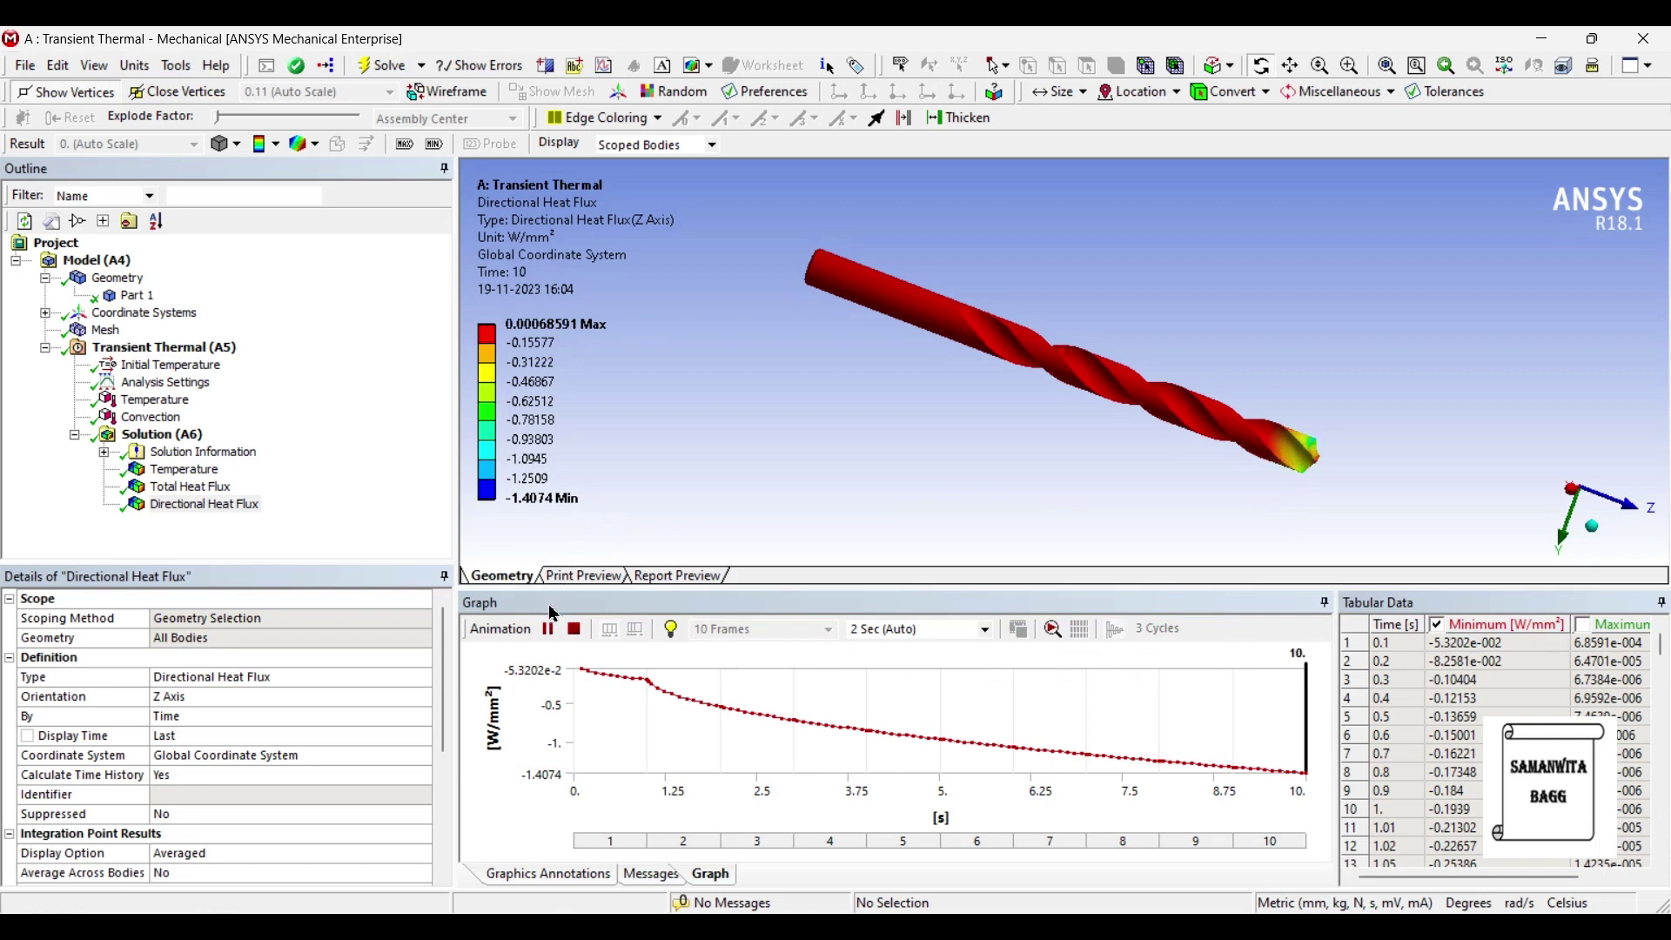
left_click(552, 635)
Step: Change the material assignment of Part 1, the drill bit, to Carbon Steel
left_click(184, 469)
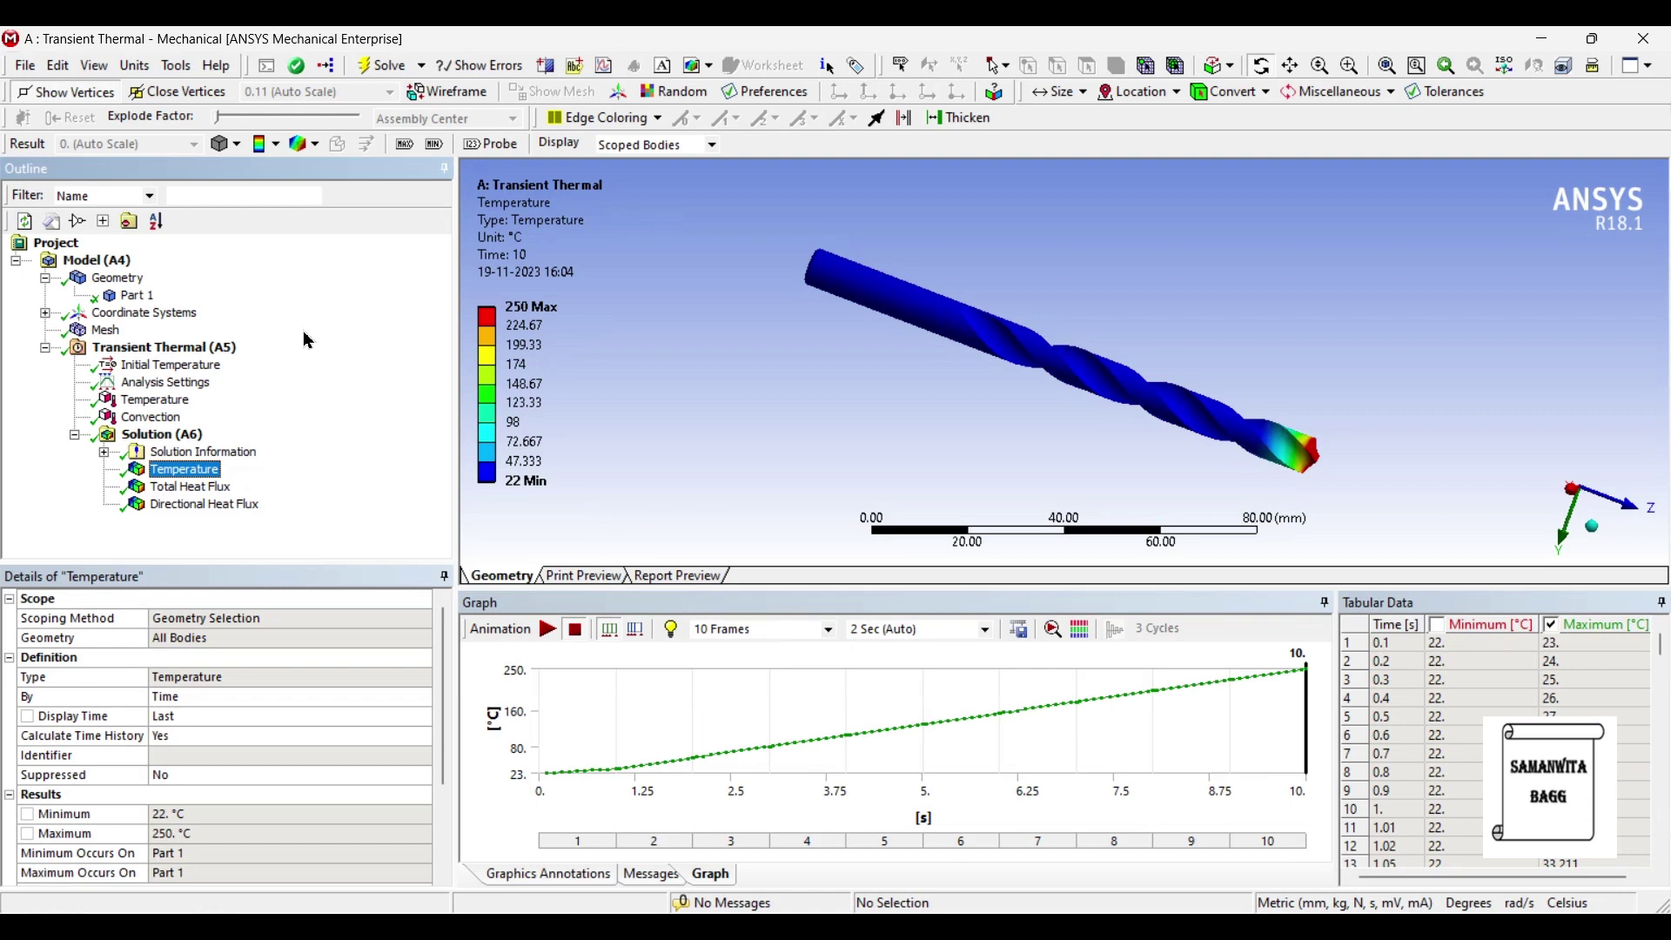
left_click(138, 295)
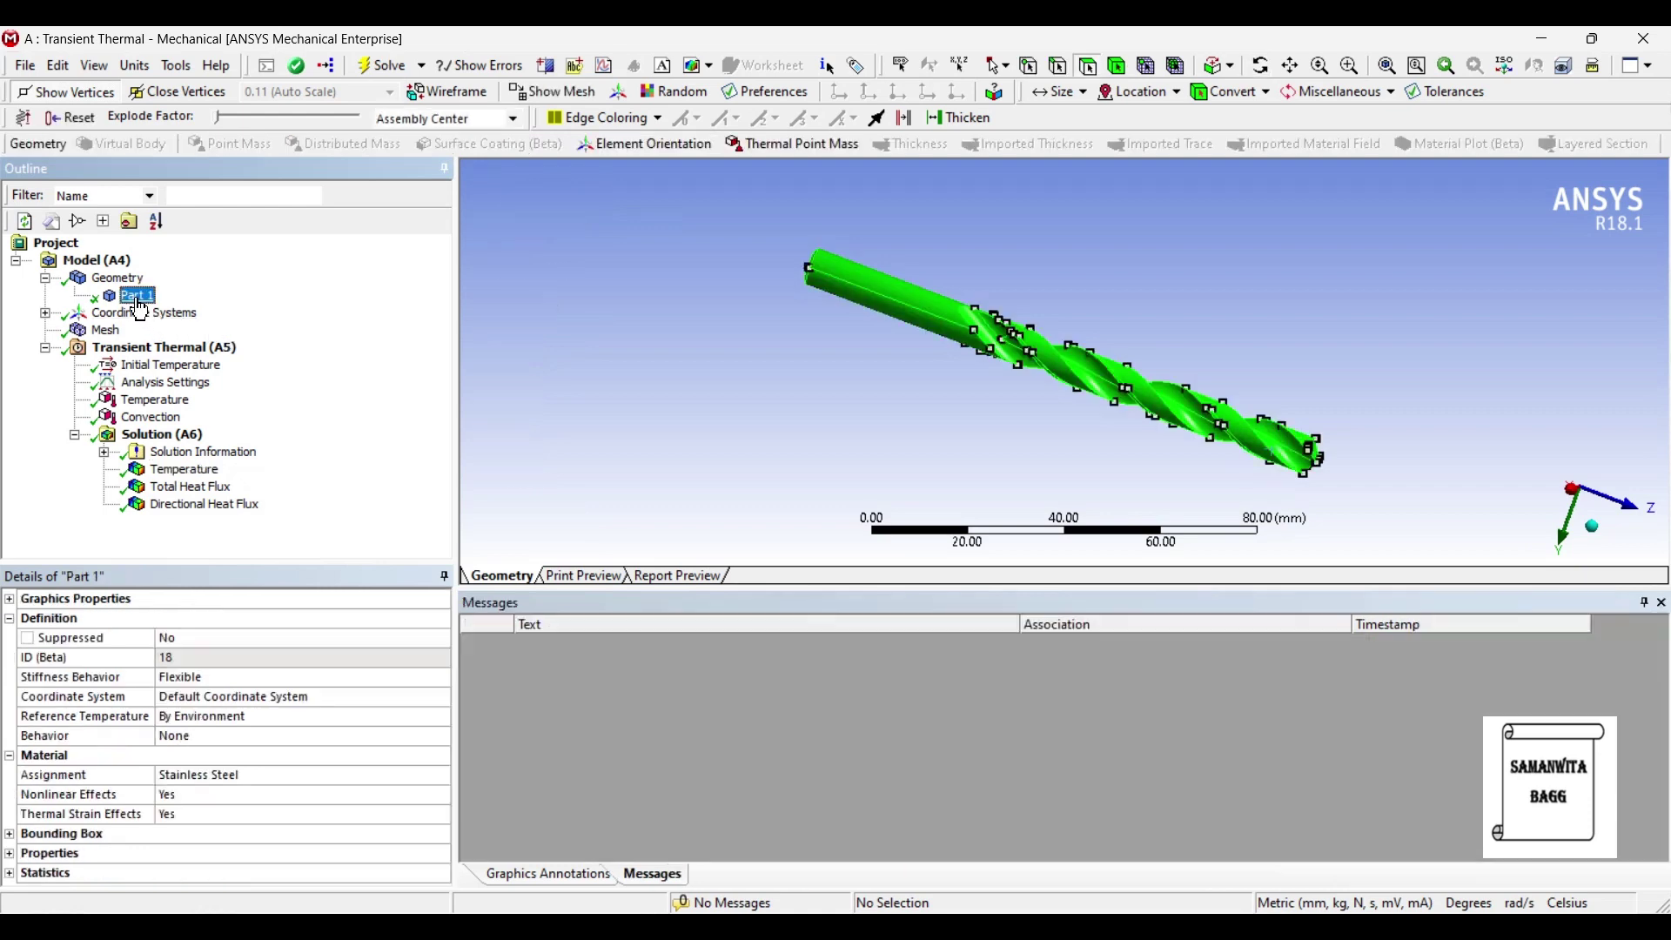
left_click(297, 779)
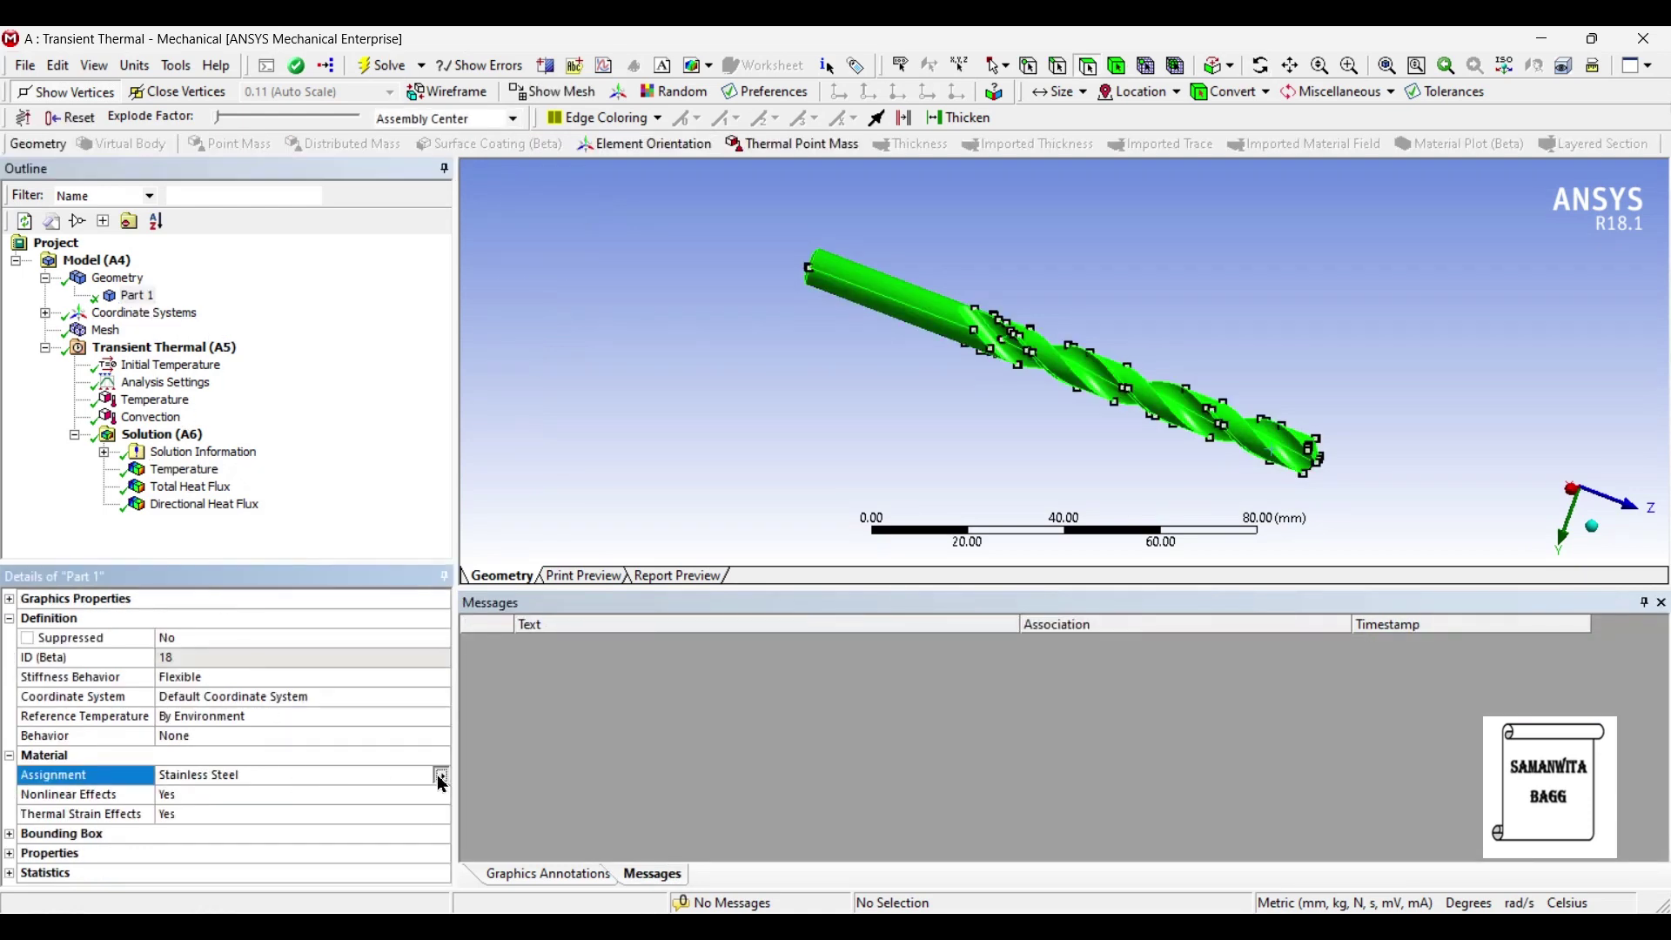
left_click(442, 774)
left_click(523, 888)
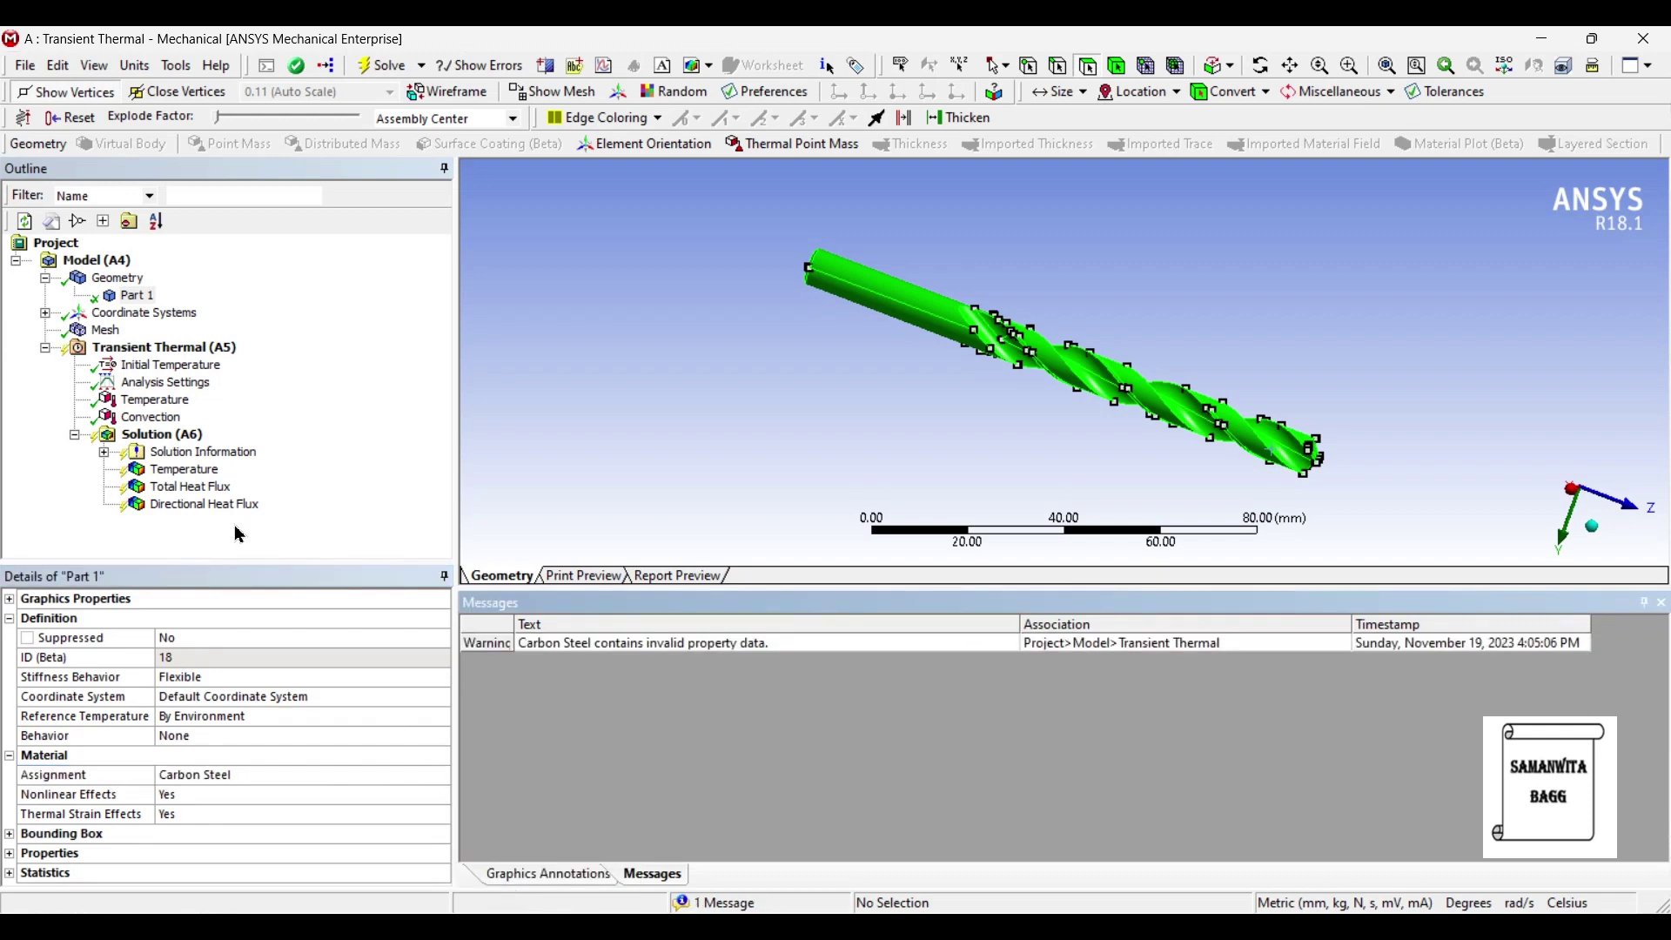
Step: Solve the transient thermal analysis again with the new material and display the Temperature result
left_click(186, 438)
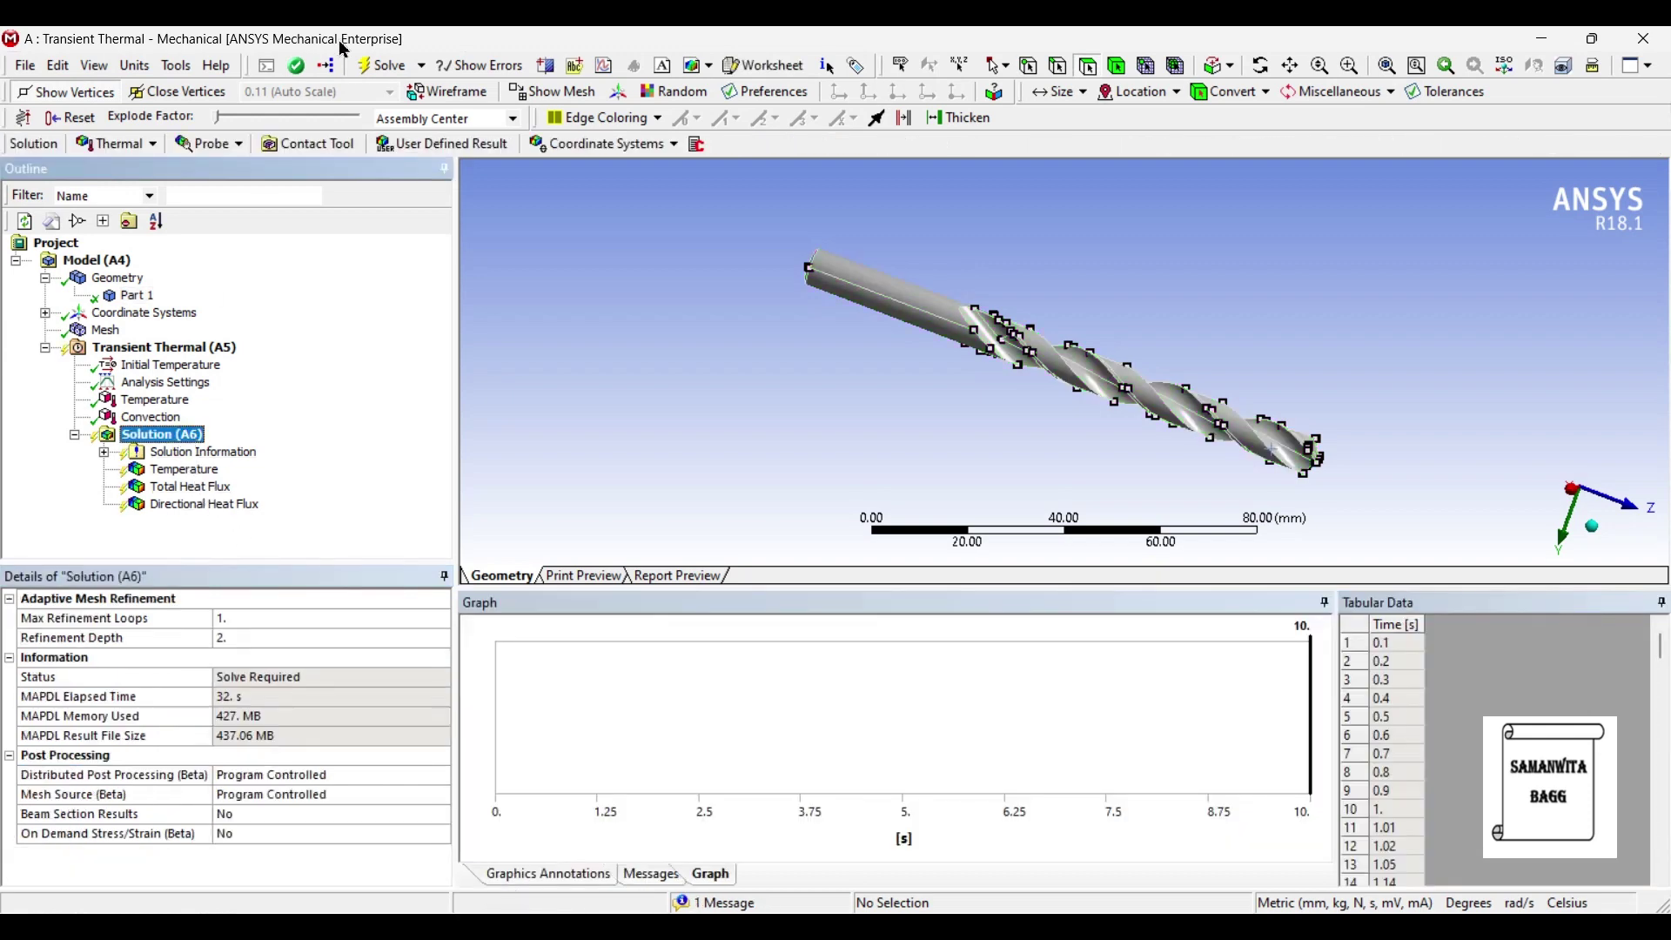
left_click(382, 63)
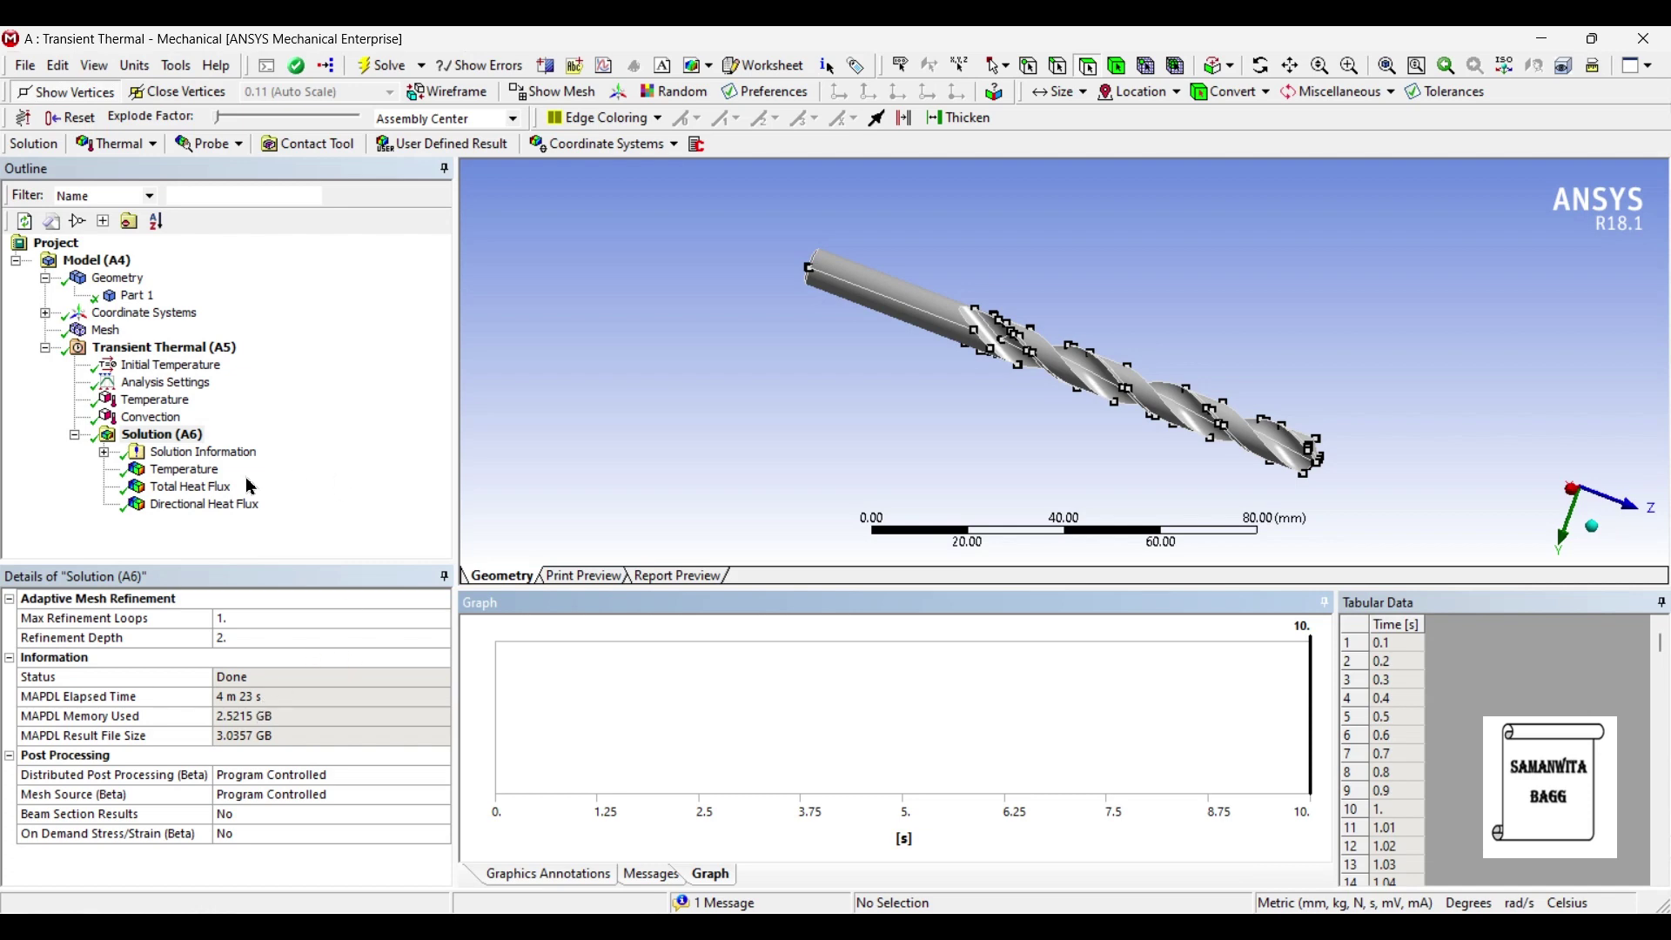
left_click(184, 469)
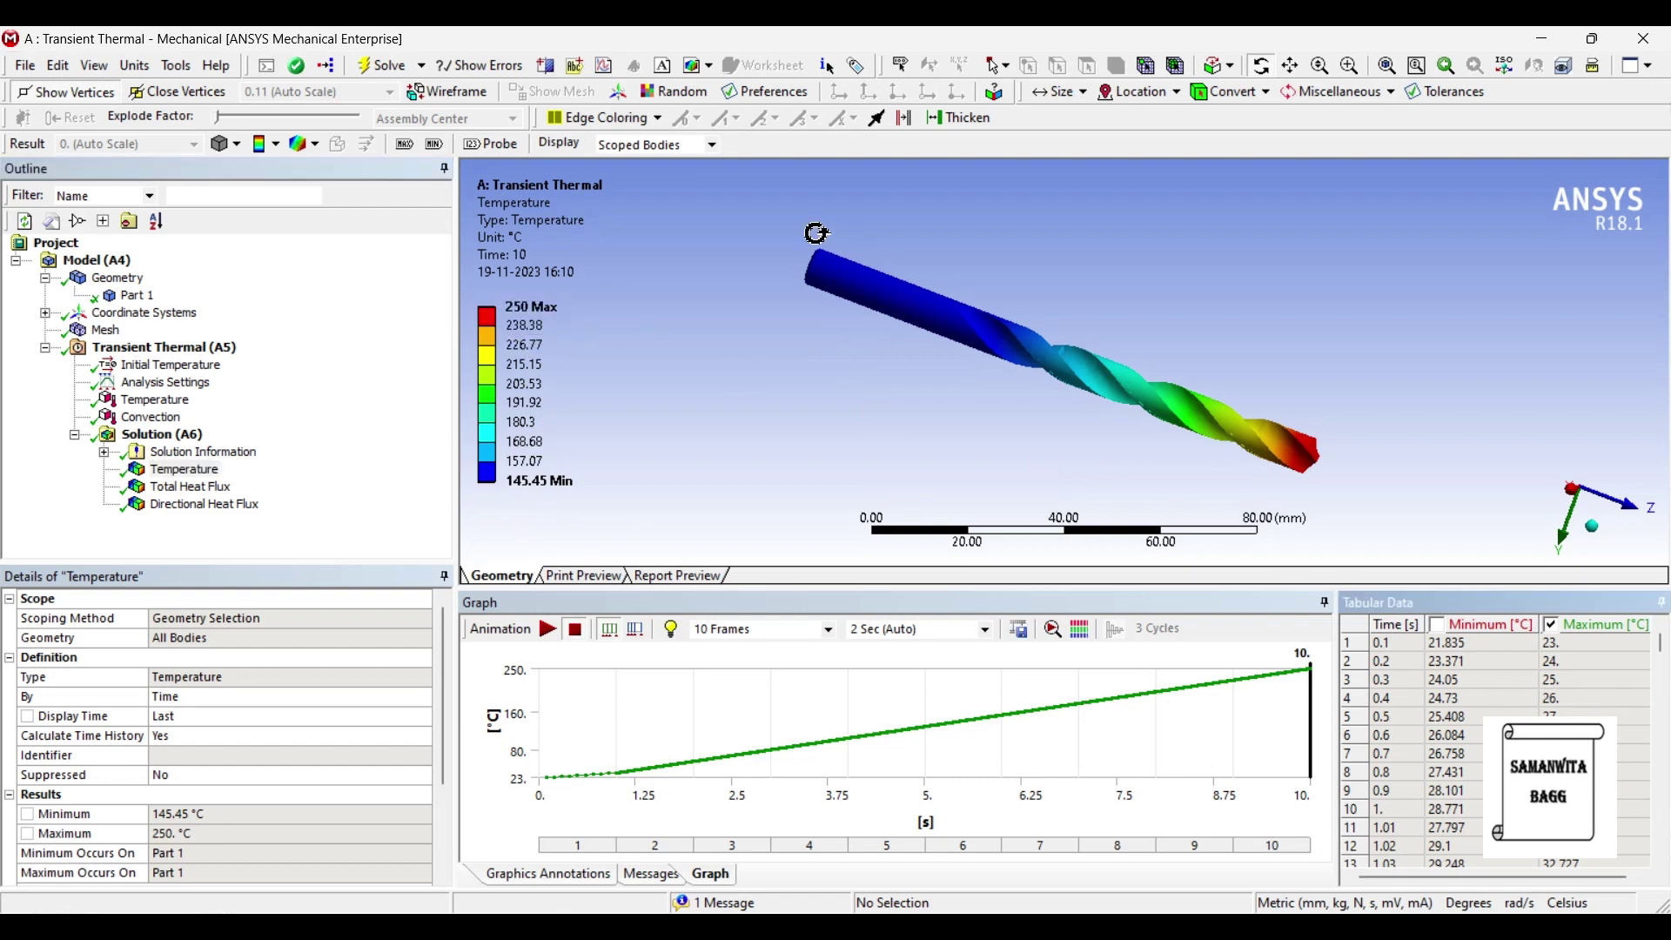
Step: Plot the minimum temperature curve alongside the maximum, and examine the tabulated temperatures over time
scroll(1627, 653, "down", 13)
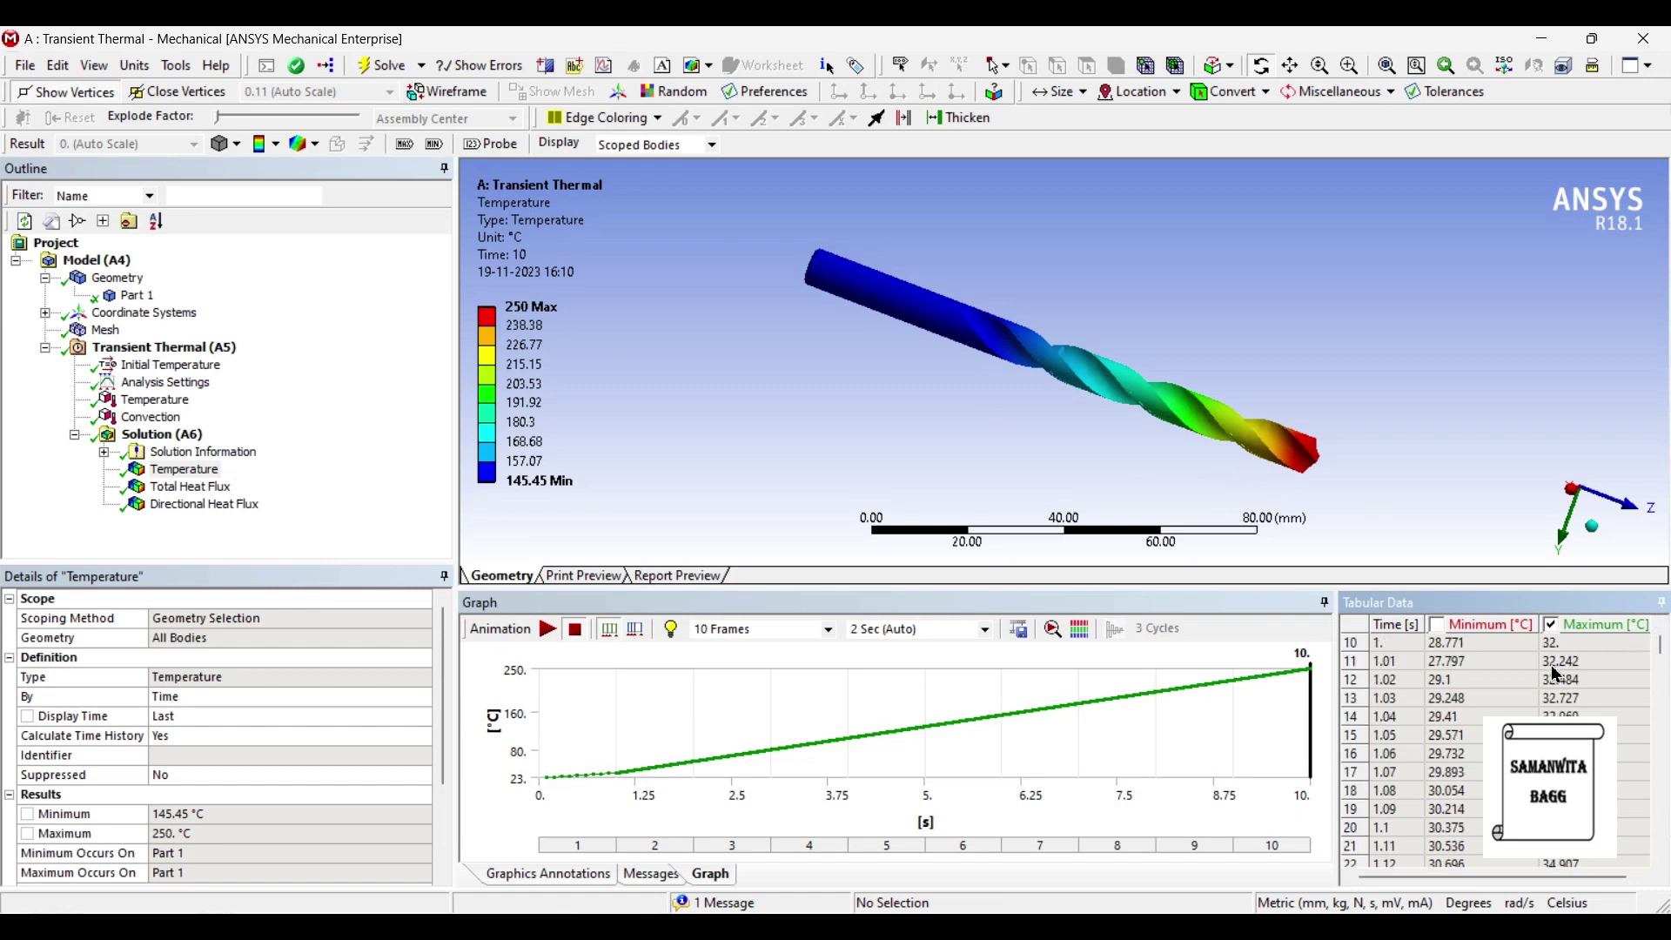
left_click(1437, 625)
scroll(1434, 624, "down", 4)
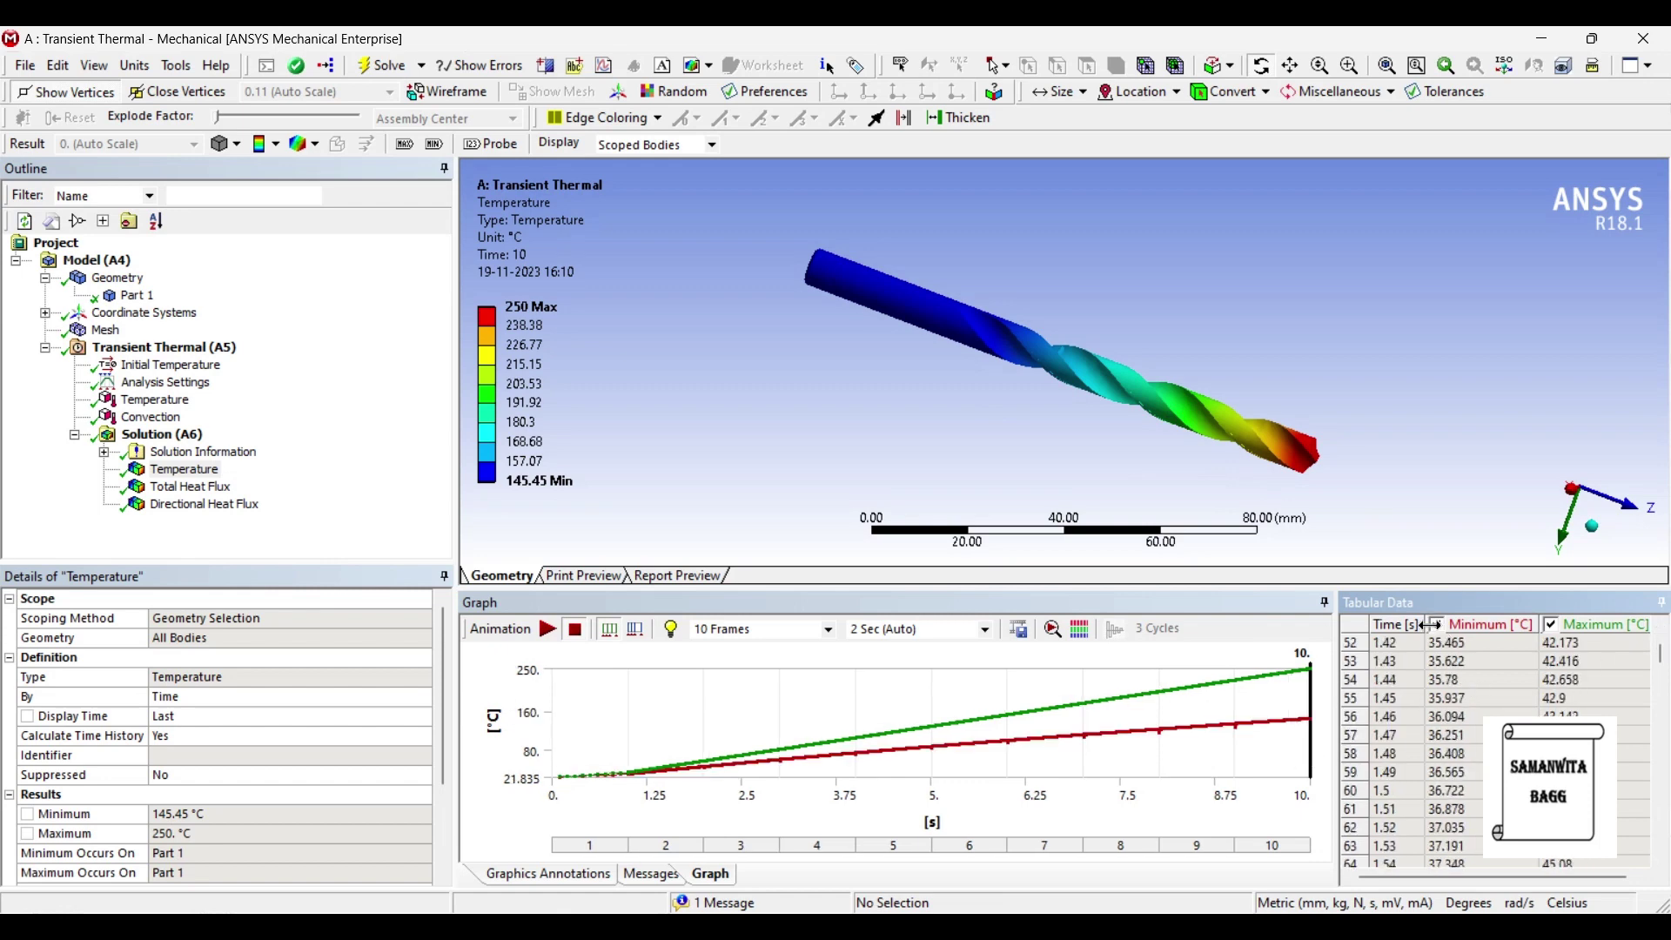
scroll(1589, 648, "down", 9)
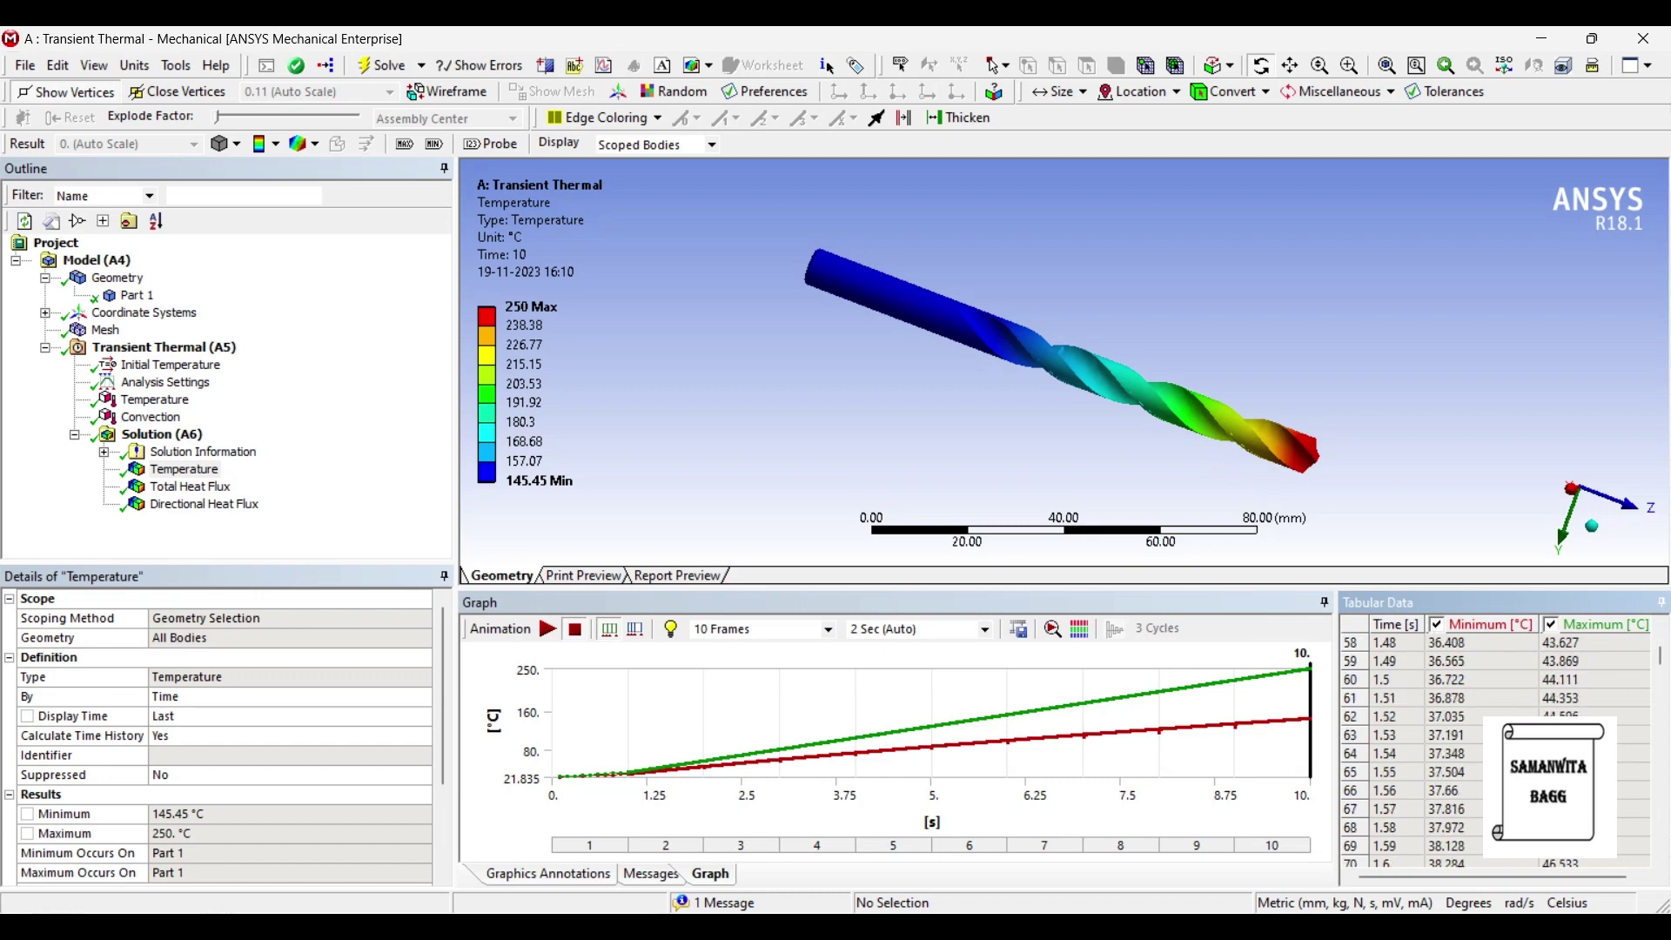
scroll(1445, 840, "down", 10)
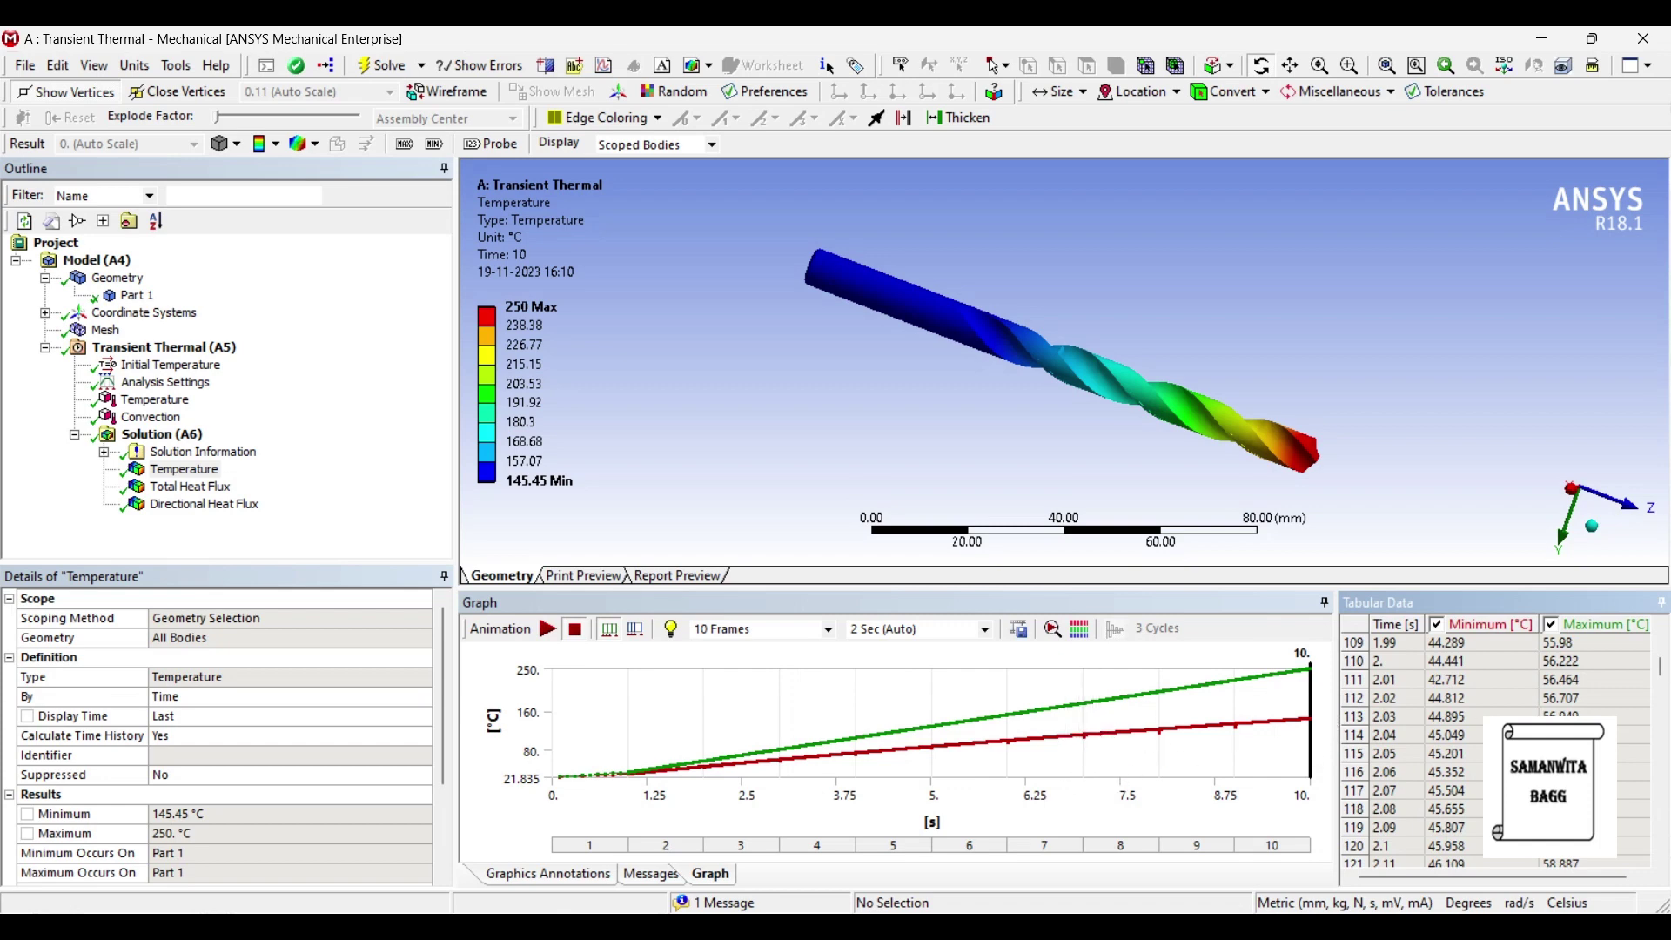
scroll(1417, 703, "up", 20)
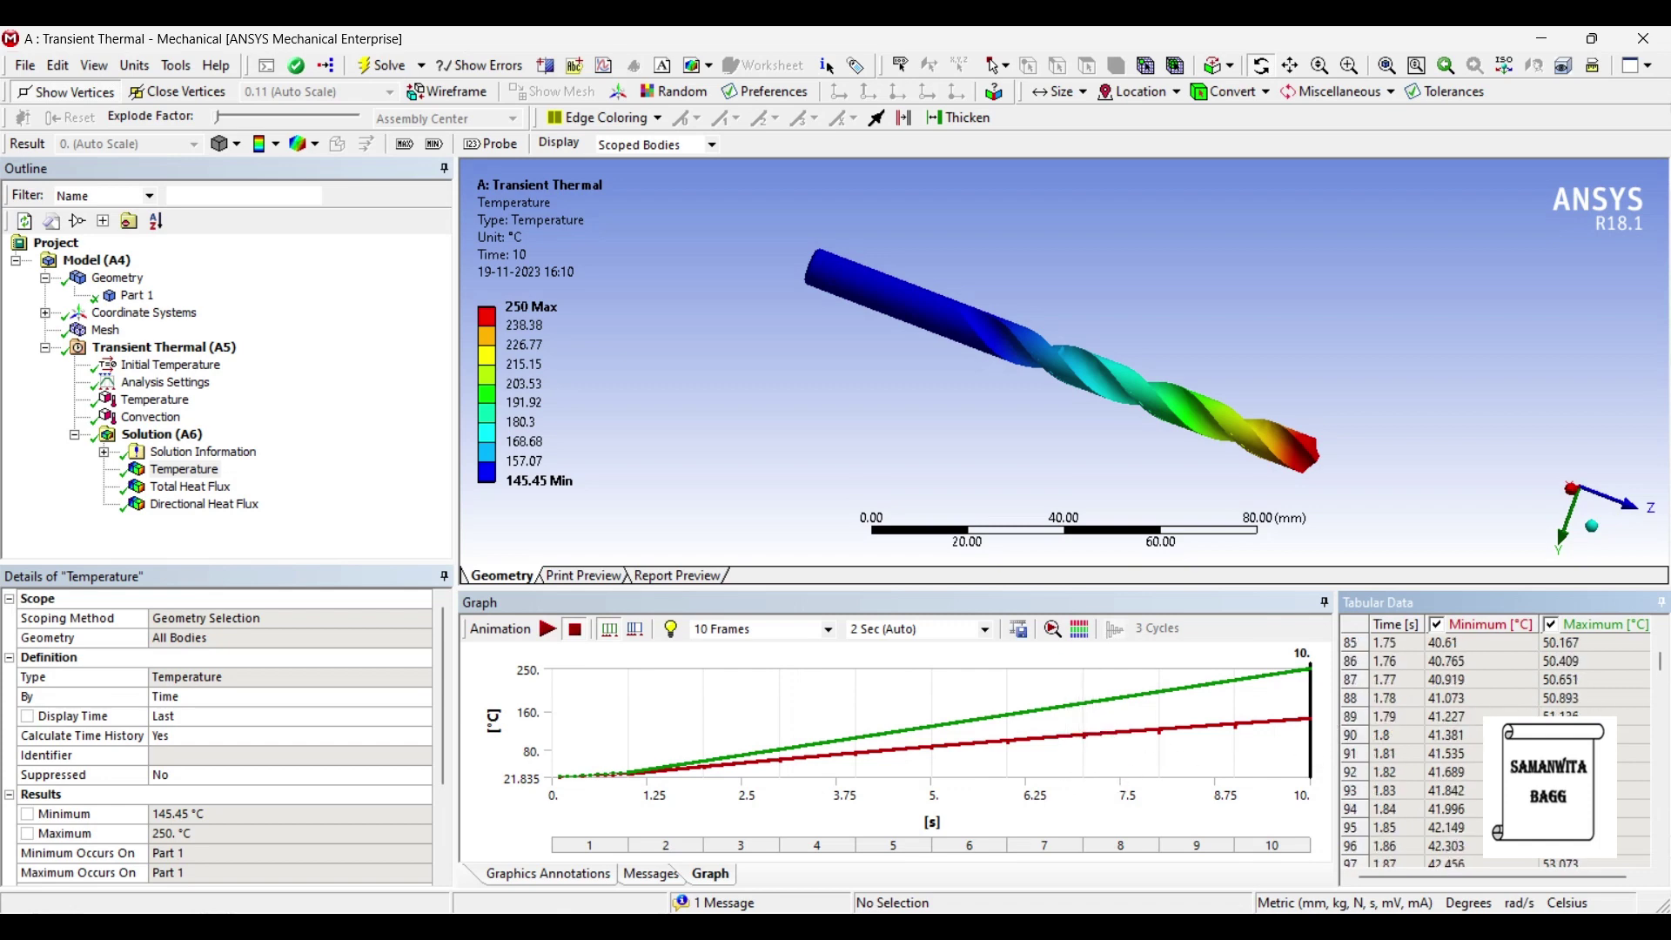
scroll(1482, 754, "up", 16)
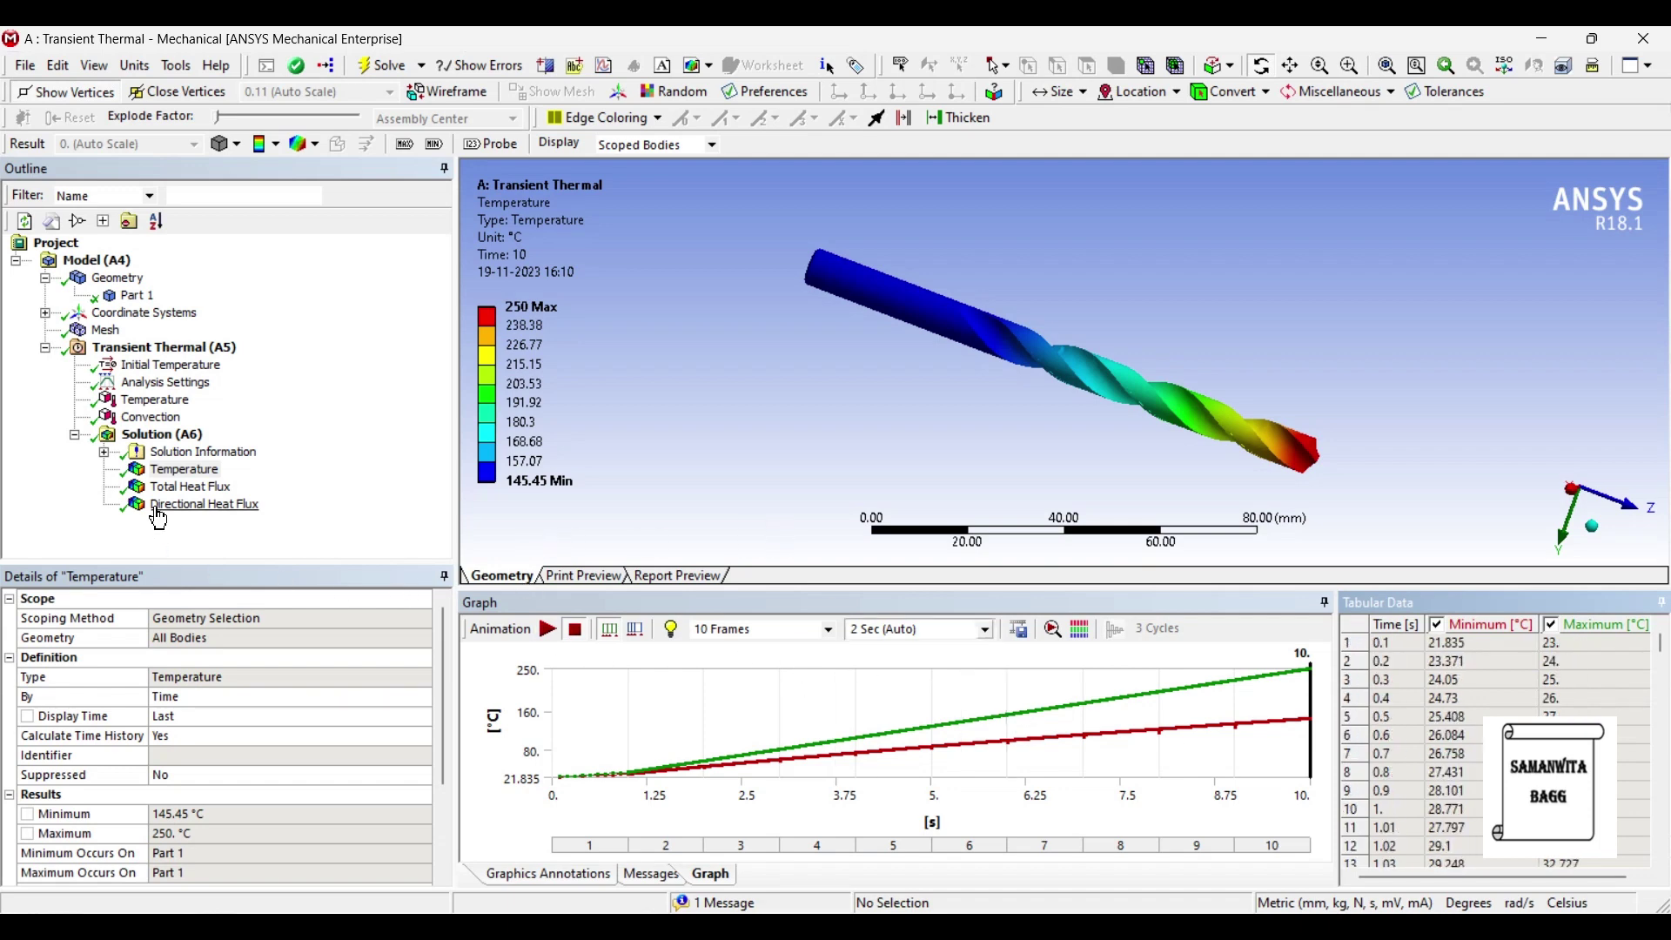
Step: Animate the carbon steel drill bit's Temperature result over time and pause the playback
left_click(551, 630)
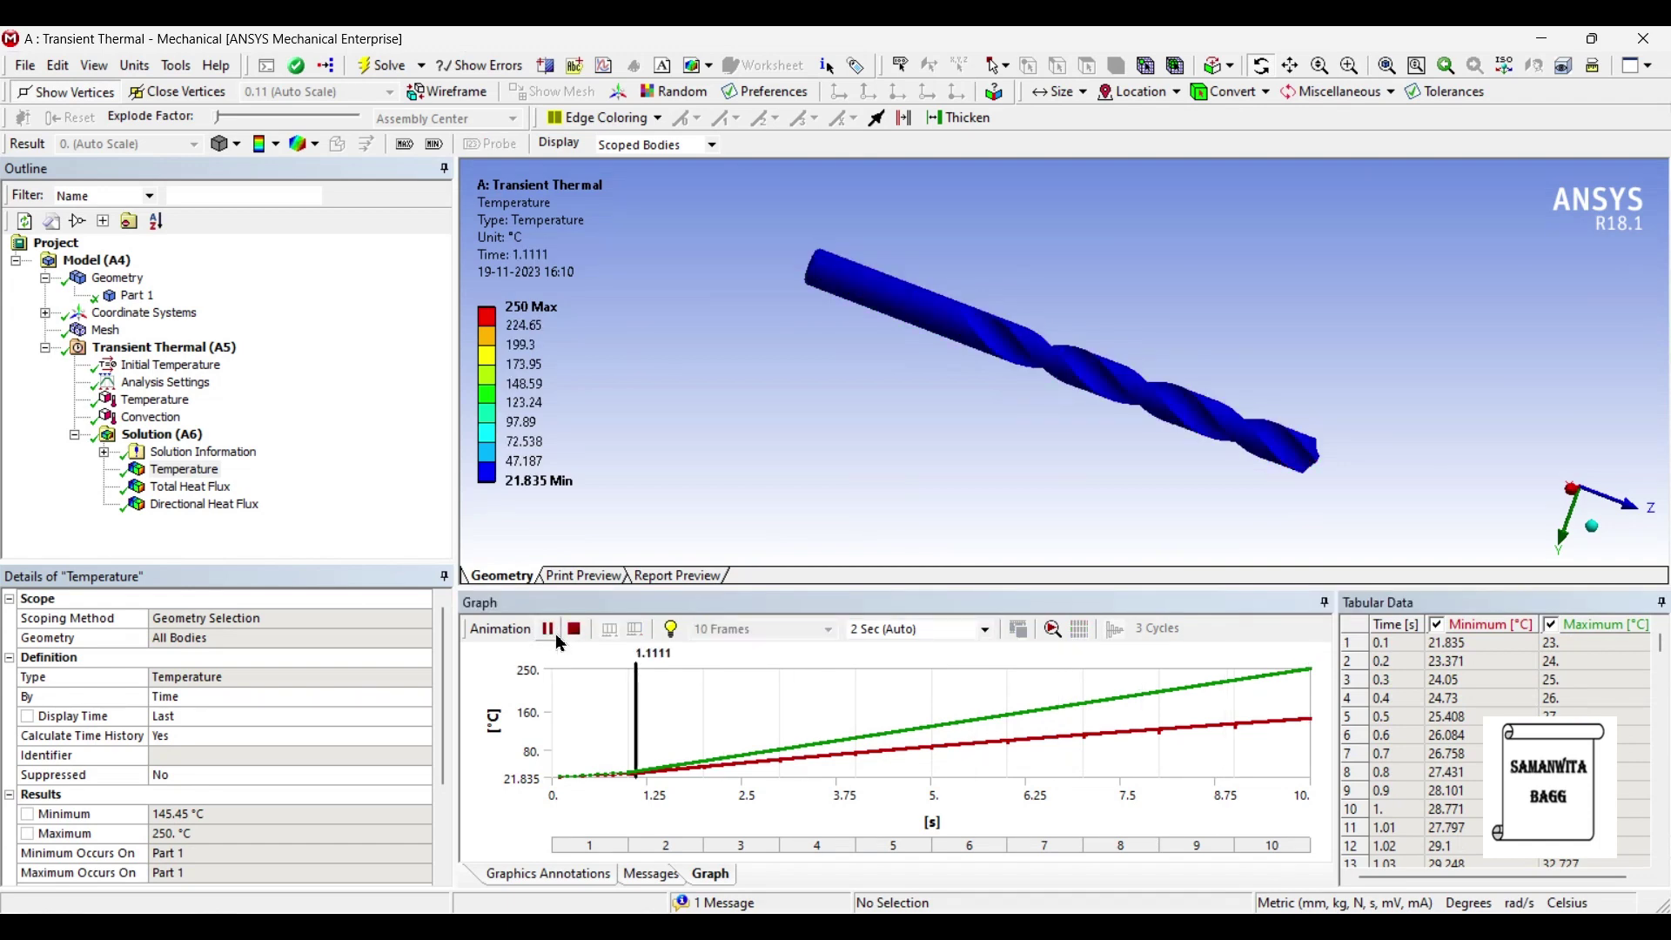
left_click(550, 630)
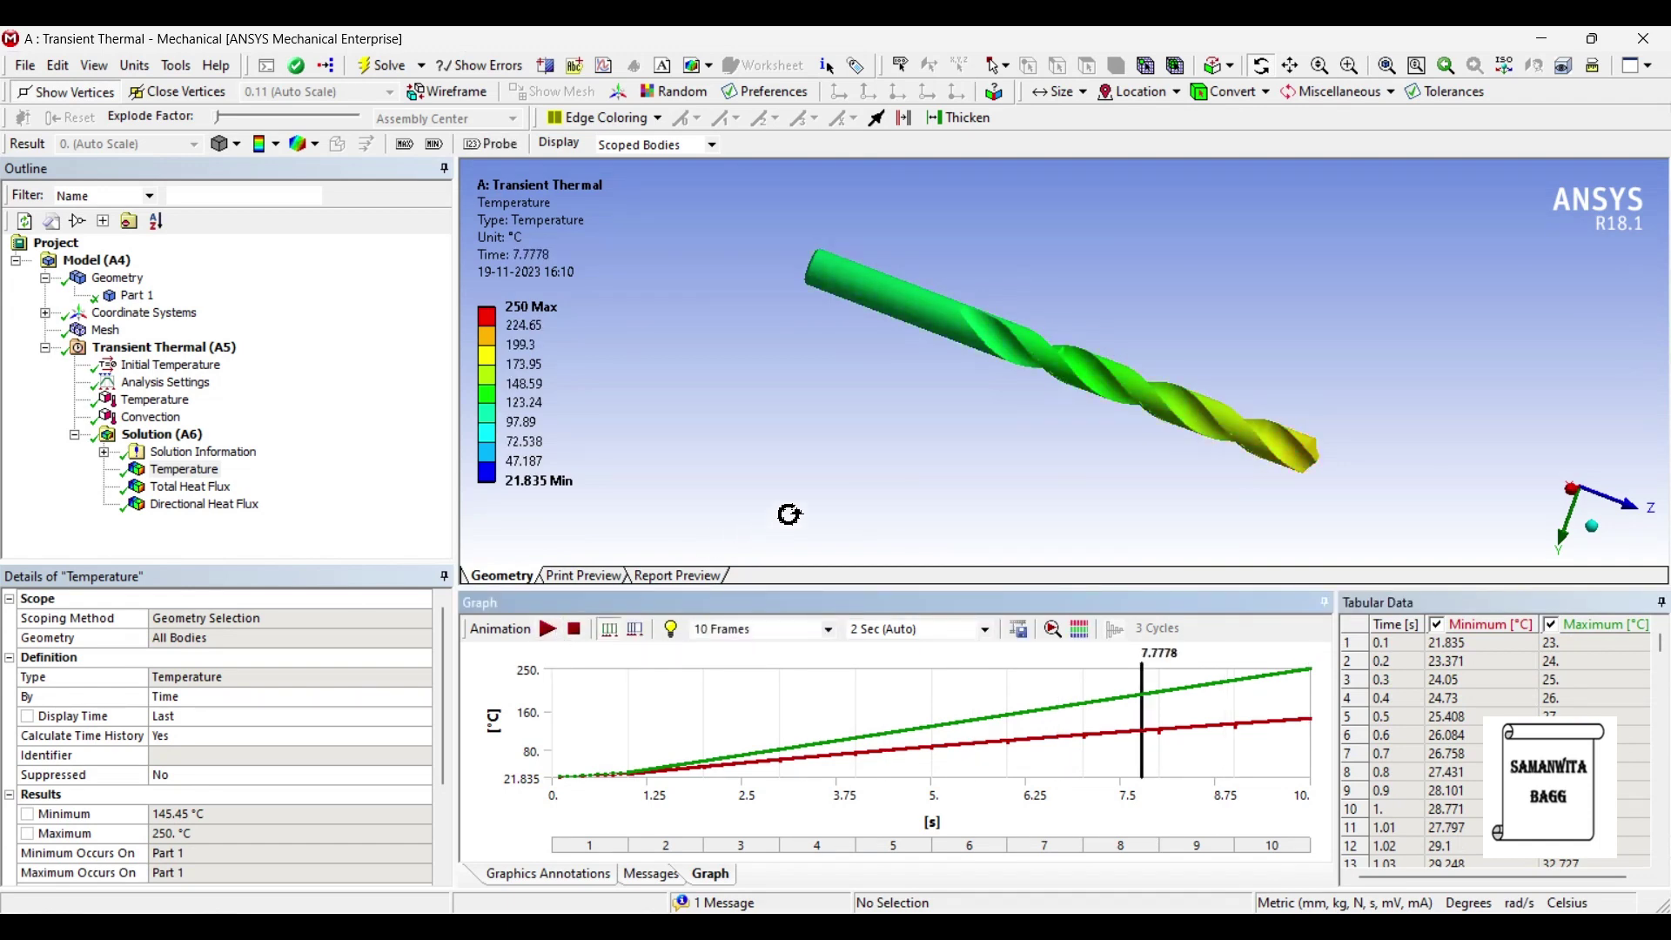
Step: Display the Total Heat Flux result, toggle its minimum curve on and off in the graph, and animate the result over time
left_click(185, 486)
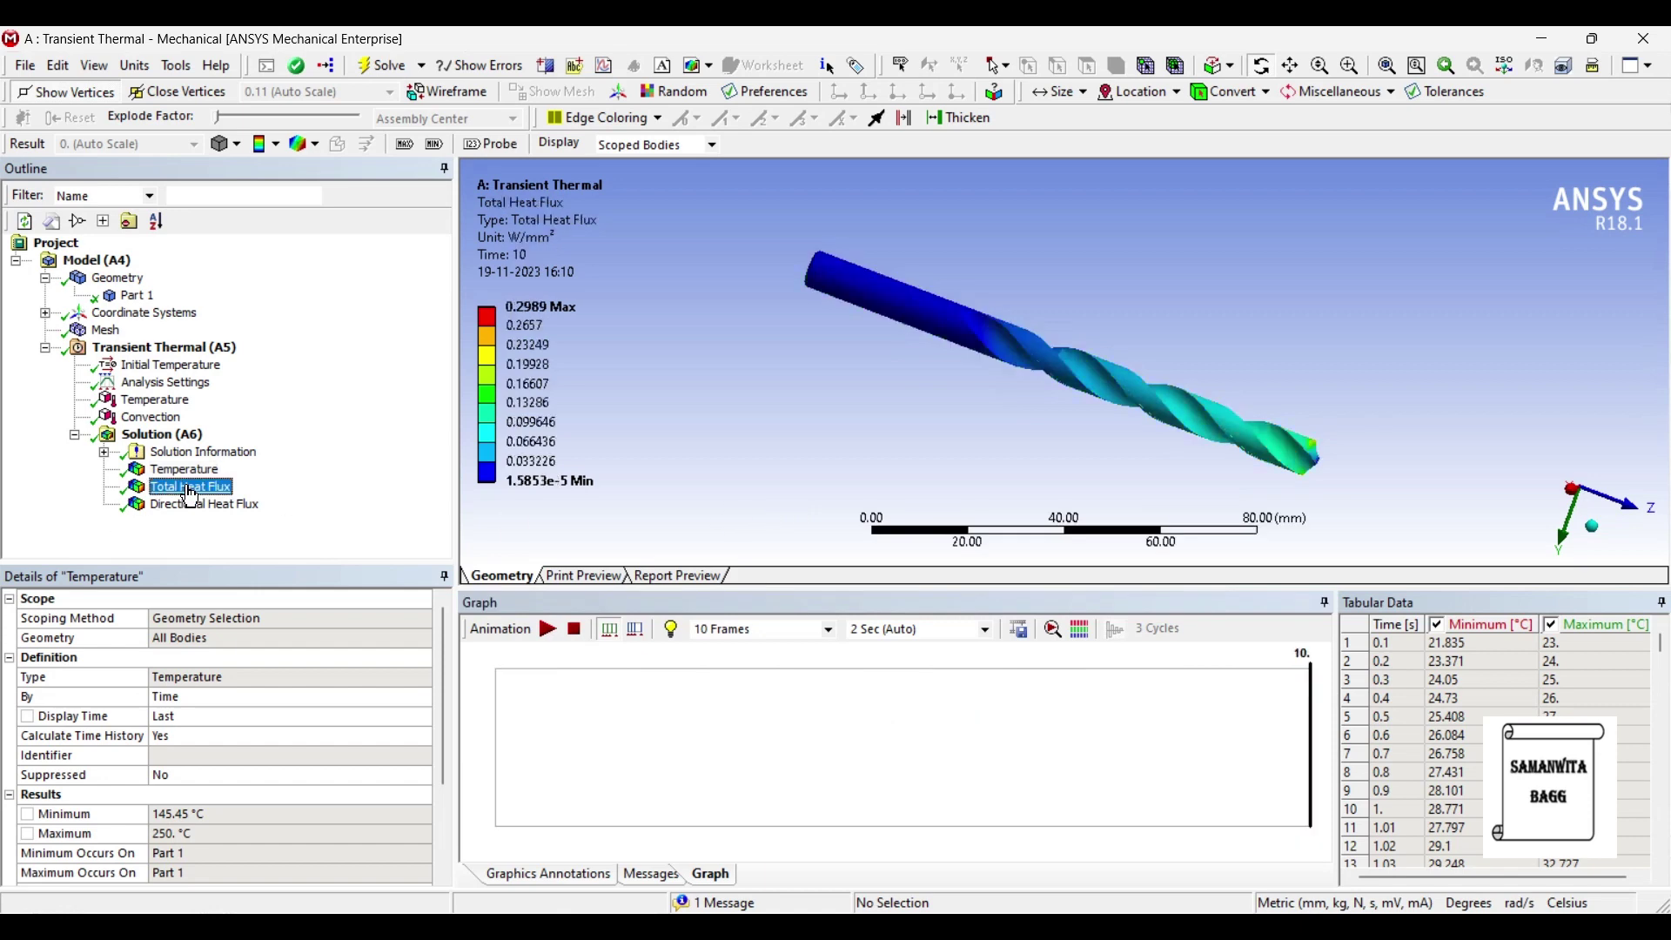
left_click(1438, 625)
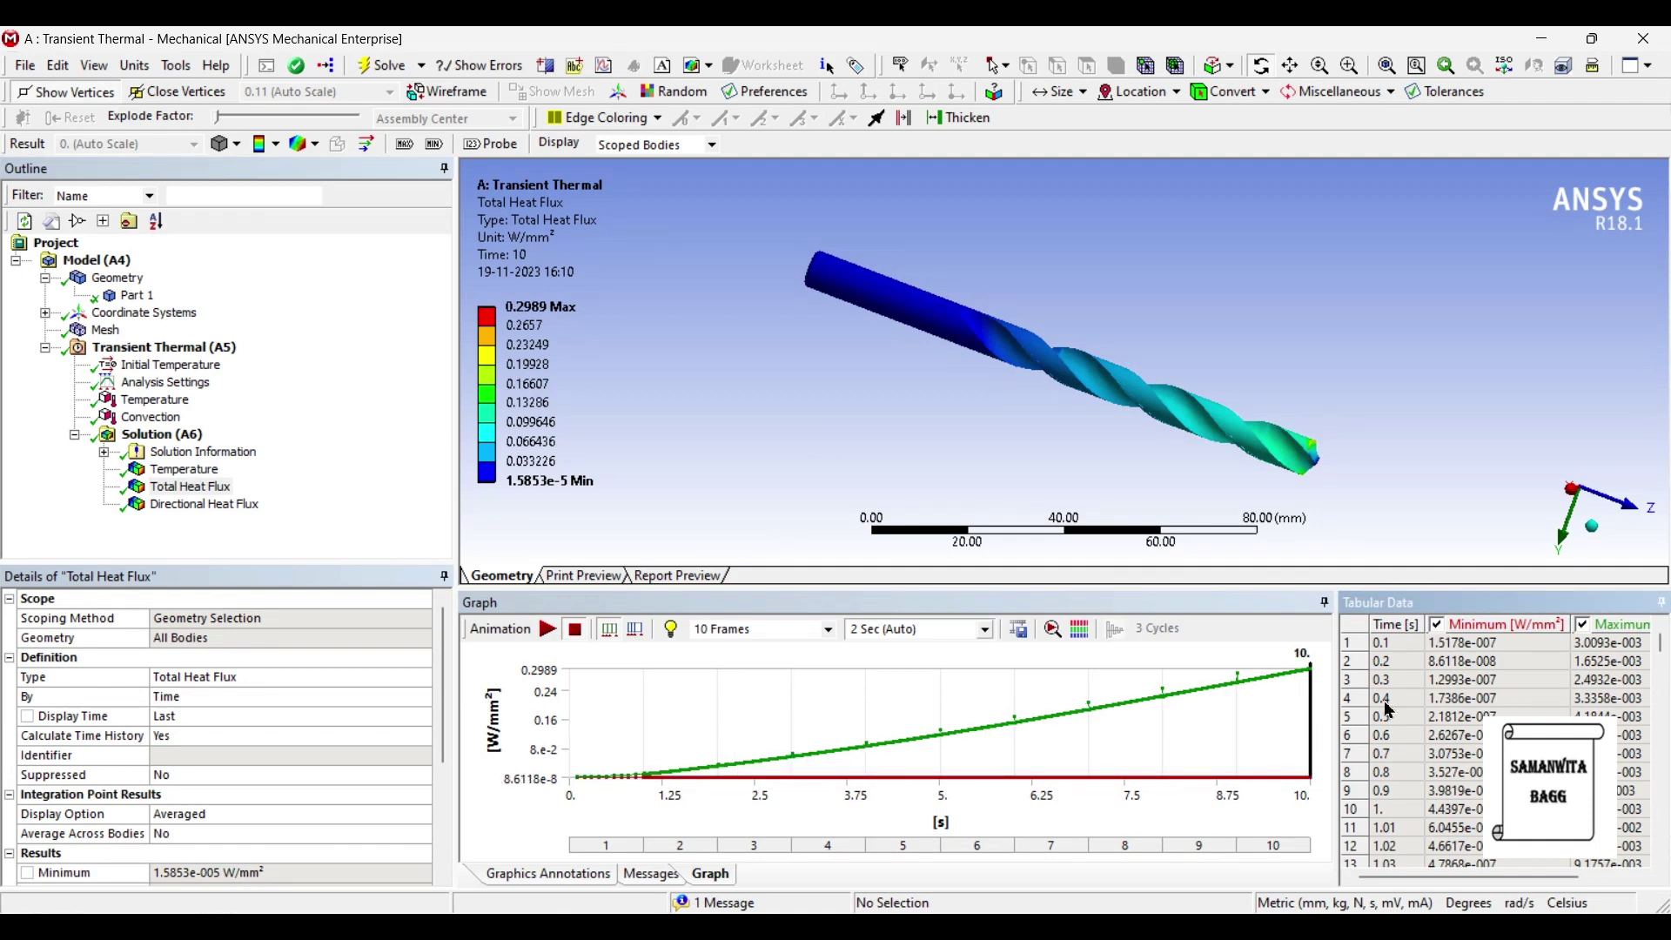
left_click(1439, 625)
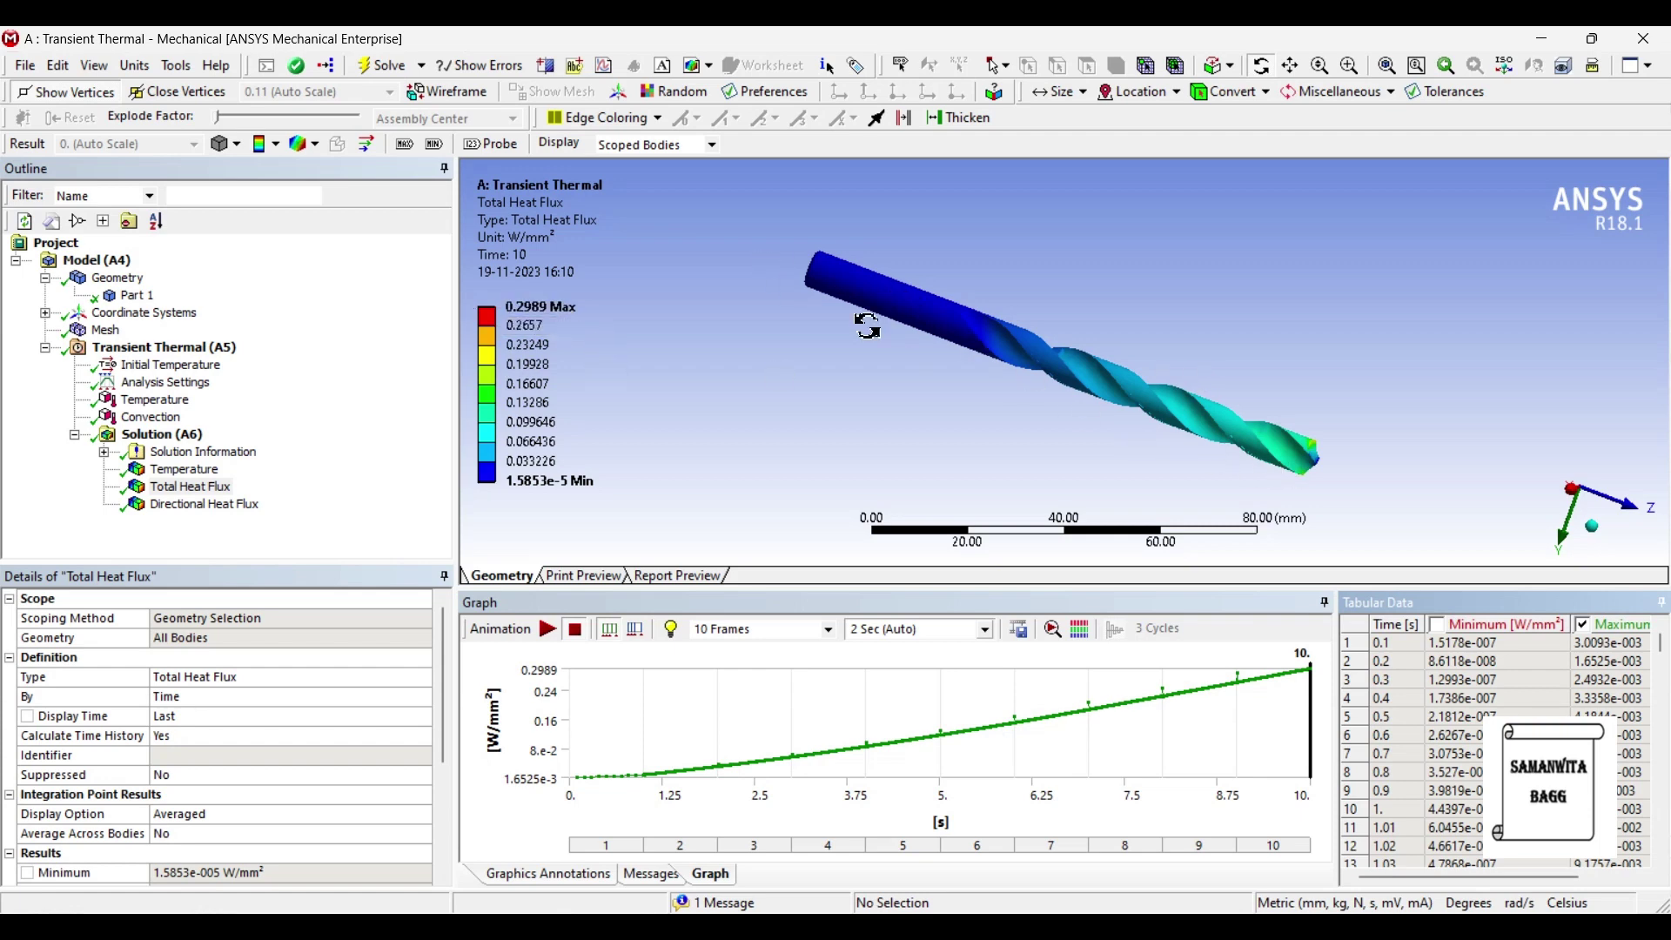
left_click(546, 636)
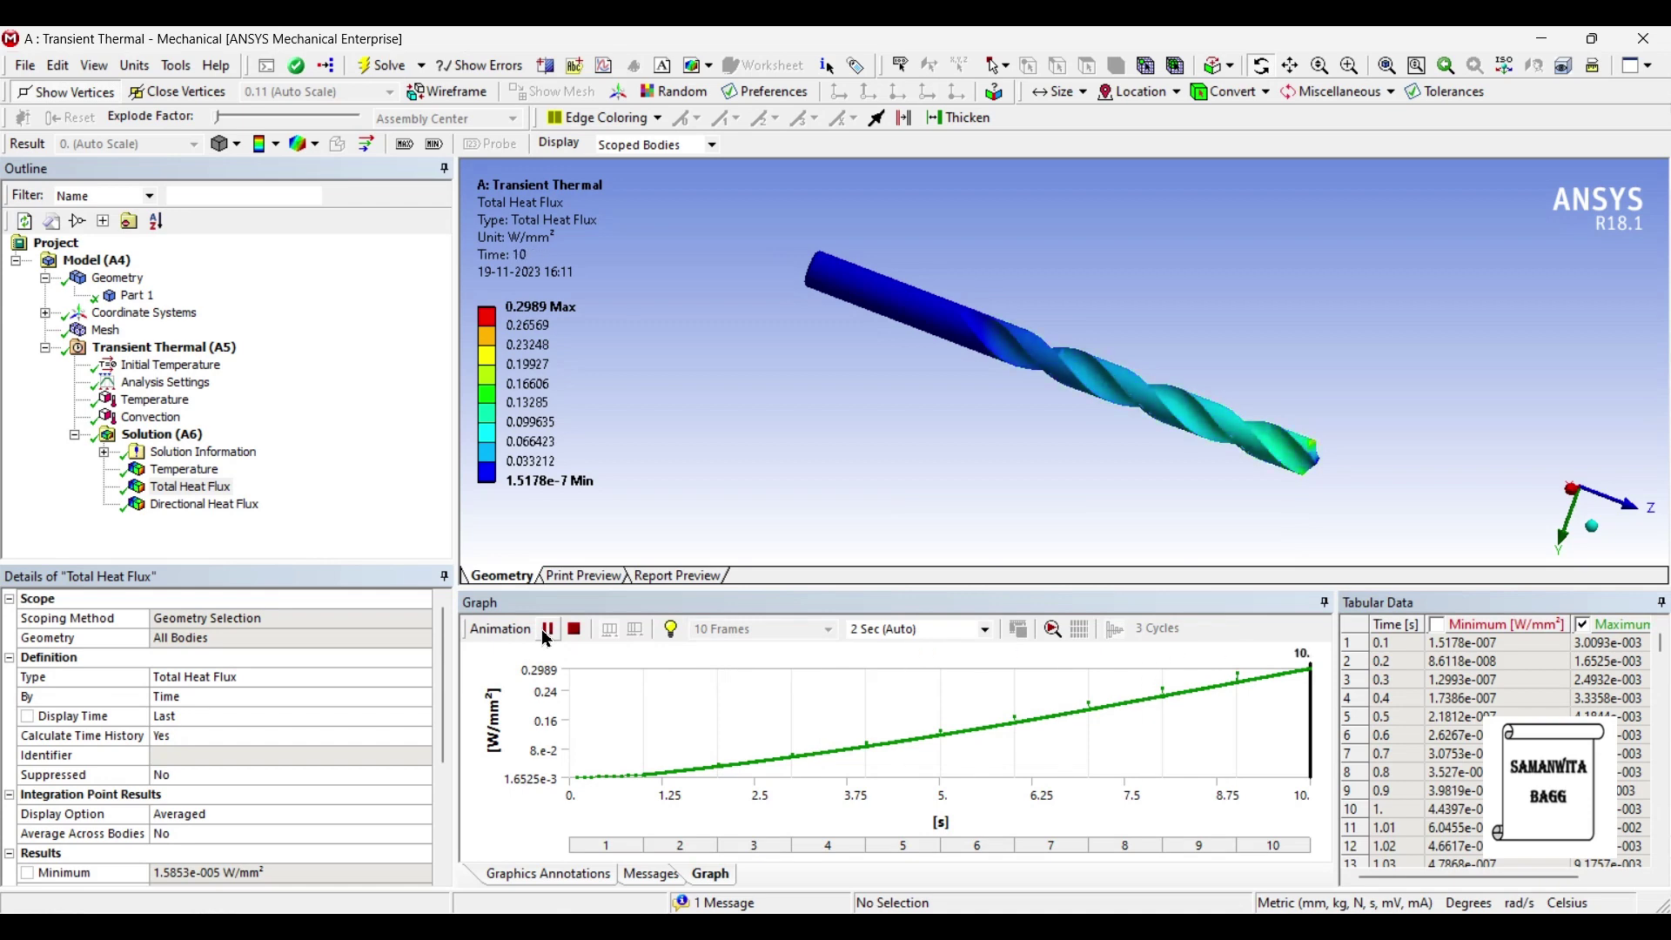
left_click(547, 633)
Step: Display the Directional Heat Flux result, toggle its maximum curve on and off in the graph, and animate the result over time
left_click(198, 506)
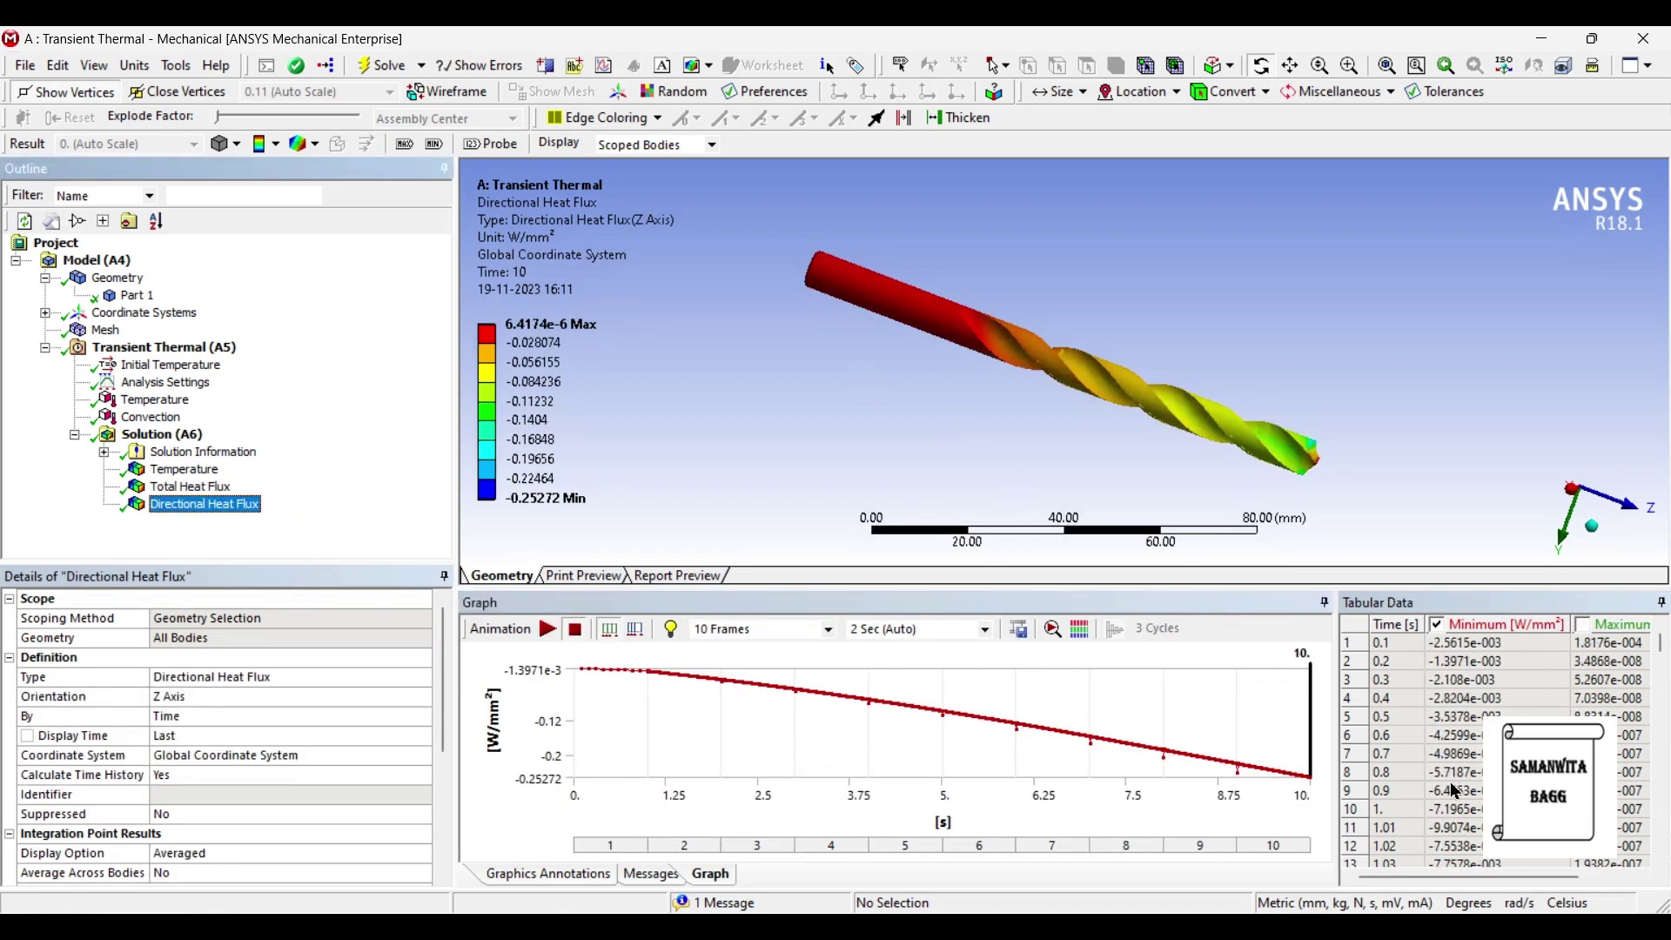
left_click(1584, 625)
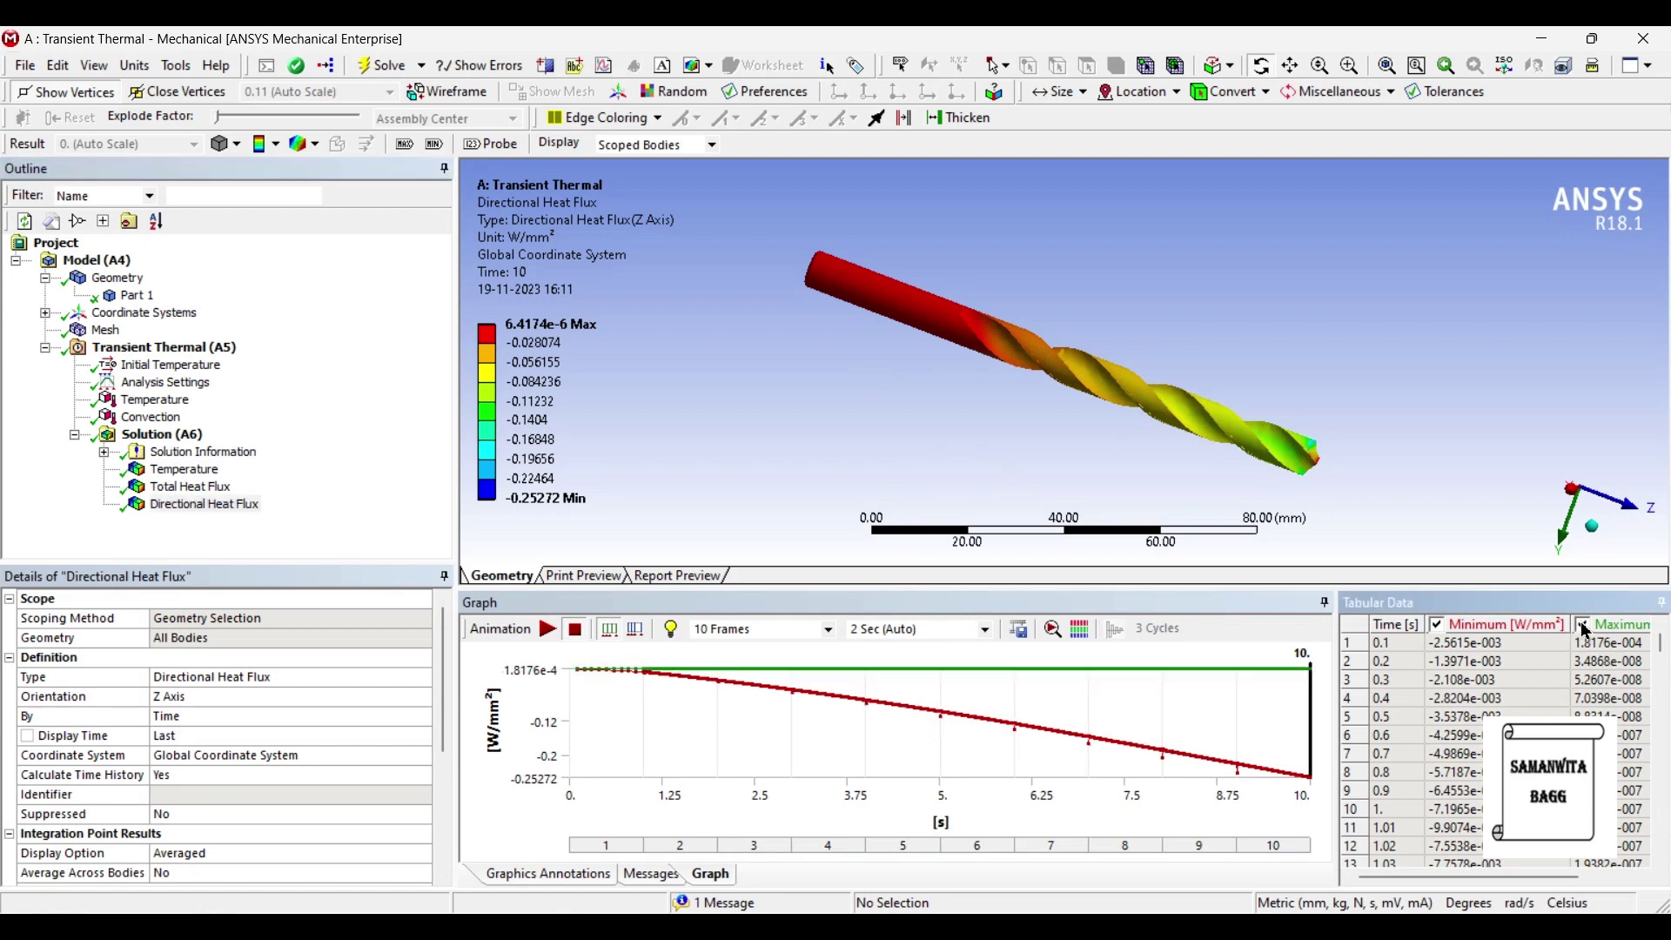
left_click(1584, 626)
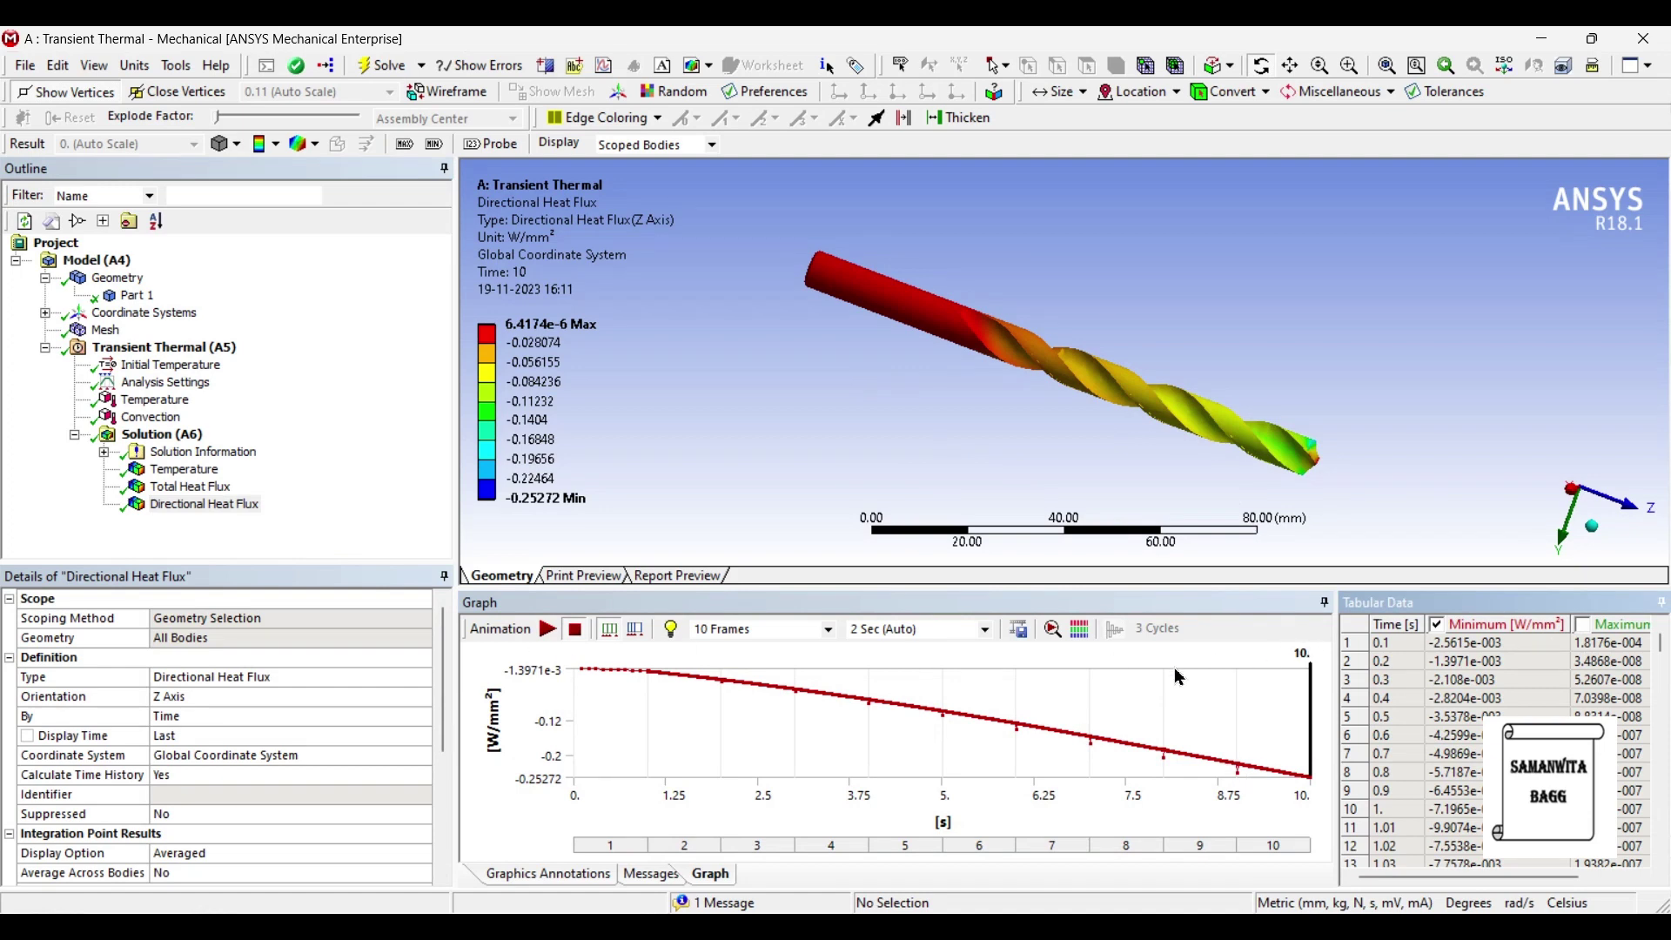
left_click(549, 628)
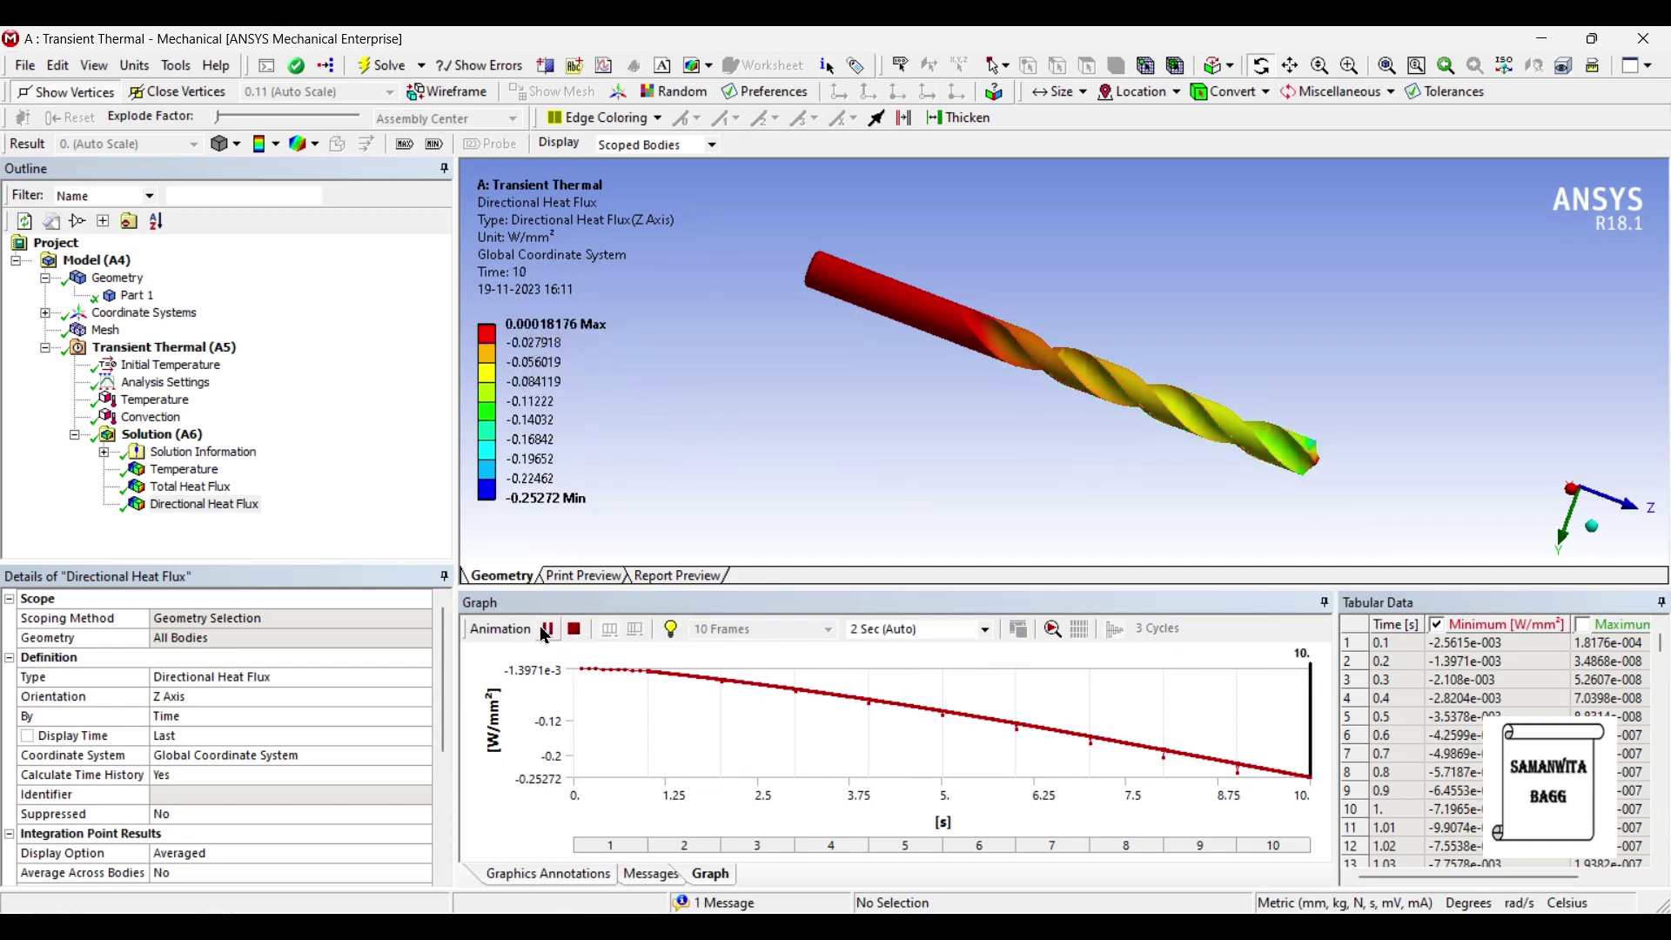
left_click(574, 629)
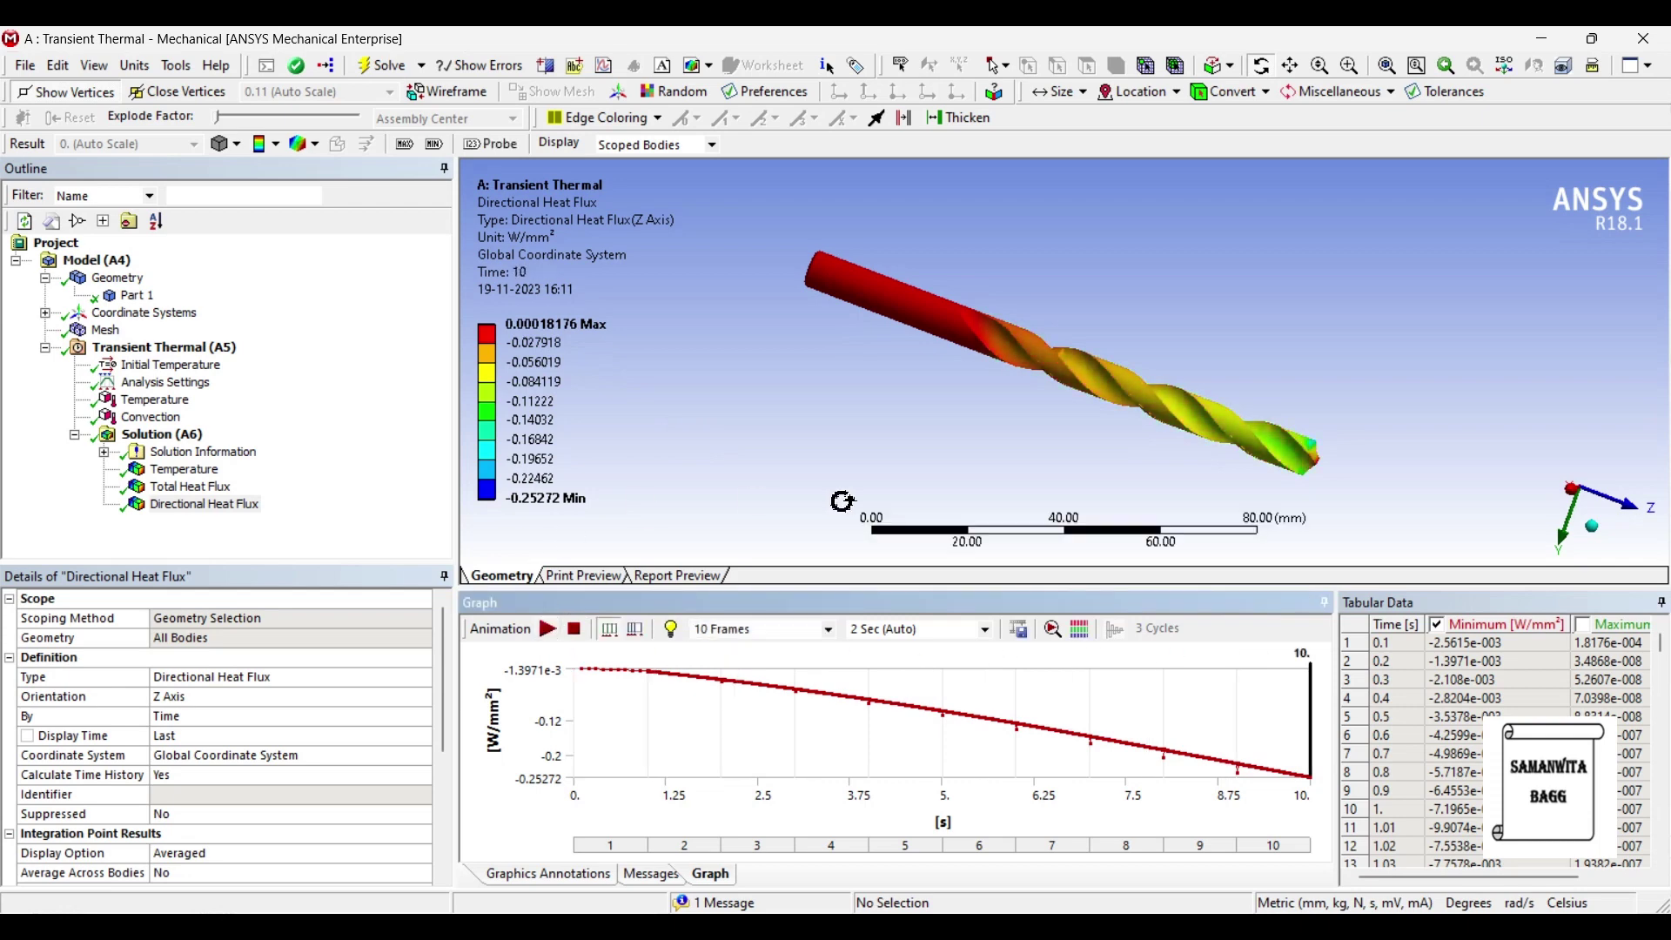
Step: In Workbench's Engineering Data, set Stainless Steel's isotropic thermal conductivity unit to W m^-1 K^-1 and compare its conductivity with Carbon Steel's
key("alt+Tab")
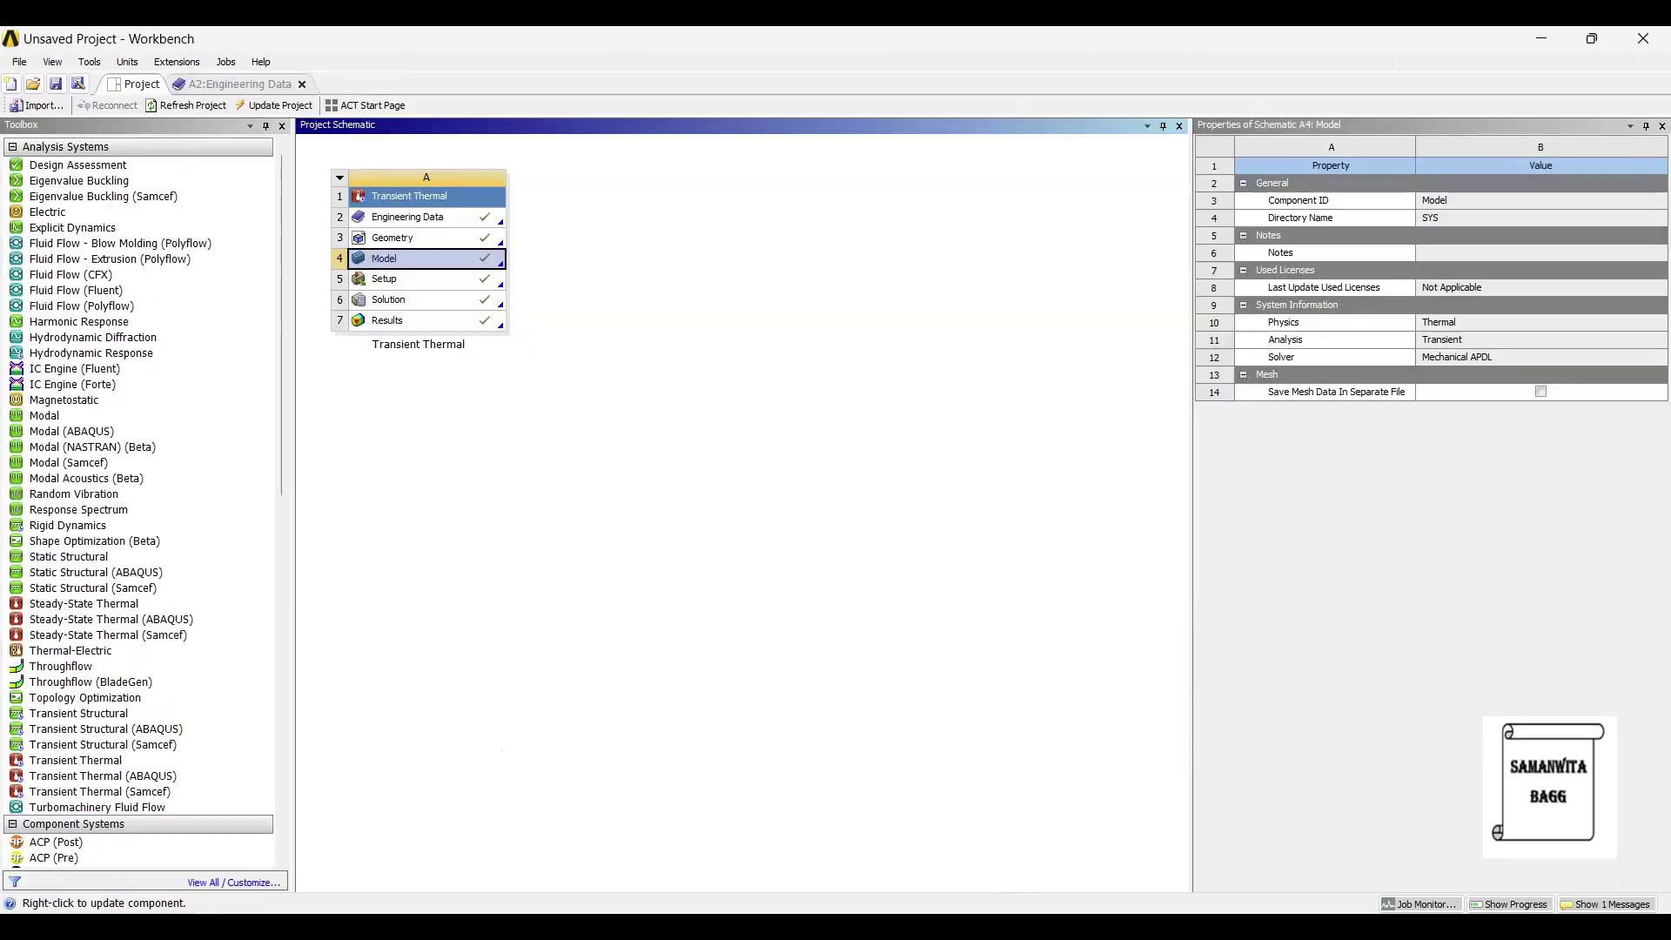
left_click(242, 84)
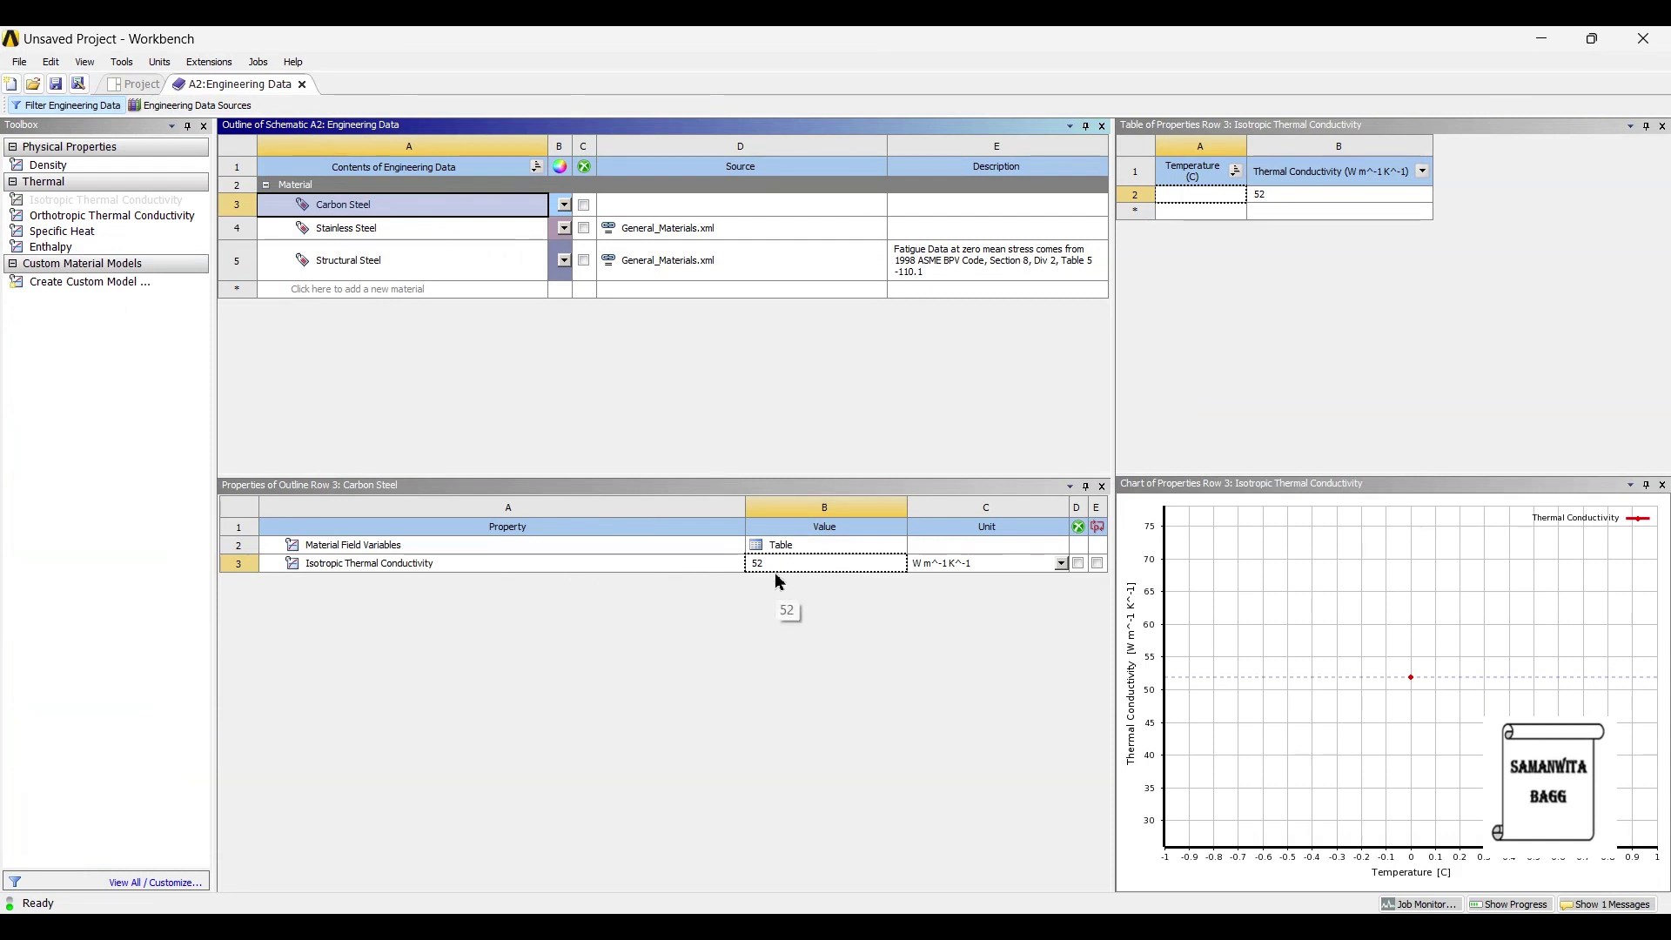
left_click(395, 233)
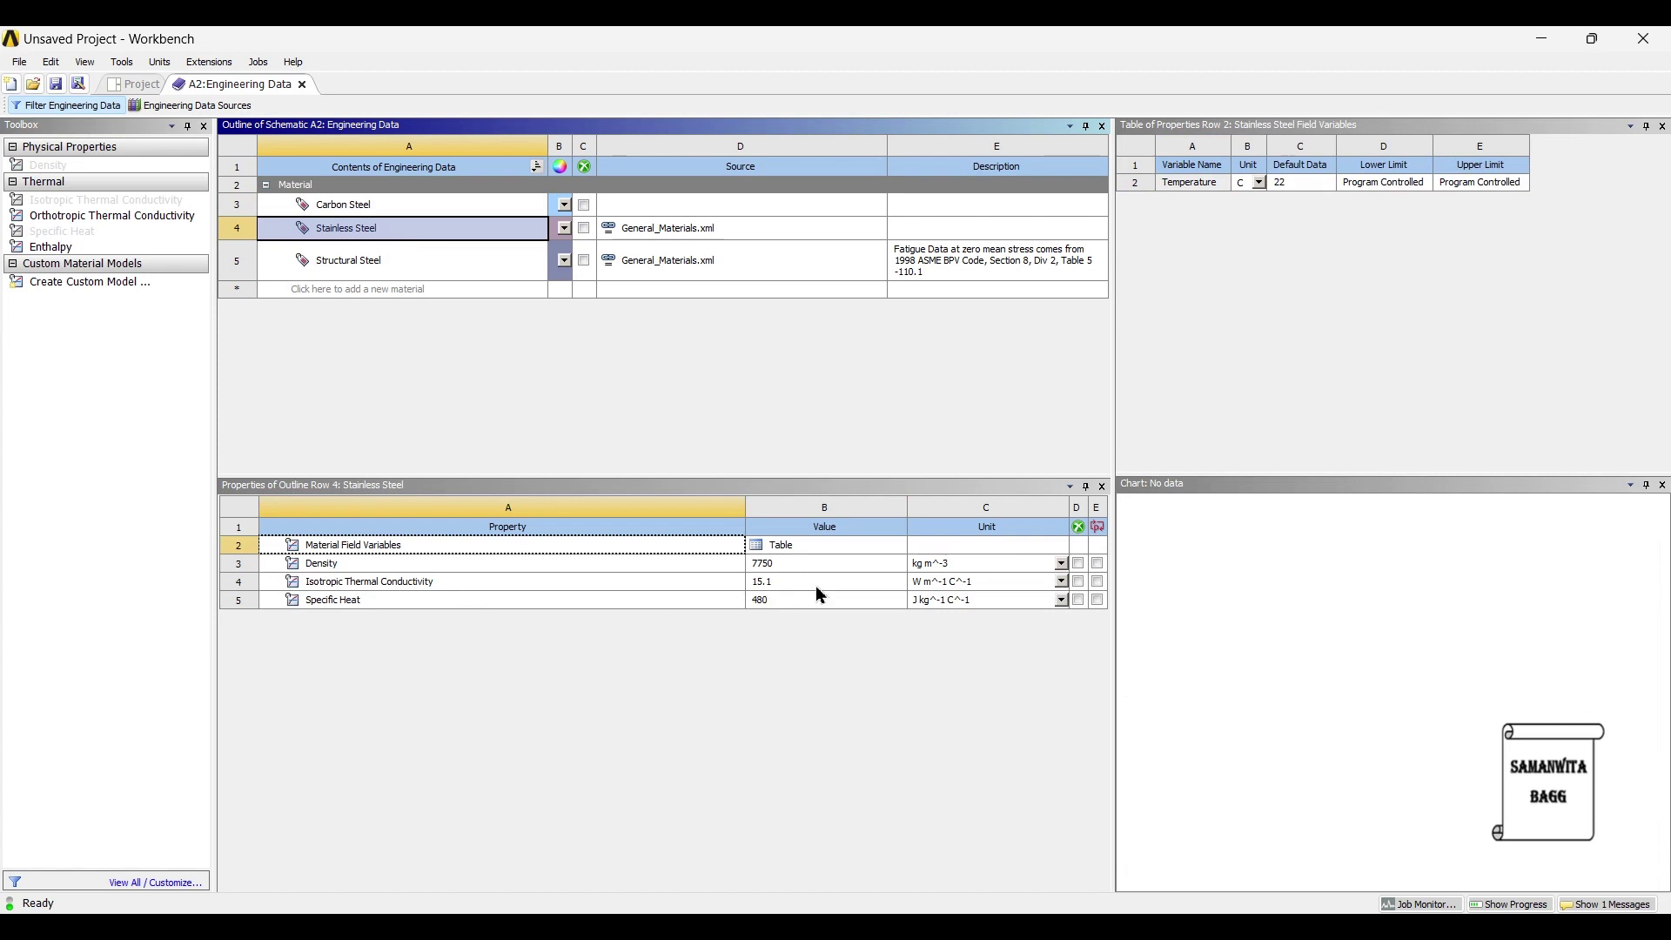
left_click(1061, 582)
left_click(968, 348)
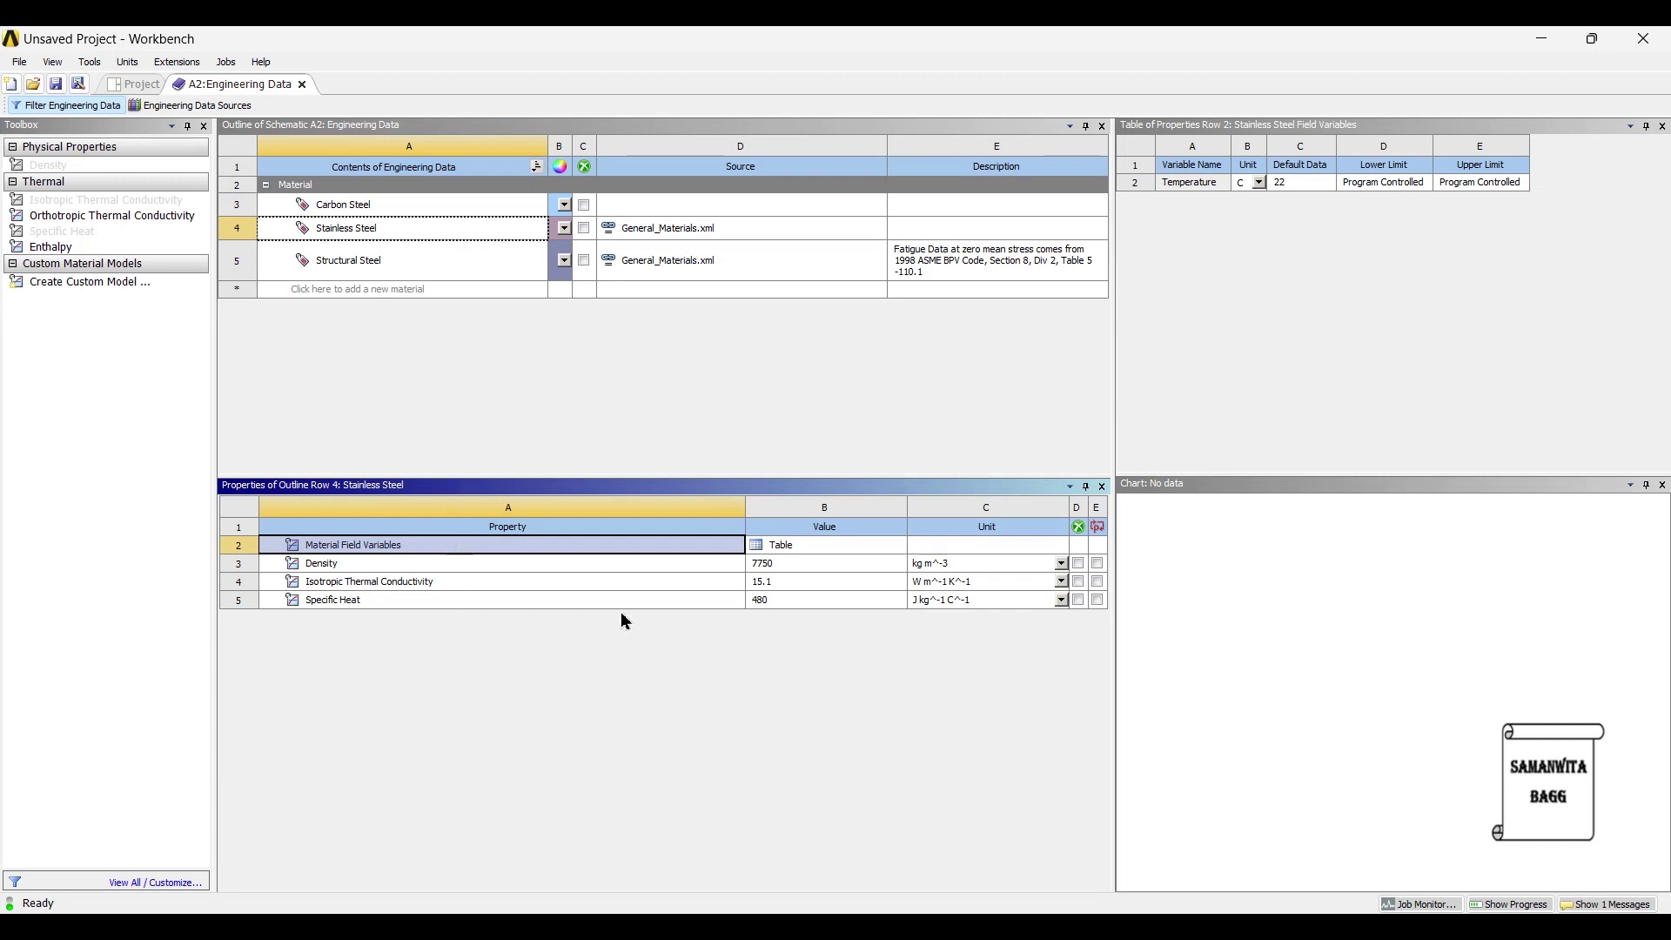
left_click(788, 581)
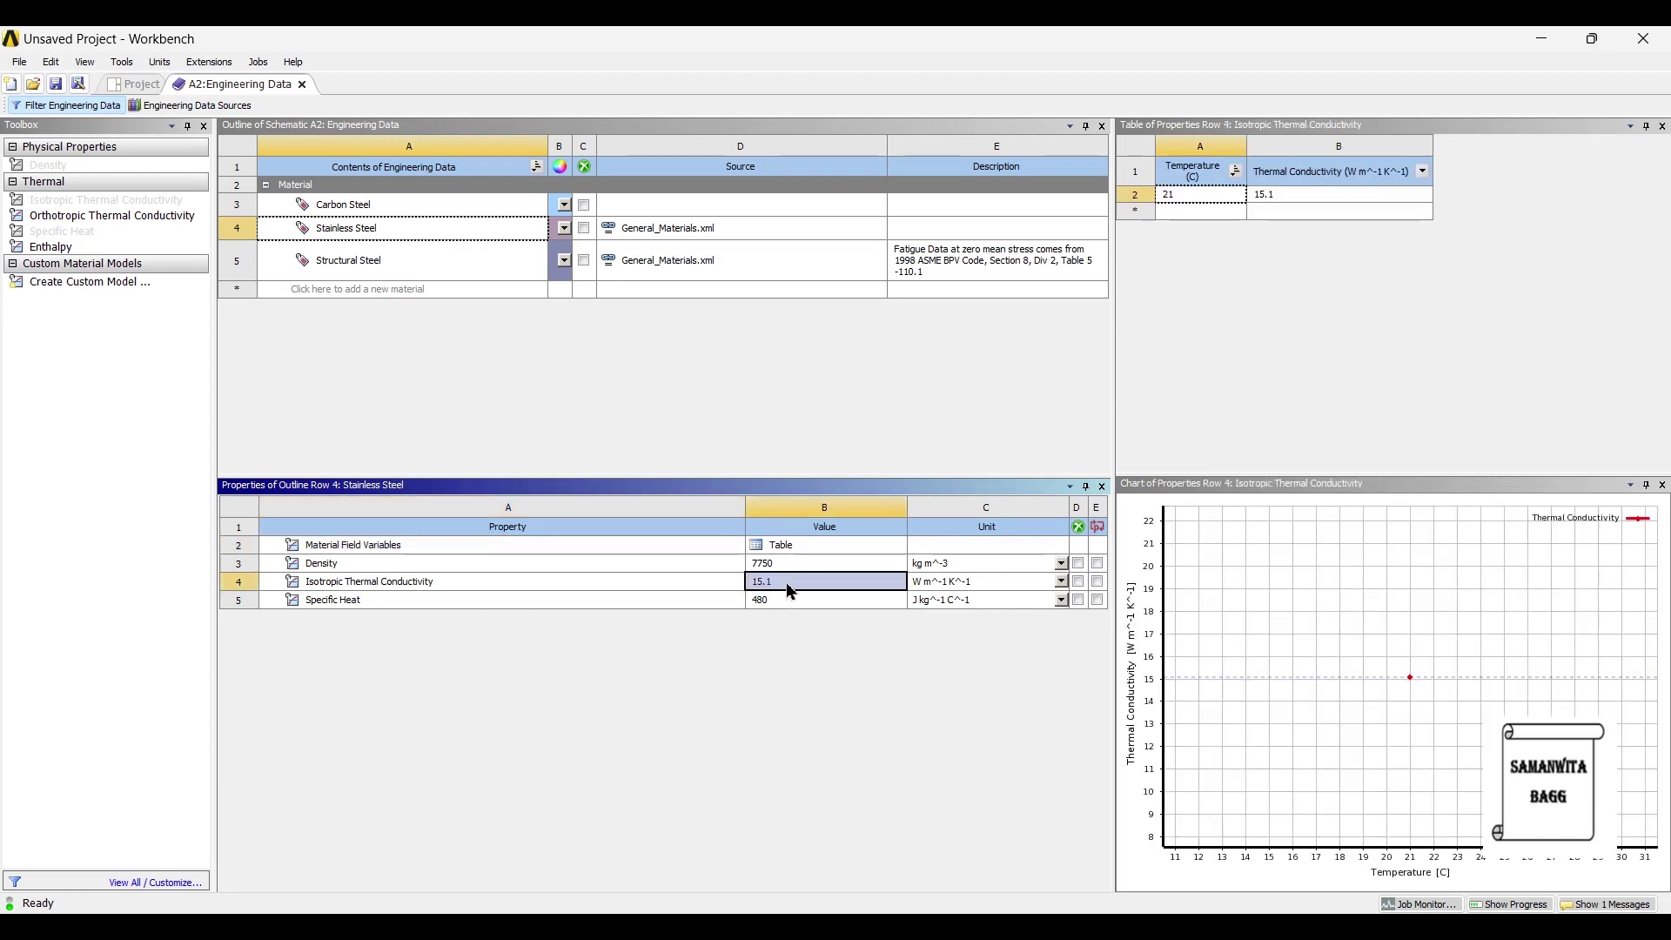
left_click(393, 211)
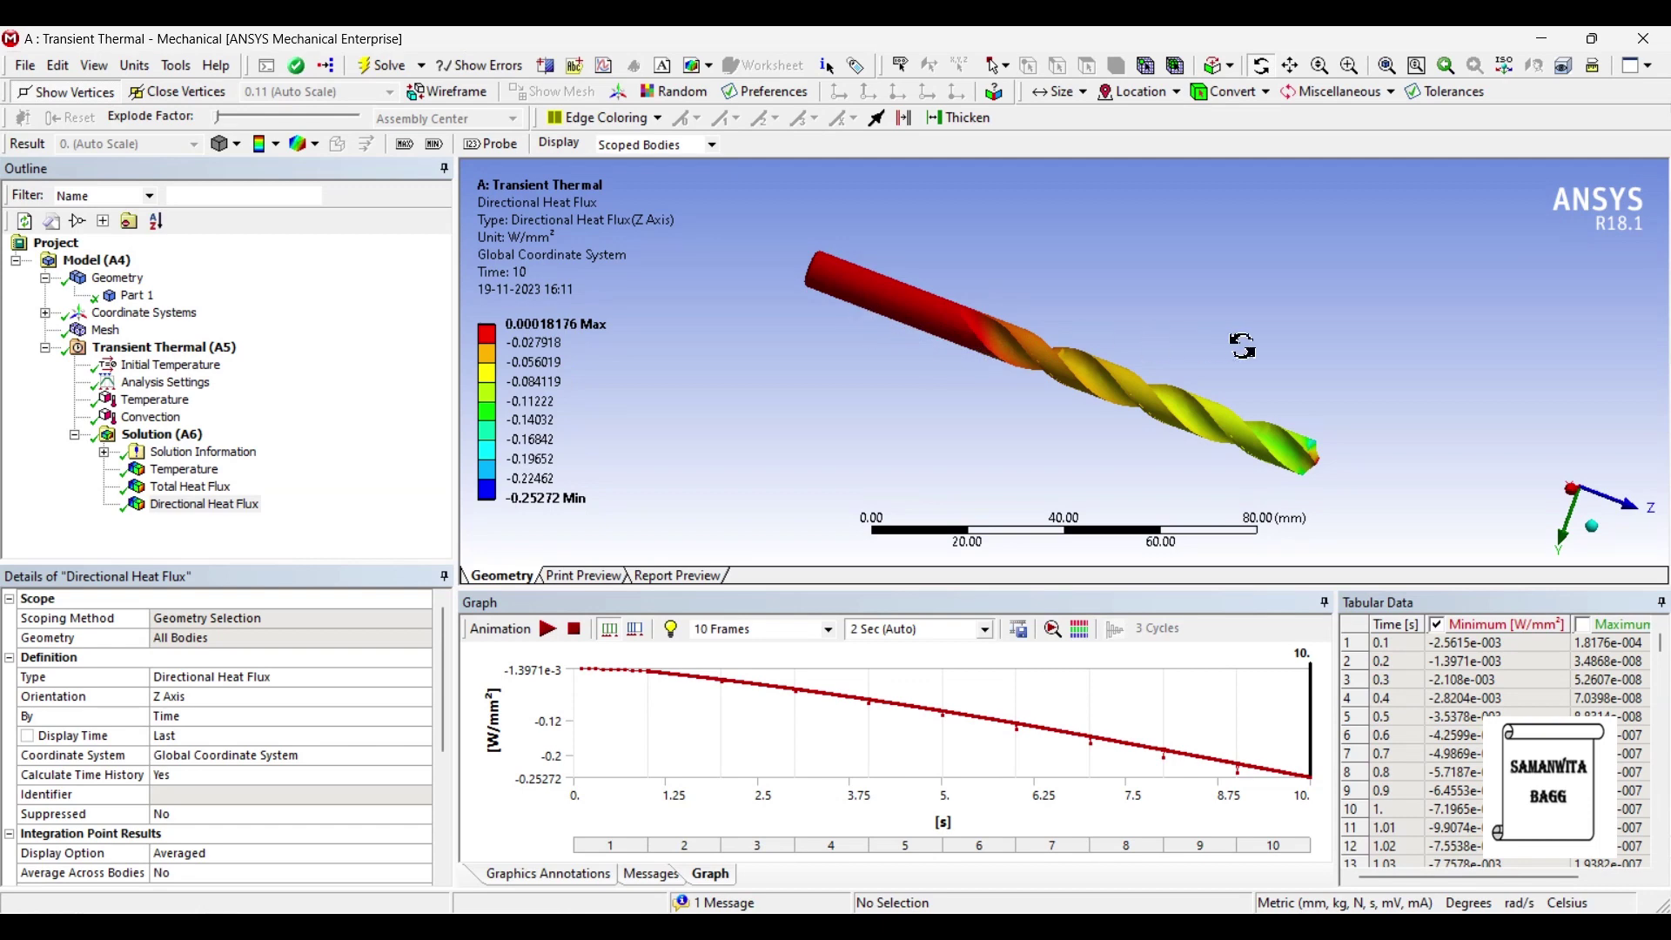
Step: Back in Mechanical, display the Temperature result again and collapse the Geometry branch of the model tree
left_click(183, 470)
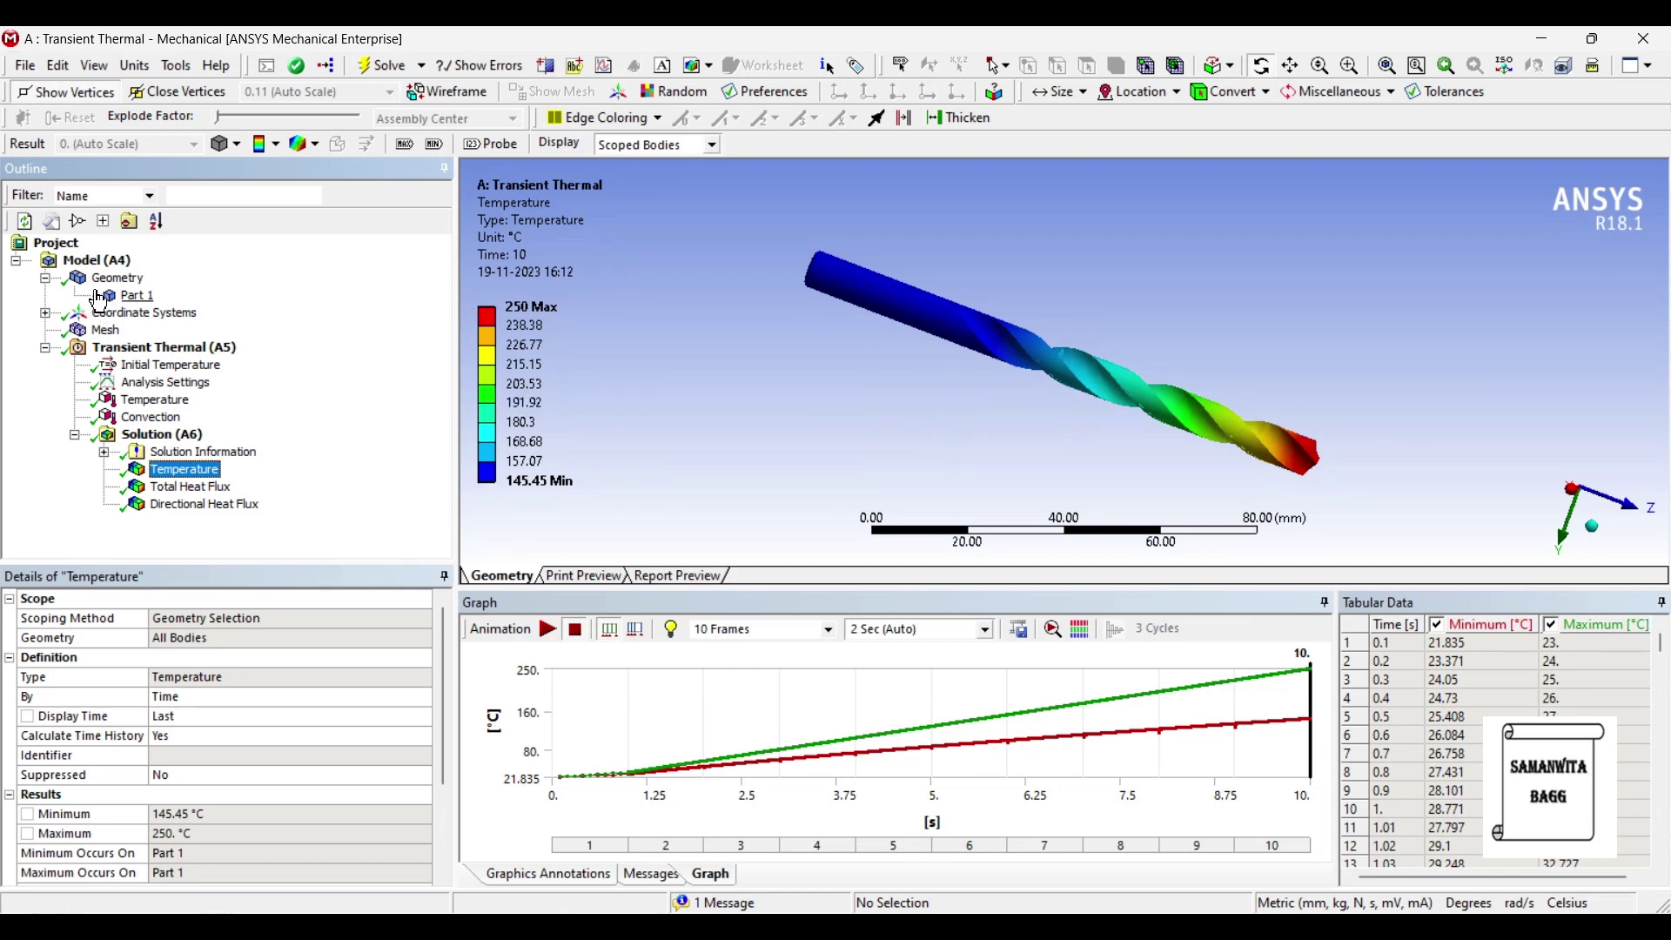
left_click(45, 278)
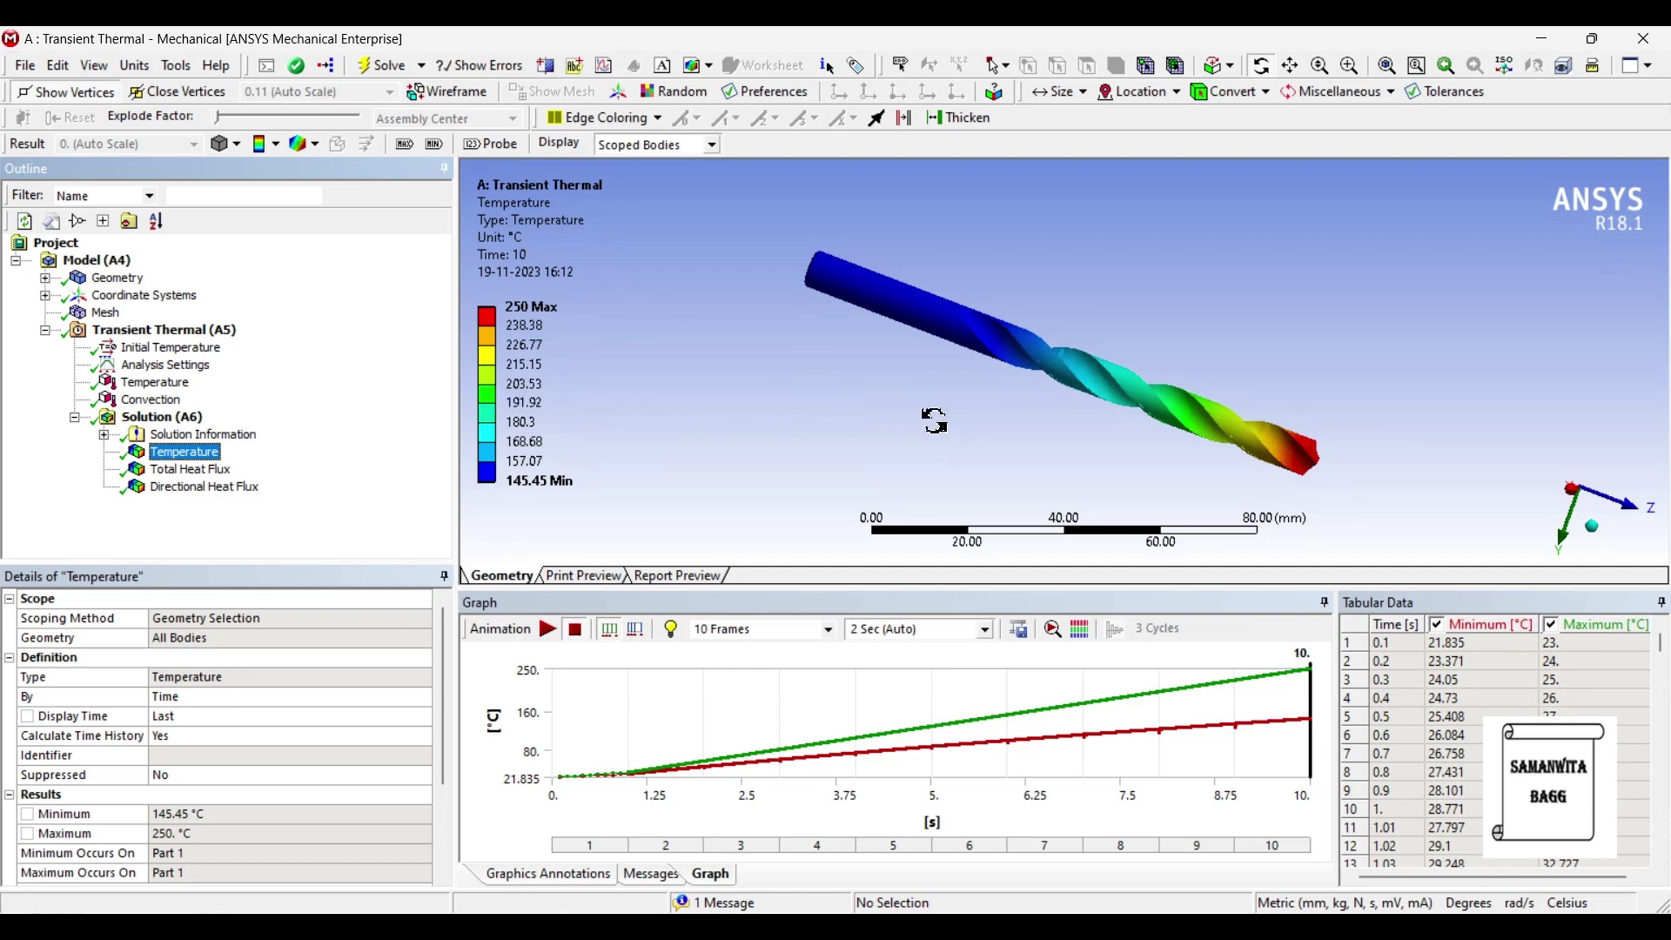